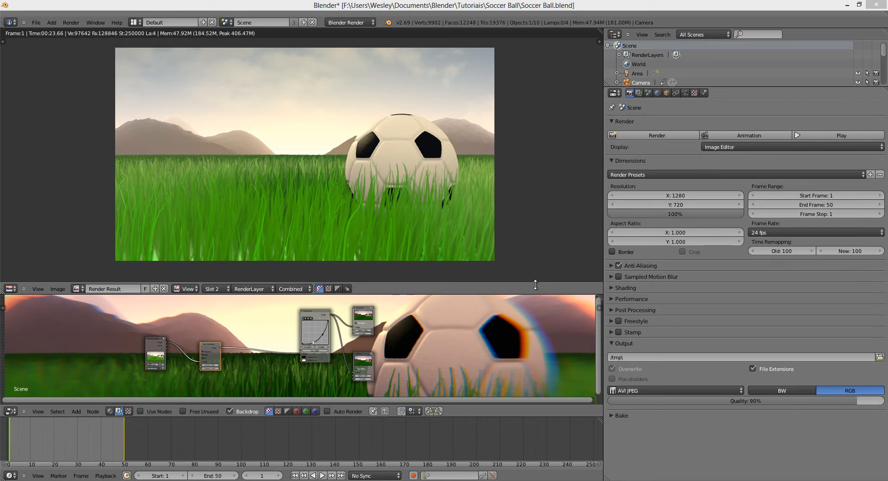
Join the node editor with the timeline area below it so the node editor takes over the timeline's space
left_click(350, 22)
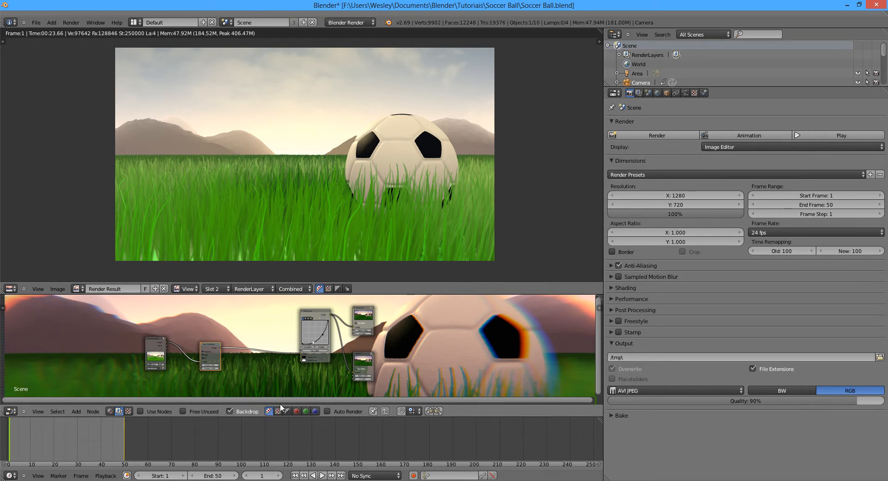
right_click(286, 416)
left_click(283, 427)
left_click(283, 428)
Rearrange the compositing nodes by shifting the Render Layers, Lens Distortion, RGB Curves and Composite nodes slightly
scroll(298, 384, "up", 4)
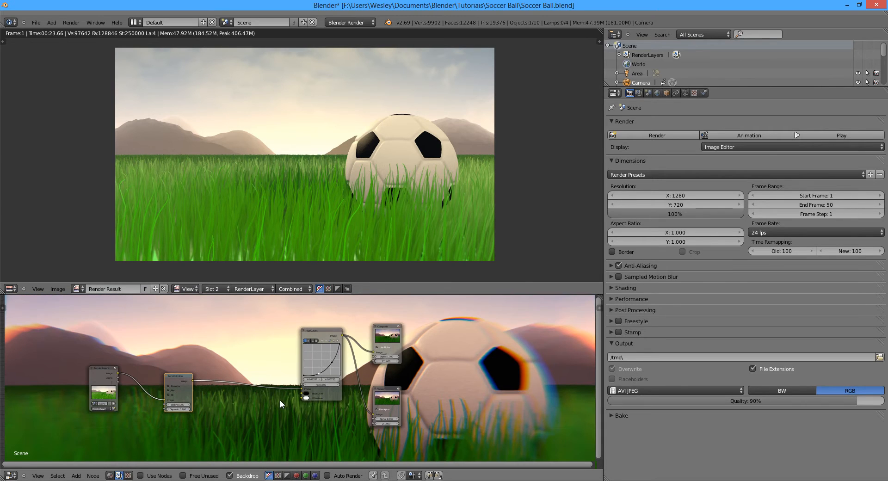
scroll(279, 400, "up", 1)
left_click(64, 369)
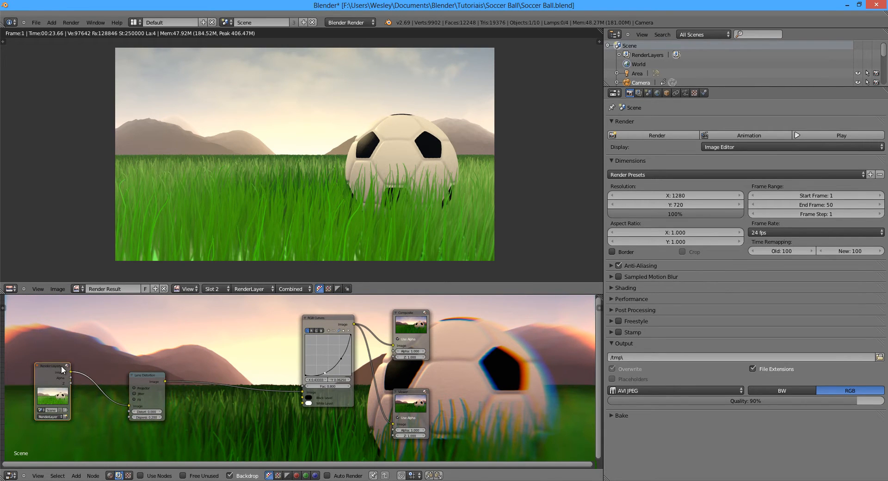
left_click_drag(63, 369, 73, 370)
left_click_drag(147, 375, 151, 373)
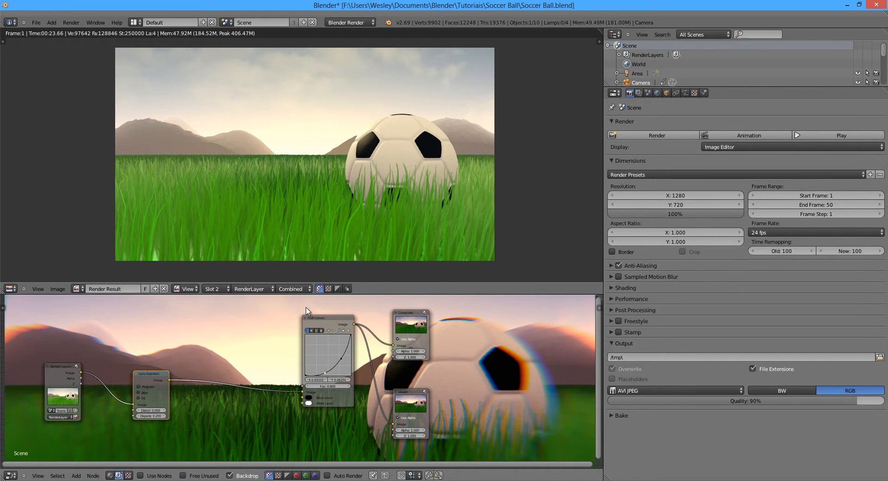
left_click_drag(309, 318, 291, 321)
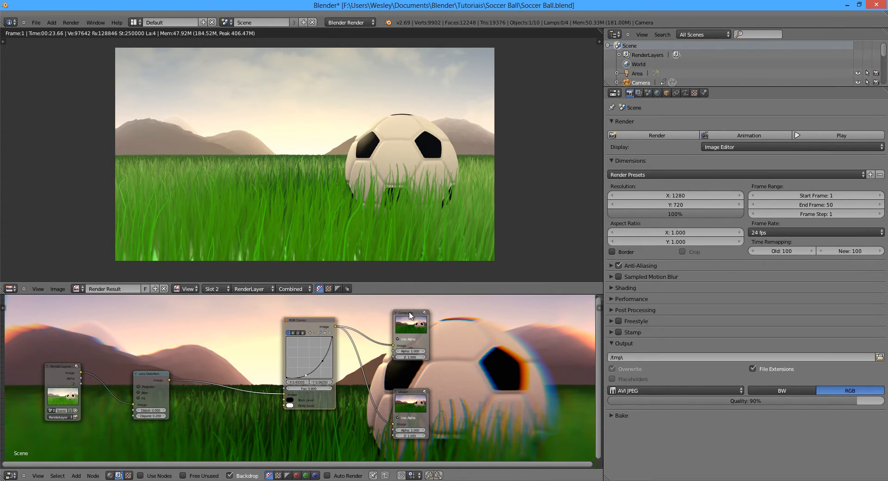
left_click_drag(409, 315, 411, 315)
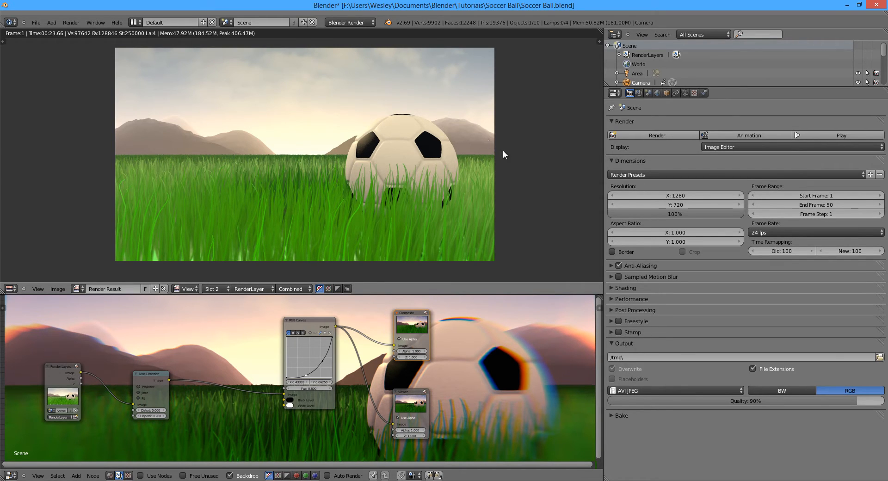
Compare the raw soccer ball render in Slot 2 with the composited version in Slot 1 by switching repeatedly between slots
key("j")
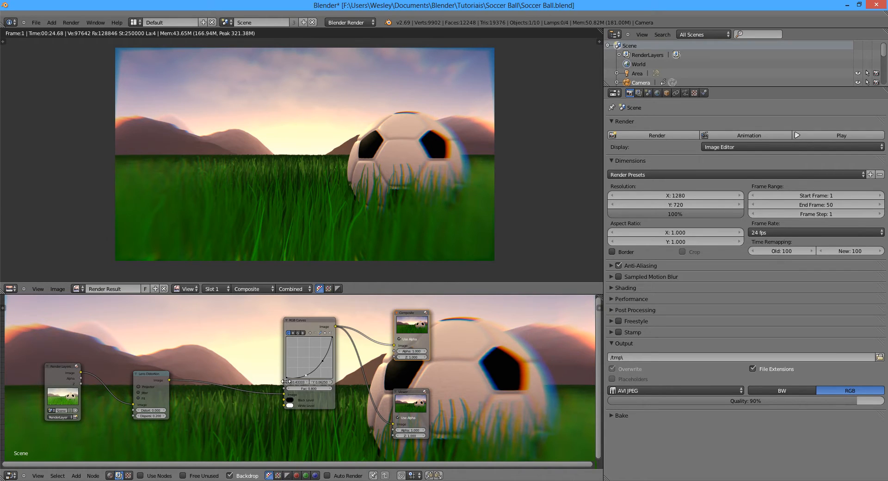
key("j")
key("j")
key("j")
key("j")
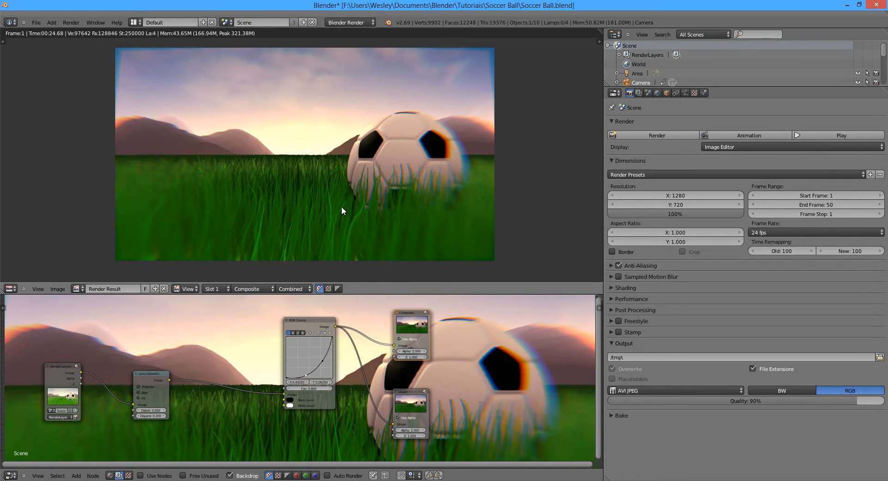
key("j")
key("j")
key("j")
key("j")
key("j")
key("j")
key("j")
key("j")
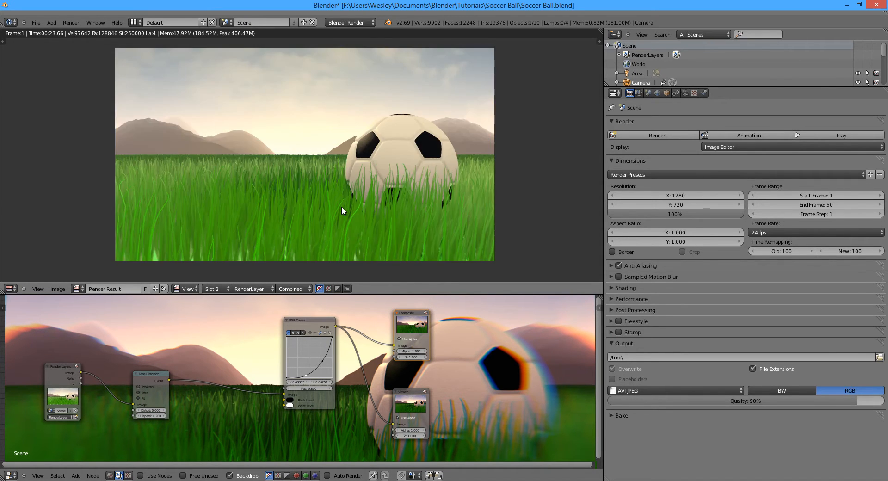
key("j")
key("j")
key("j")
key("j")
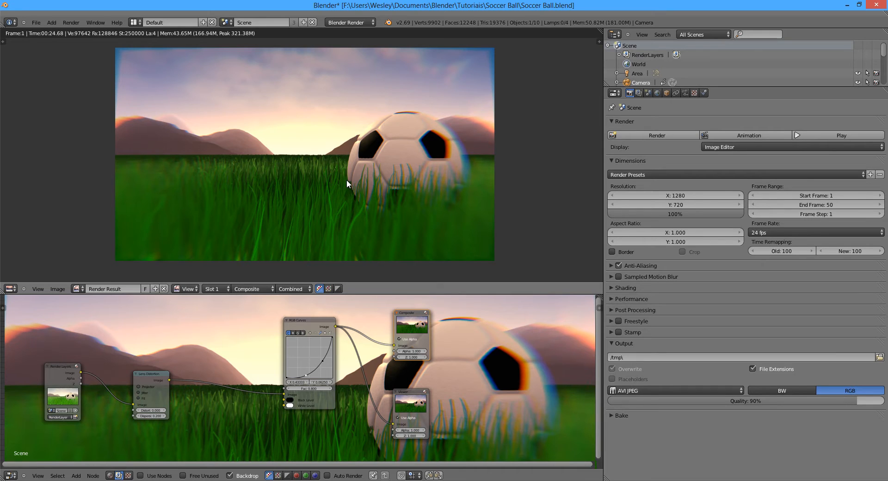
Start a new file from the startup scene and expand the Post Processing render settings
left_click(36, 22)
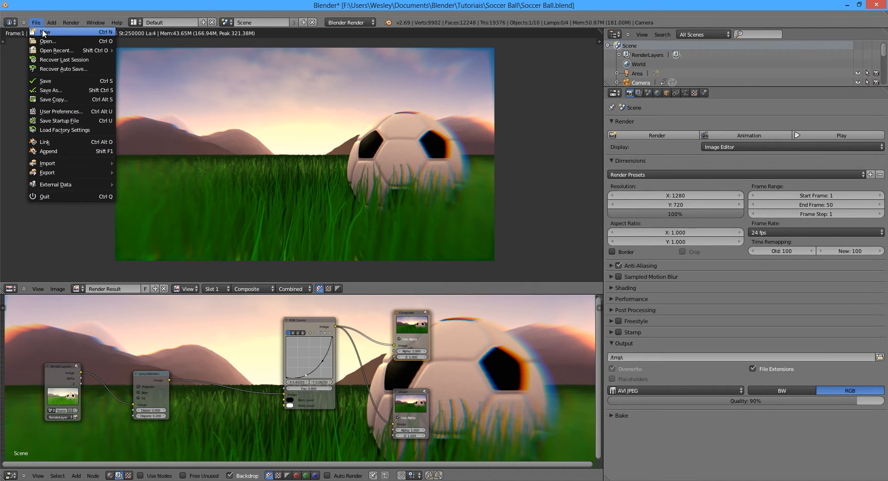
left_click(43, 32)
left_click(46, 32)
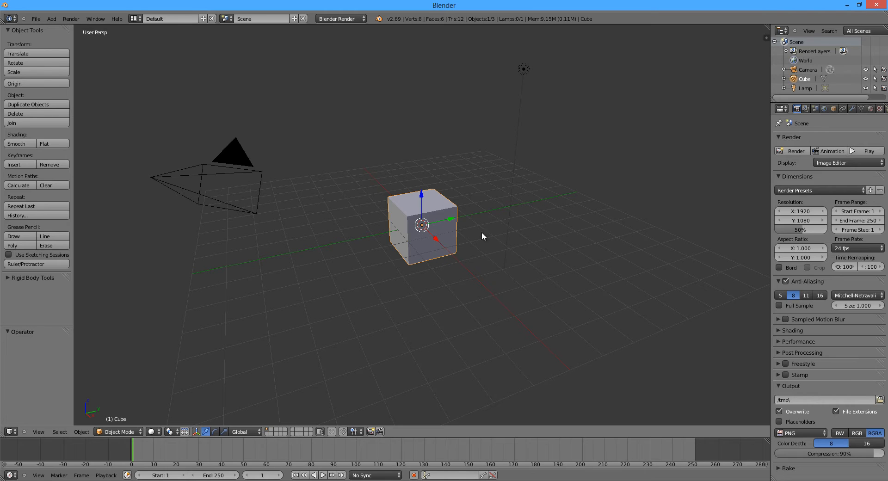
left_click(799, 352)
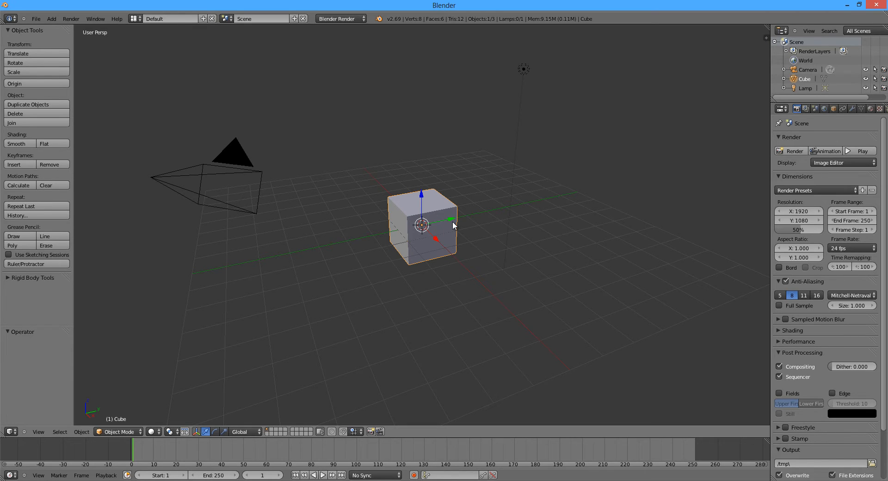
Enable Ambient Occlusion for the world and render the default cube from the camera view, closing the result
key("KP_0")
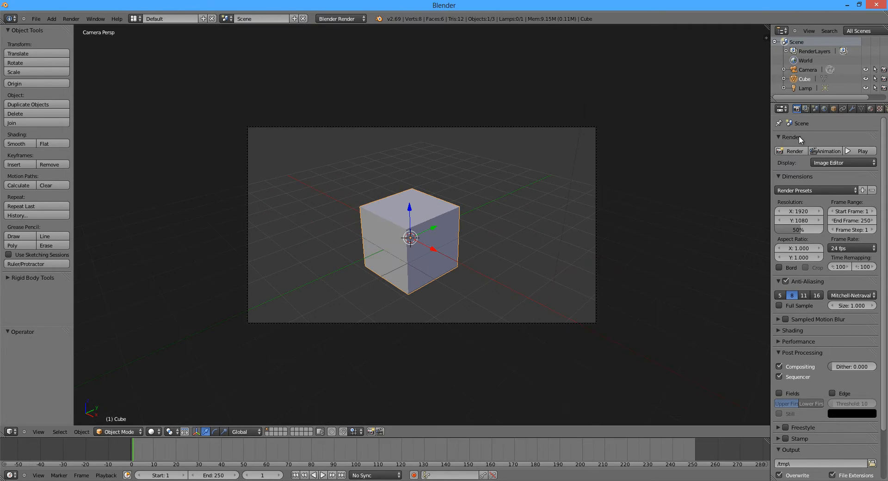
left_click(823, 109)
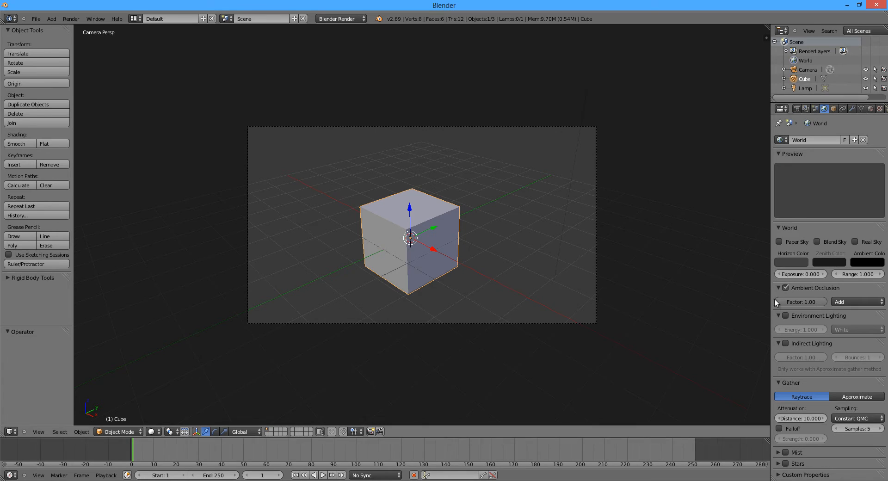
key("F12")
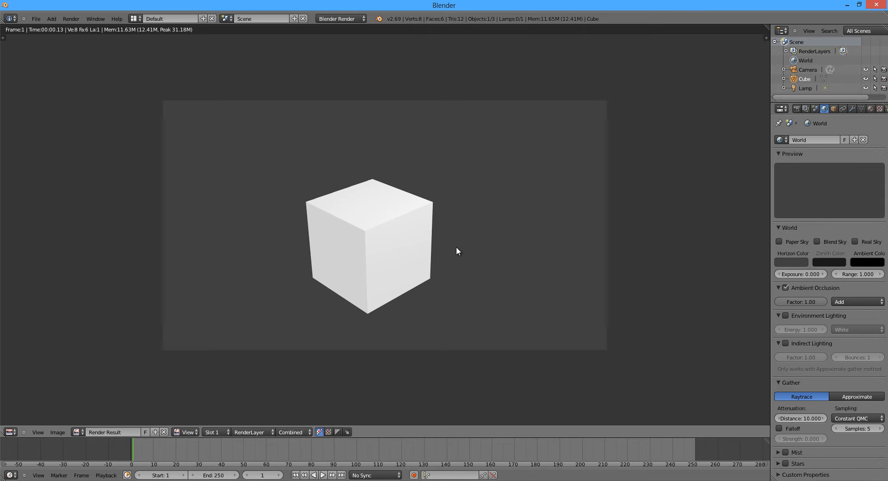
key("Escape")
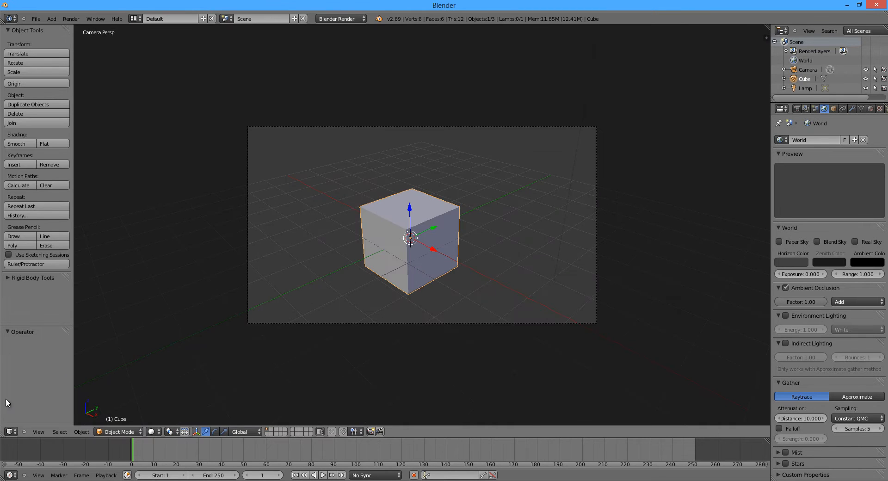
Split the 3D view horizontally and turn the lower area into a Node Editor
left_click_drag(3, 435, 23, 285)
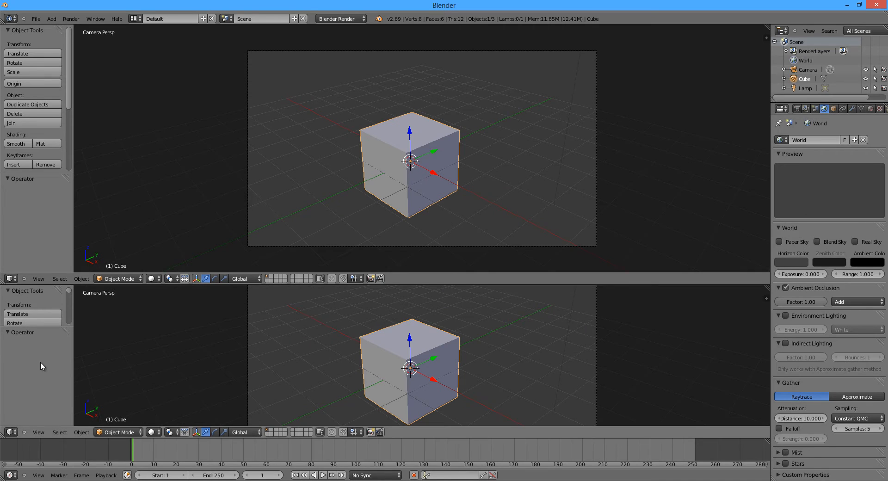
key("Left")
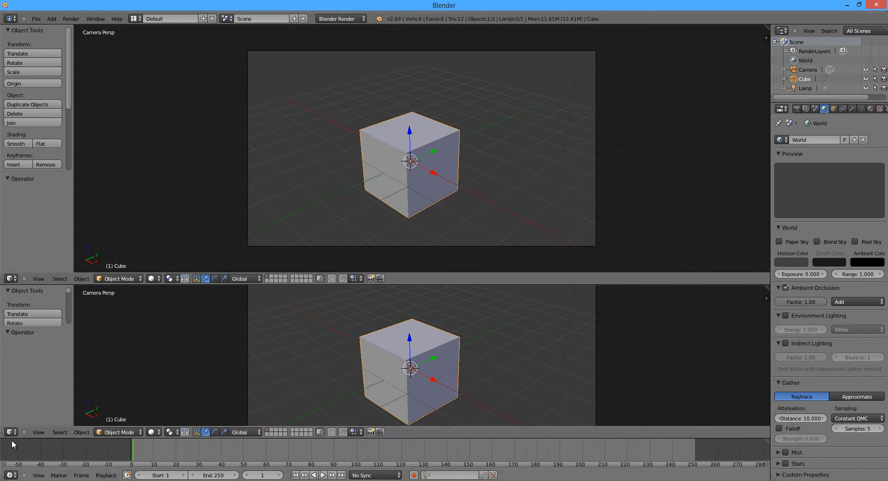
left_click(14, 432)
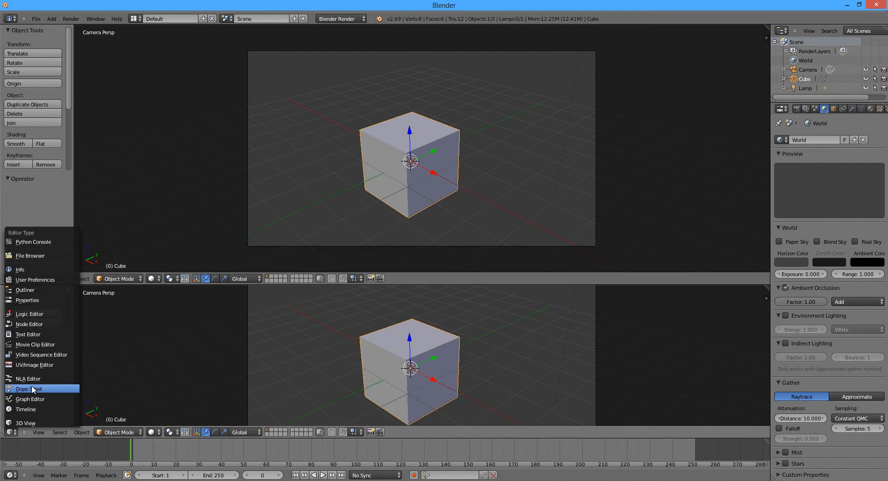
left_click(35, 324)
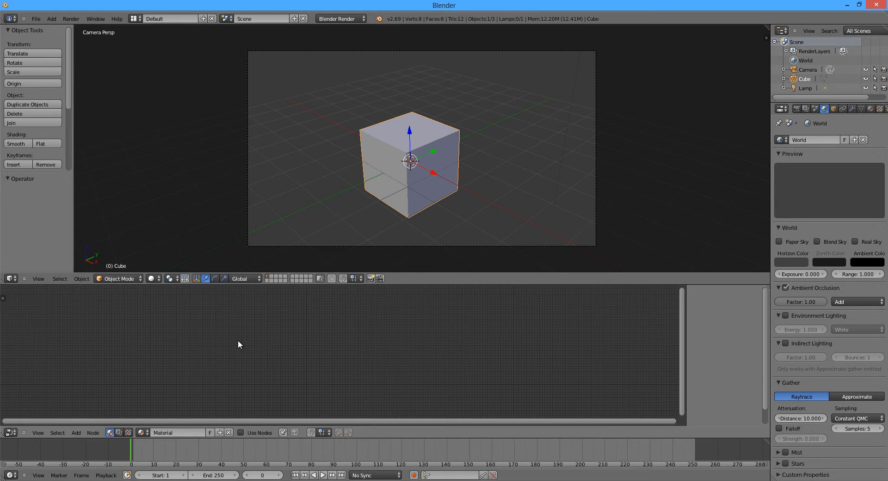
Join the 3D view over the Node Editor area to restore a single large view
right_click(306, 284)
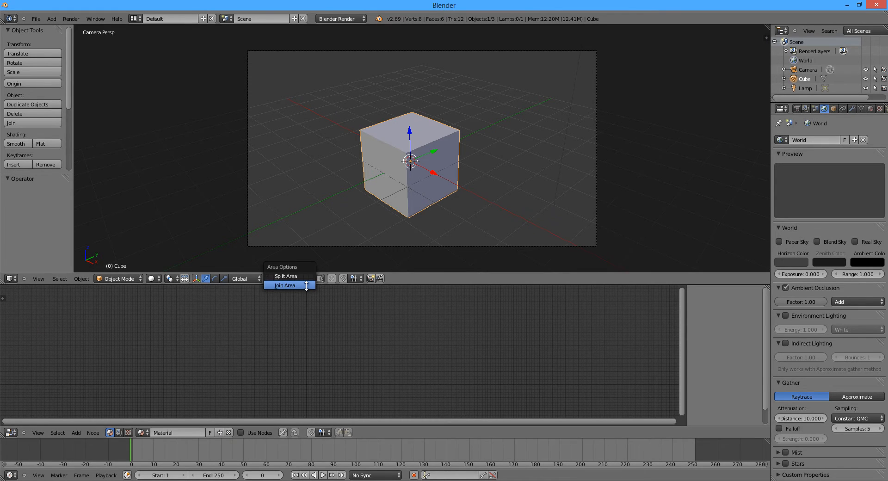
left_click(306, 286)
left_click(305, 307)
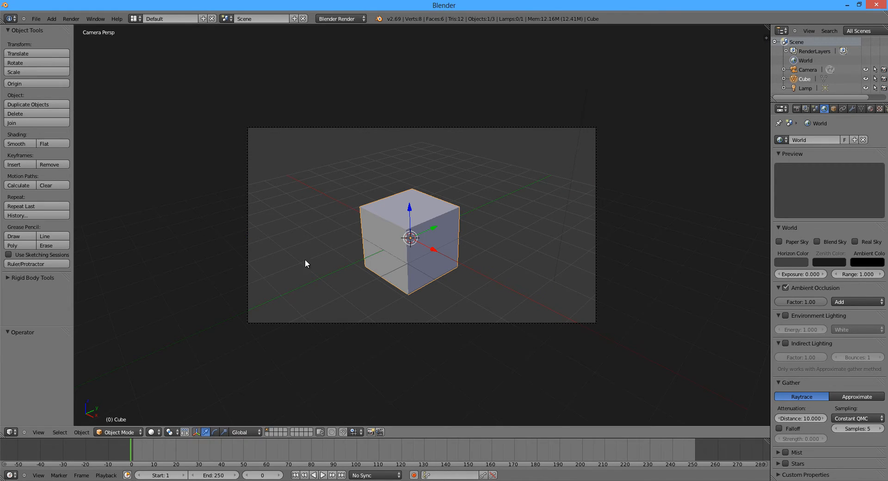
Switch the screen layout to Animation
left_click(133, 19)
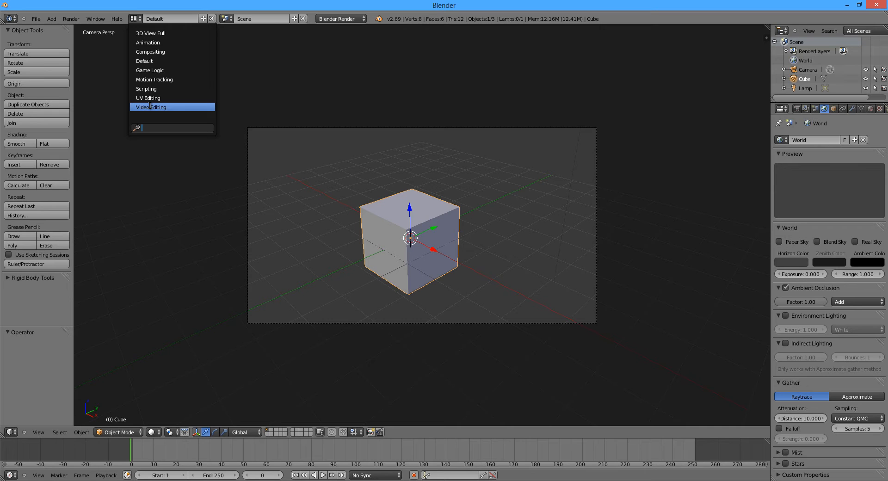
left_click(160, 44)
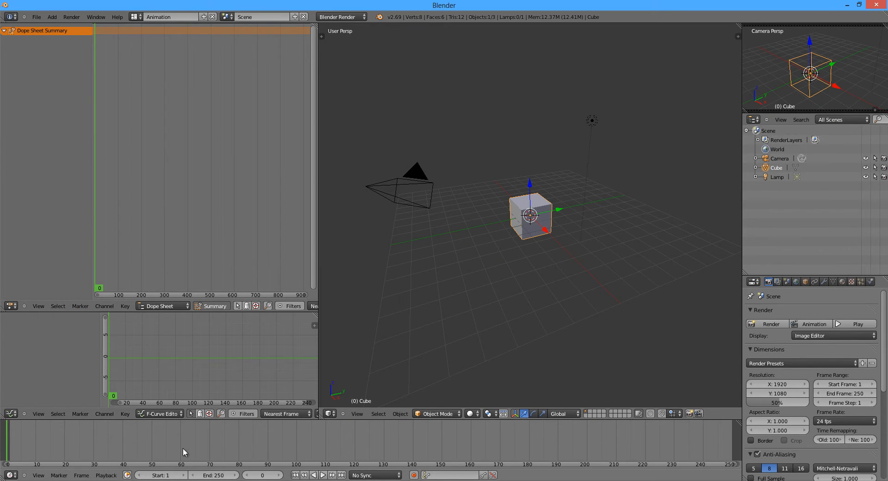
left_click(11, 413)
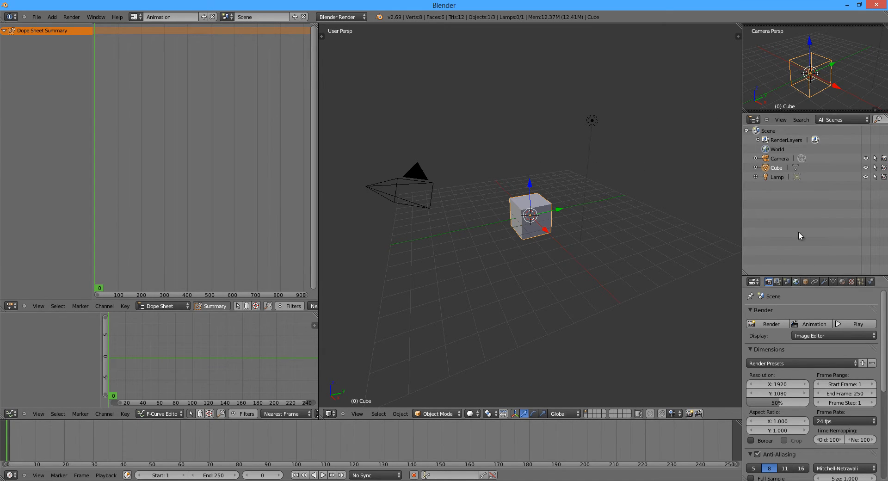
Switch to the Compositing screen layout and render the cube into its image editor
left_click(133, 16)
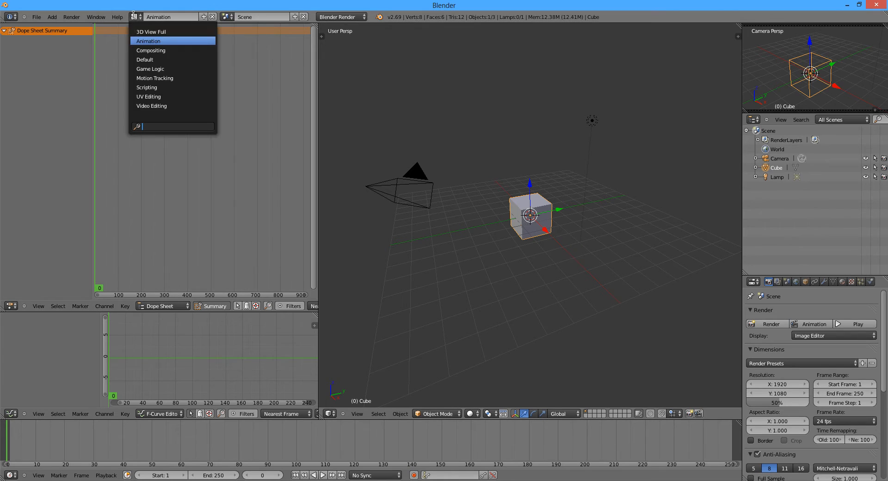
left_click(155, 52)
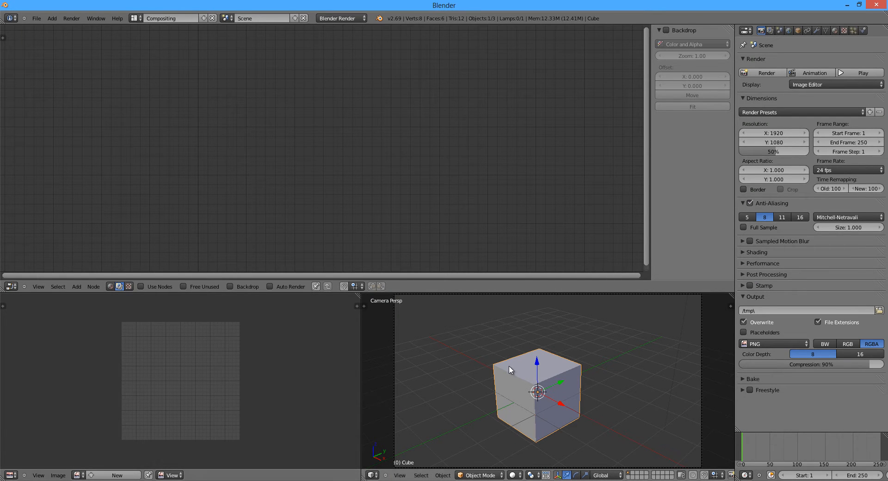
key("F12")
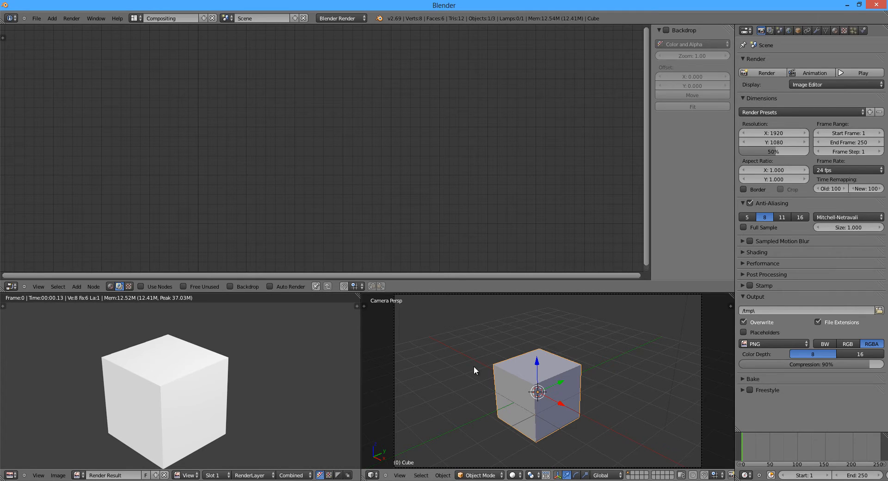
scroll(242, 377, "down", 1)
scroll(237, 373, "down", 2)
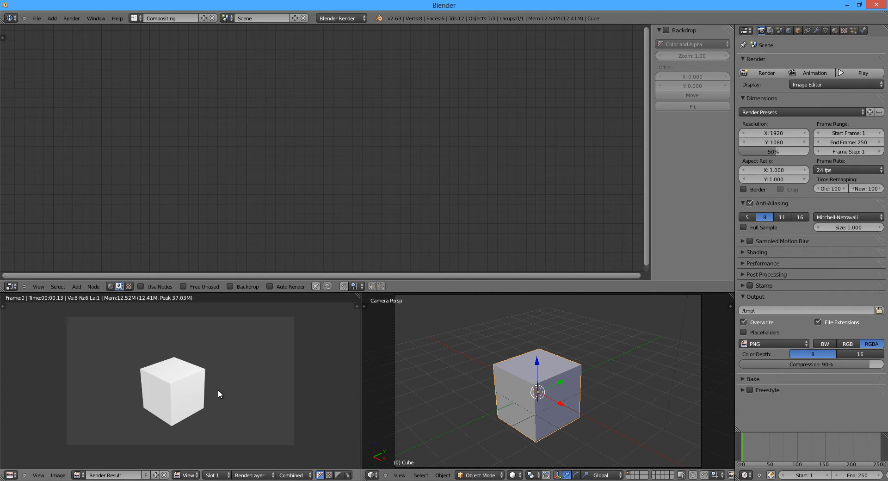
middle_click_drag(218, 389, 198, 397)
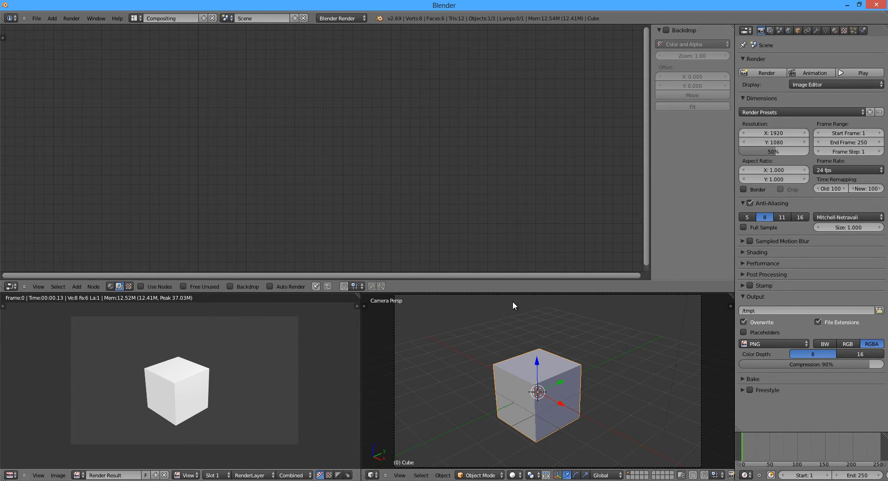
Check the Compositing option under Post Processing, then enable Use Nodes and move the Render Layers node away from the Composite node
left_click(761, 274)
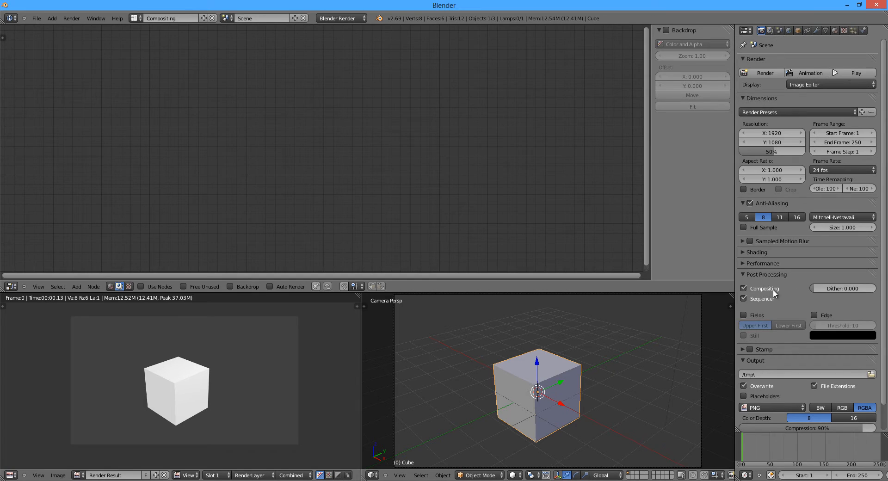
left_click(774, 276)
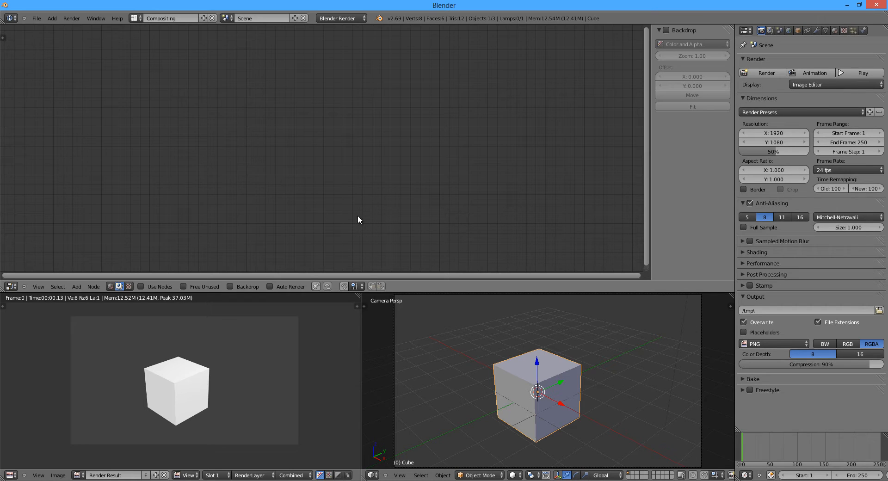
left_click(151, 287)
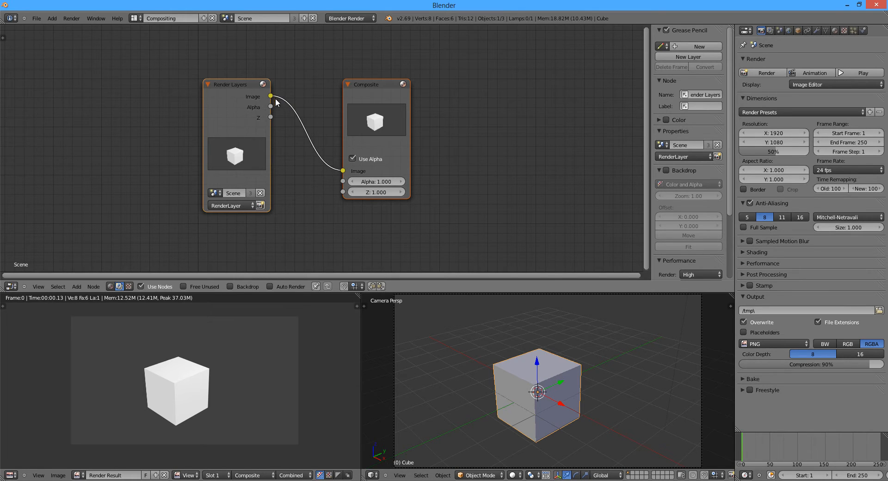
left_click_drag(243, 82, 122, 84)
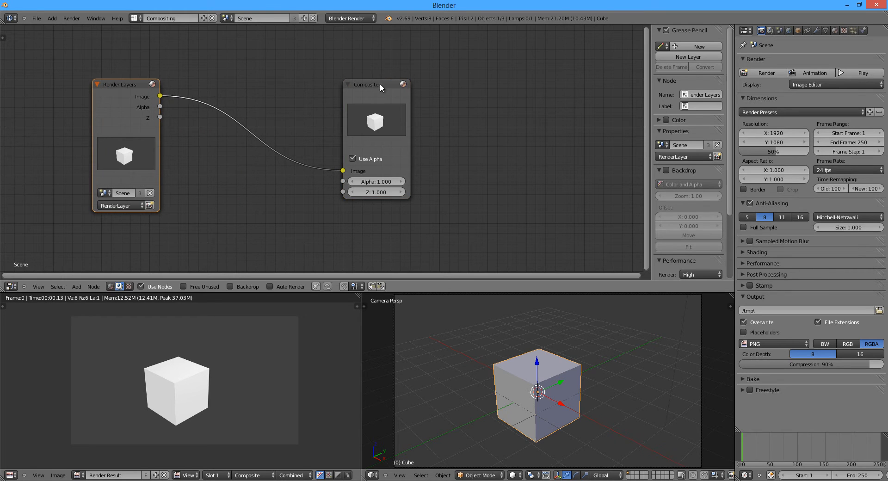
Spread the Render Layers and Composite nodes far apart in the compositing node tree
left_click_drag(381, 87, 570, 85)
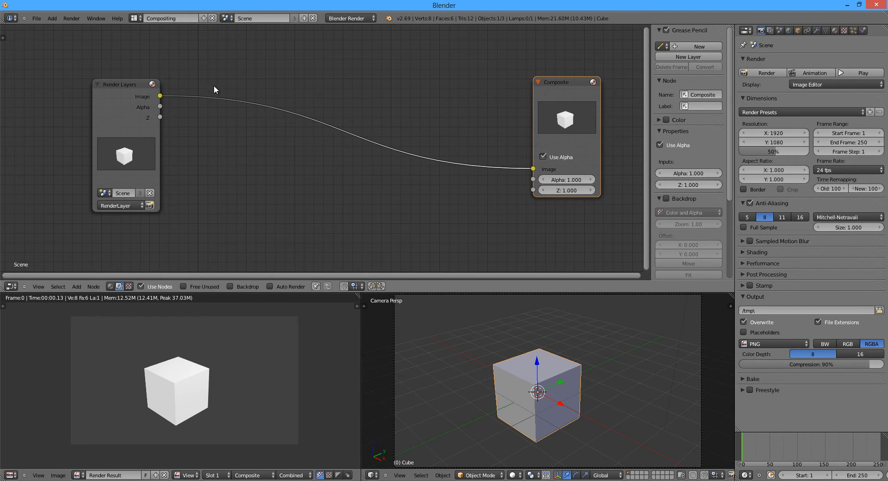
left_click_drag(132, 85, 129, 84)
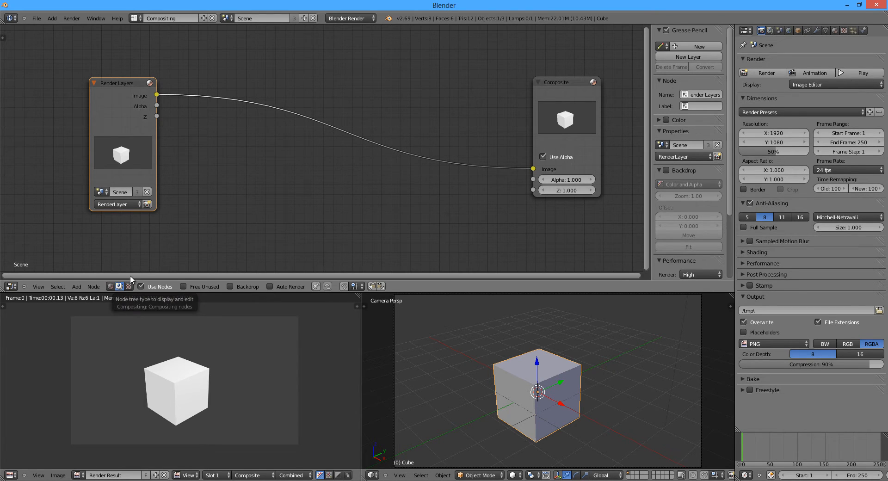
left_click_drag(116, 84, 90, 86)
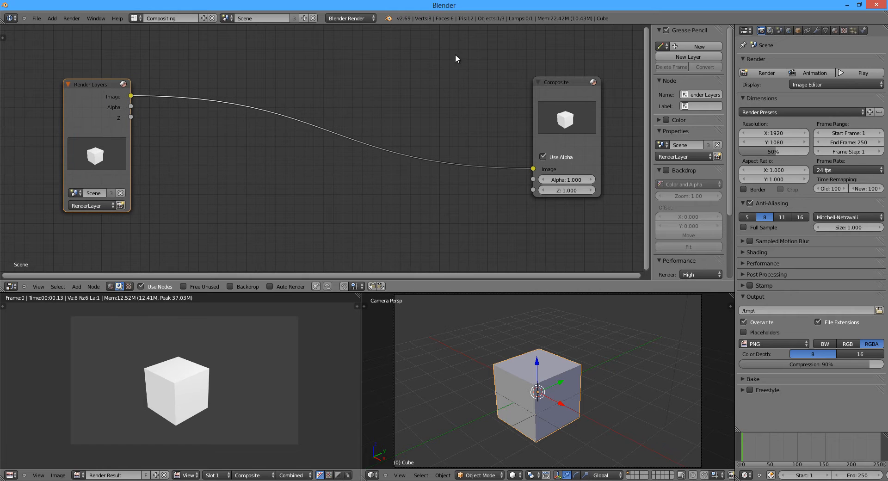
mouse_move(550, 86)
left_mouse_down()
mouse_move(580, 85)
mouse_move(565, 89)
left_mouse_up()
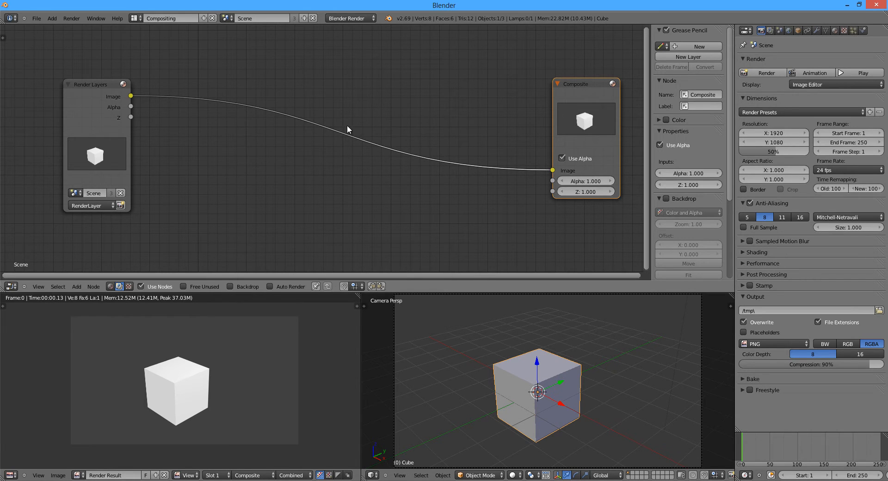
Enable the Backdrop option for the compositing nodes and render the cube again
scroll(369, 121, "down", 1)
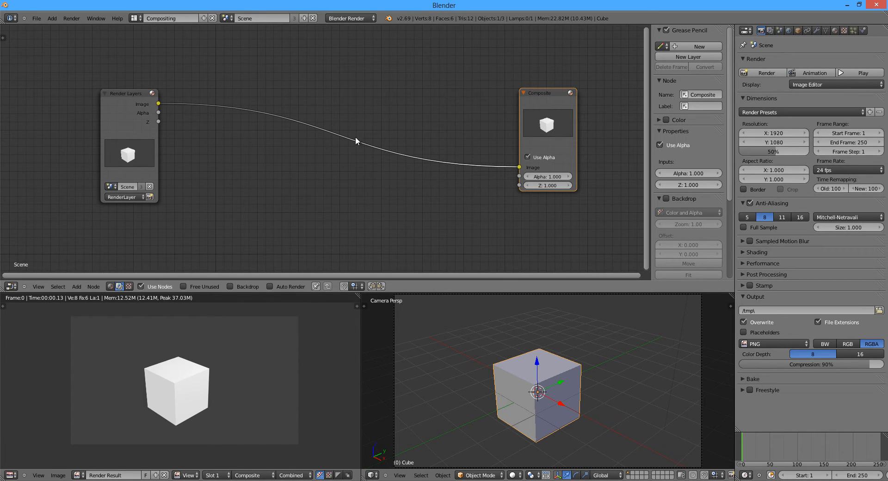
left_click(230, 286)
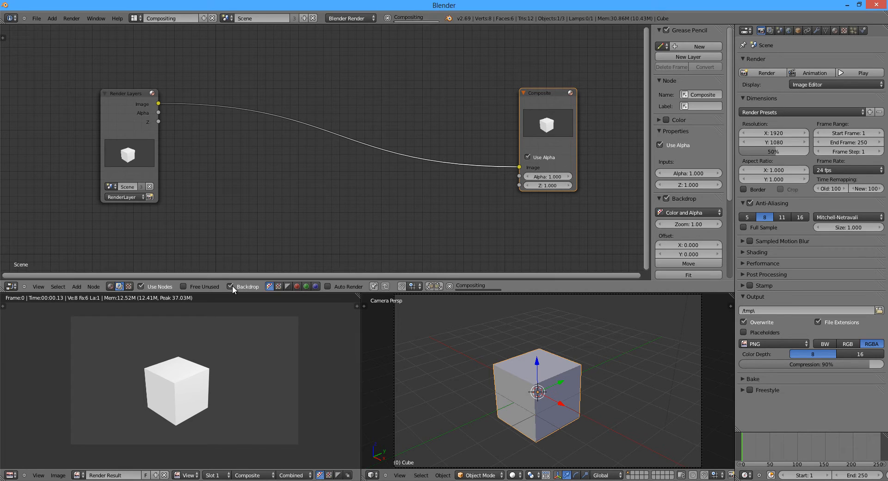
key("F12")
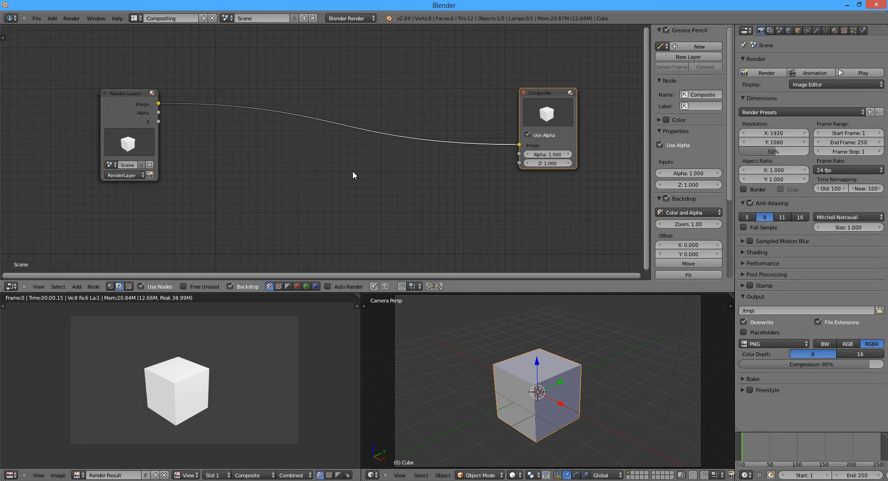
Add a Viewer output node and place it directly below the Composite node
scroll(353, 175, "down", 2)
middle_click_drag(351, 172, 346, 167)
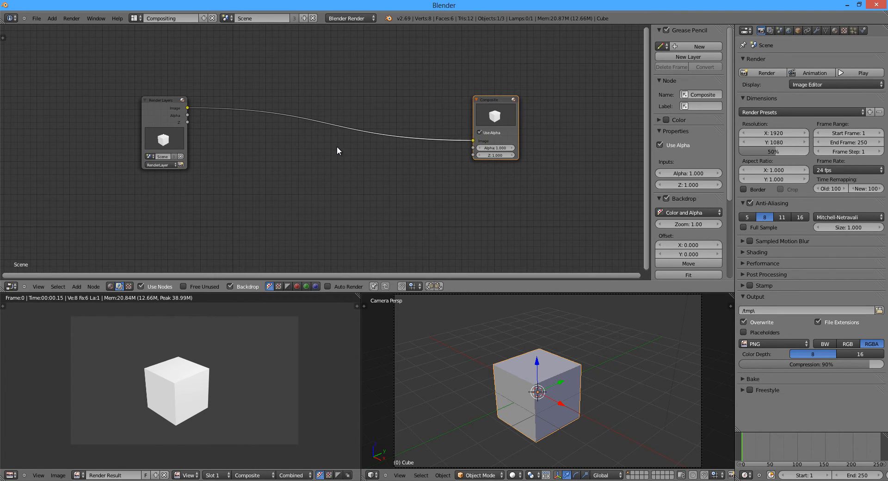
key("shift+a")
left_click(77, 287)
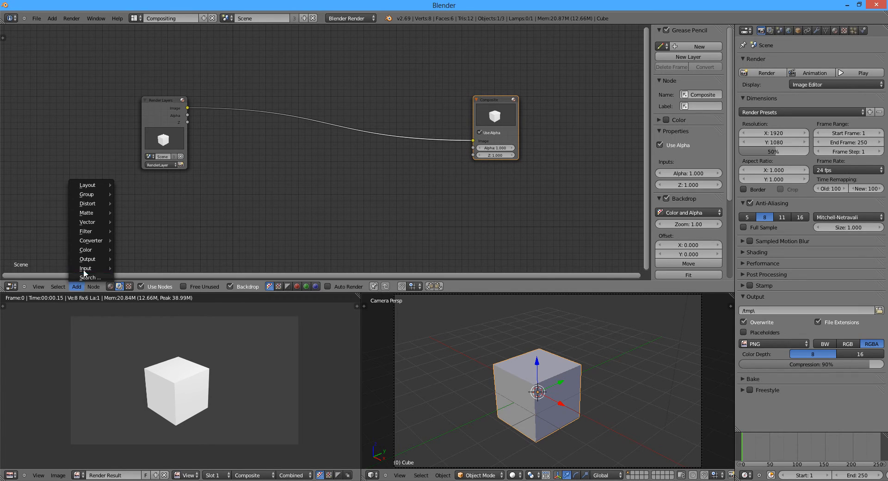
mouse_move(86, 260)
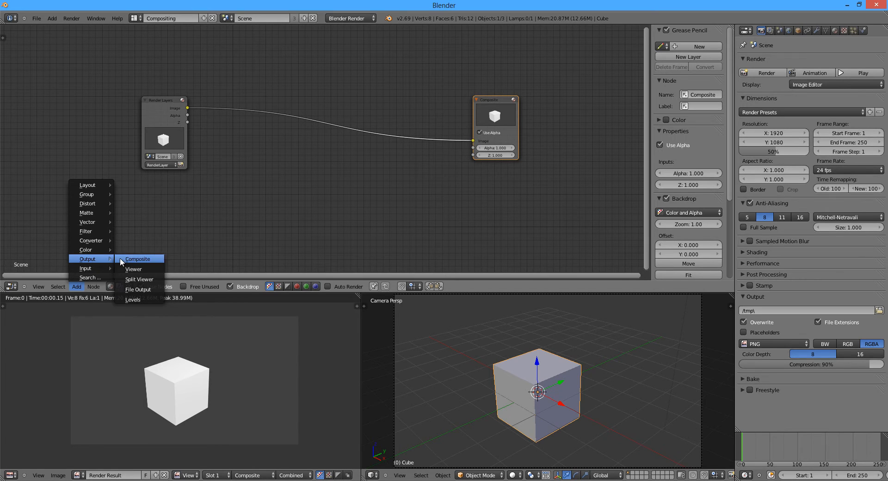
left_click(133, 269)
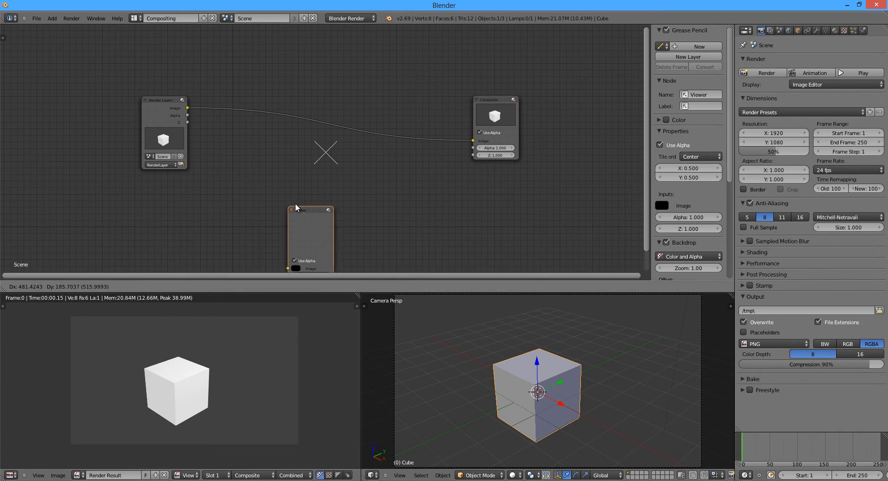
left_click(476, 181)
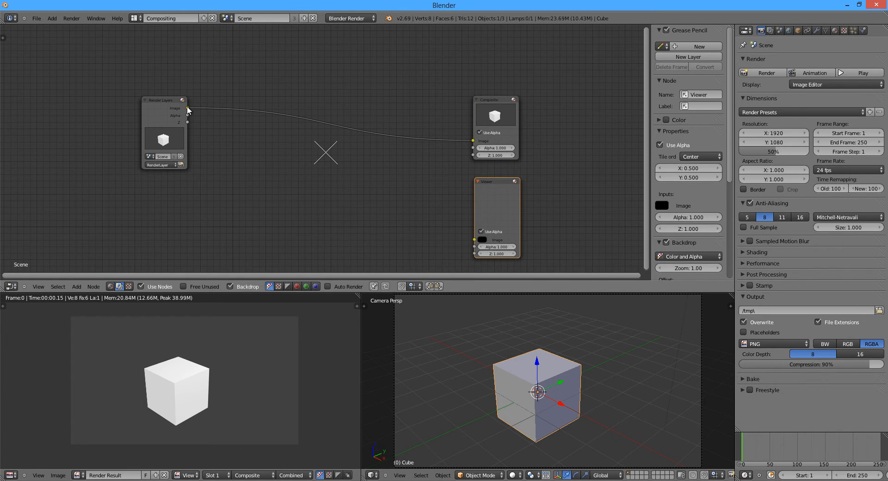
Connect the Render Layers Image output to the Viewer's Image input and align the Viewer node under the Composite node
left_click_drag(187, 108, 474, 240)
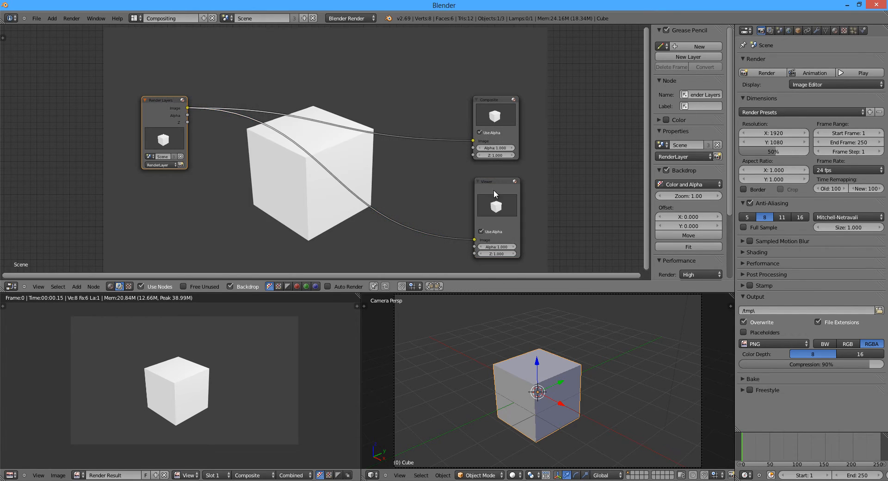
left_click(493, 181)
left_click_drag(493, 182, 492, 180)
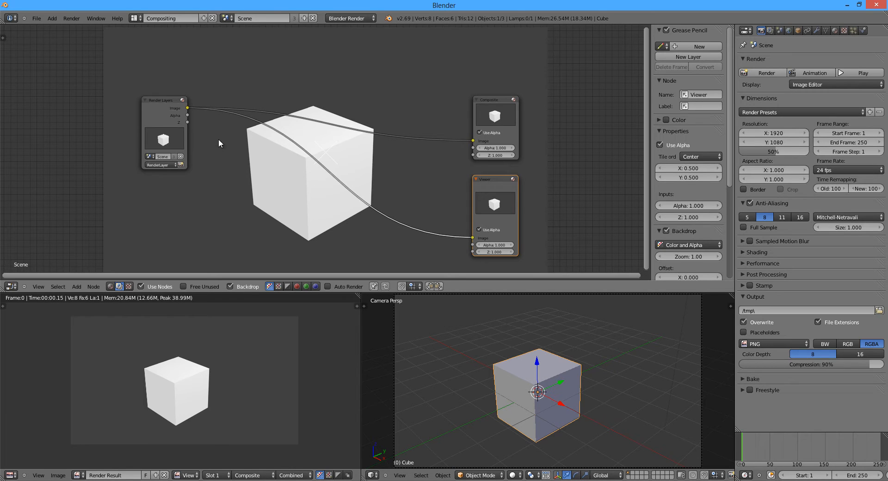
Lower the Render Layers node so it sits vertically midway between the Composite and Viewer nodes
left_click_drag(168, 98, 149, 168)
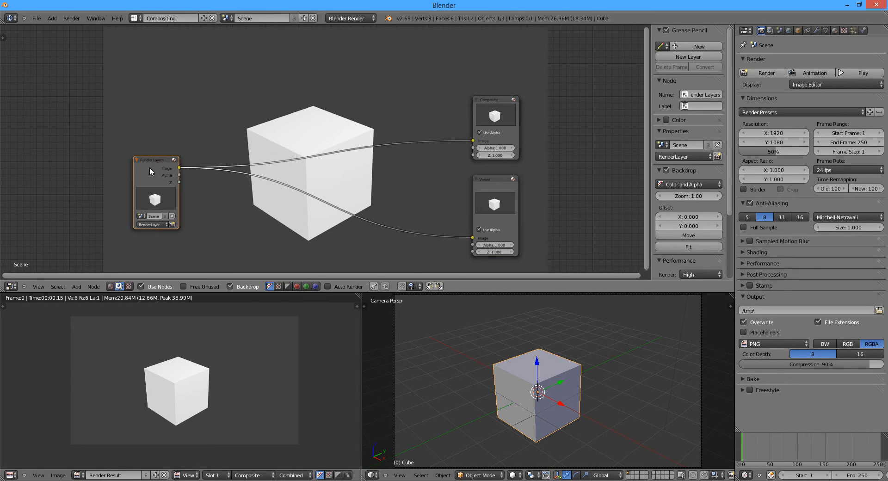
left_click(93, 287)
left_click_drag(153, 165, 156, 169)
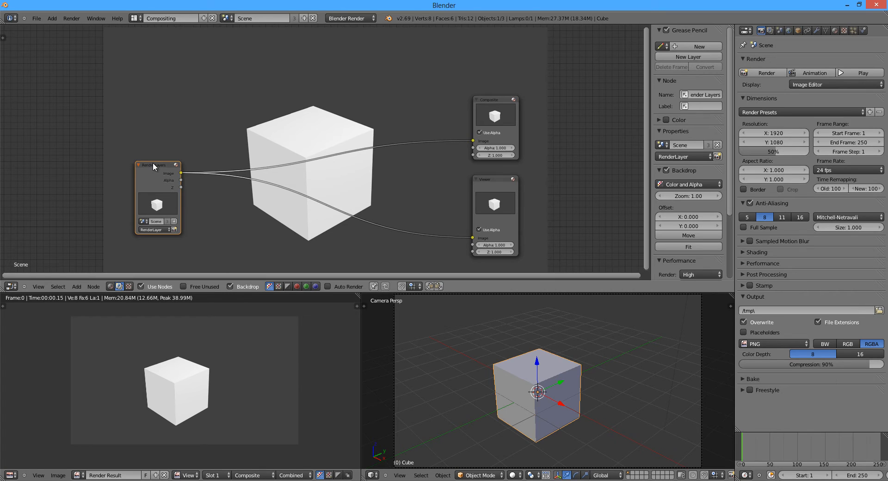
key("ctrl+z")
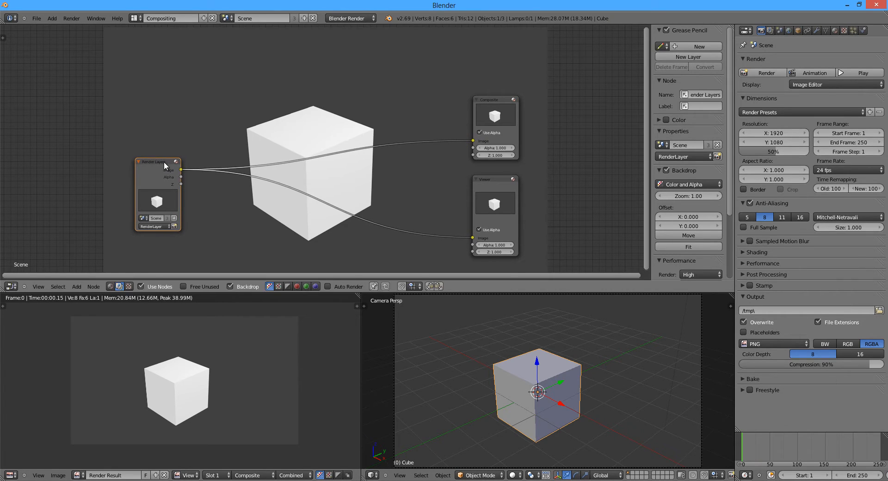
left_click_drag(164, 162, 166, 163)
Examine which node types the Input and Output categories offer, relating them to the Render Layers, Composite and Viewer nodes
left_click(77, 286)
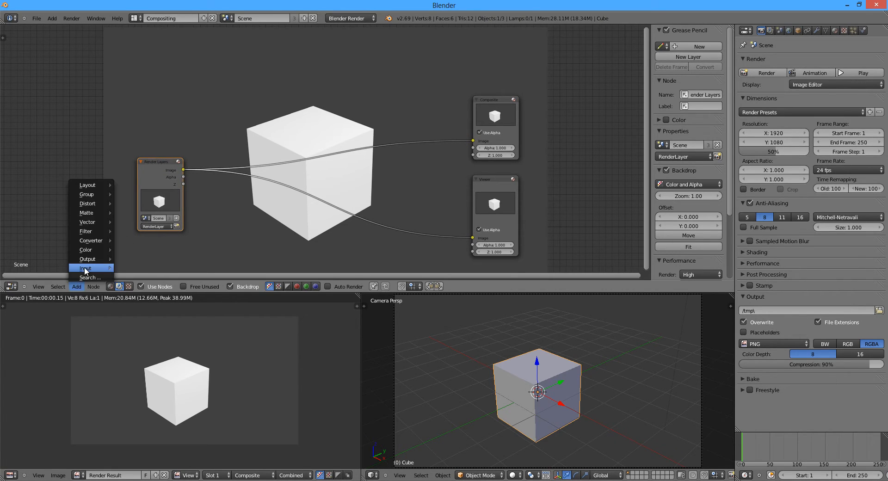
mouse_move(89, 269)
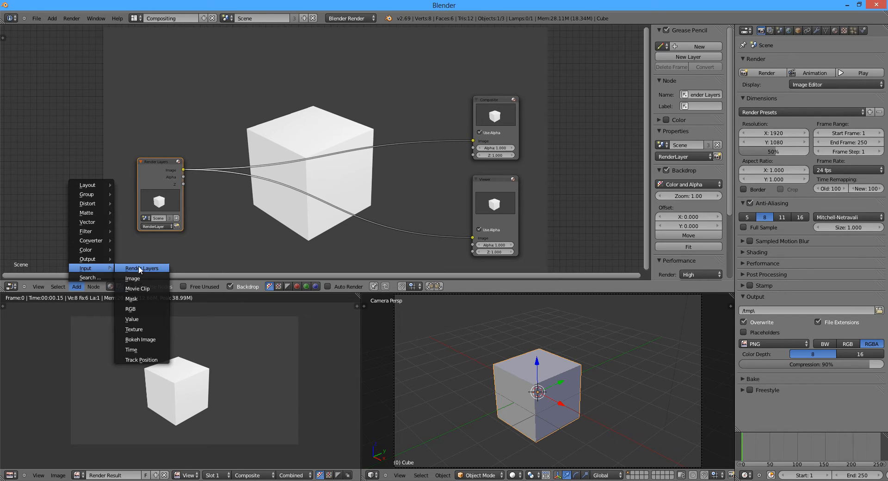
left_click(77, 286)
mouse_move(92, 268)
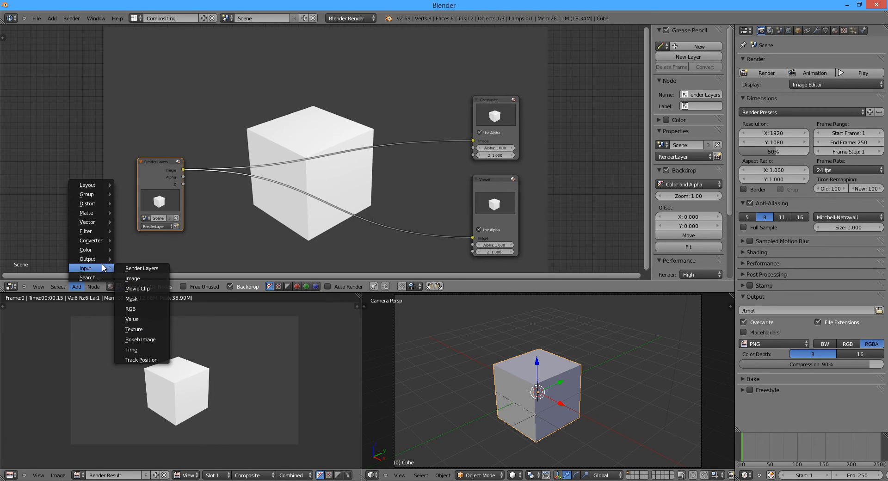
left_click(491, 110)
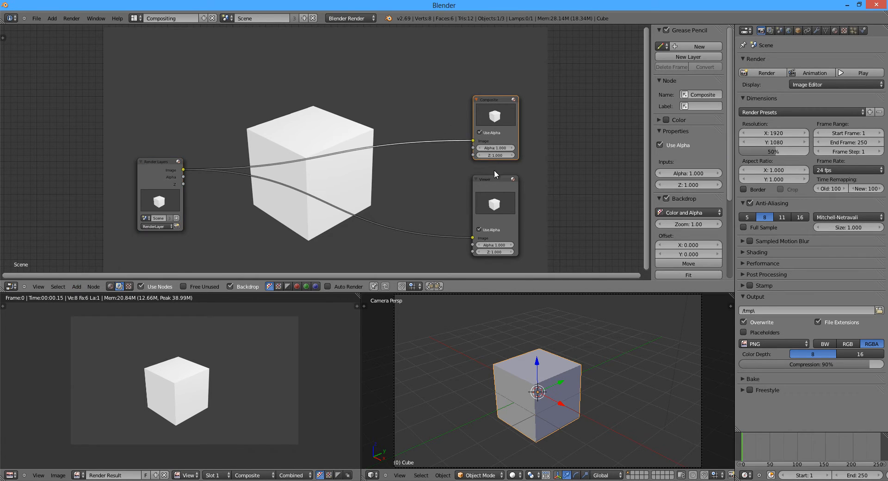
left_click(495, 178)
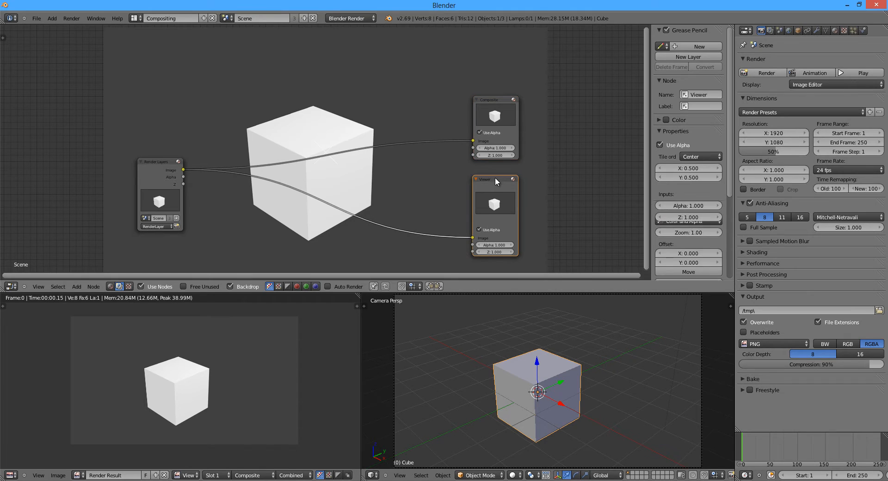
left_click(89, 287)
left_click(75, 286)
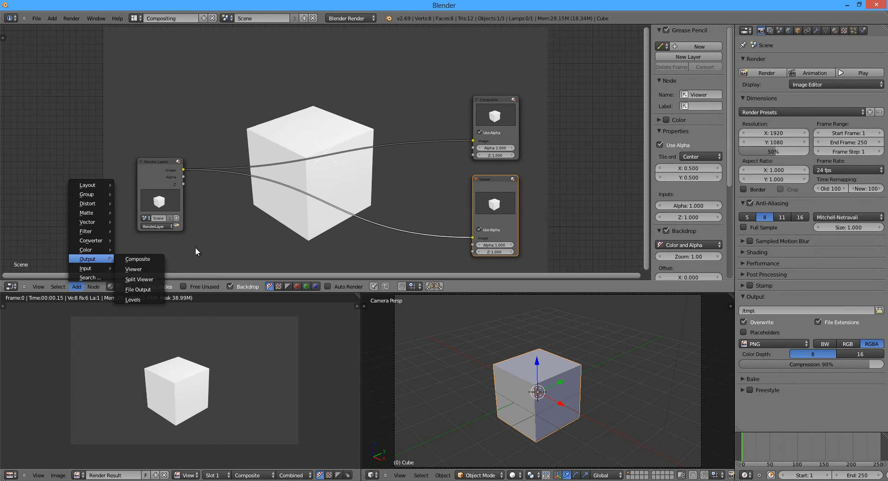
Move the Render Layers node and the two output nodes outward to clear space around the backdrop cube
left_click_drag(165, 161, 135, 163)
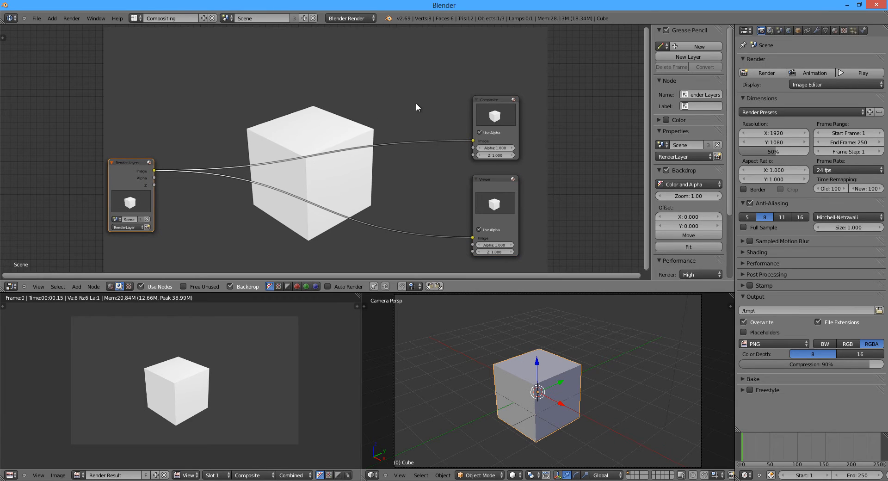
left_click(495, 100)
left_click_drag(499, 176, 549, 168)
left_click_drag(488, 122, 549, 102)
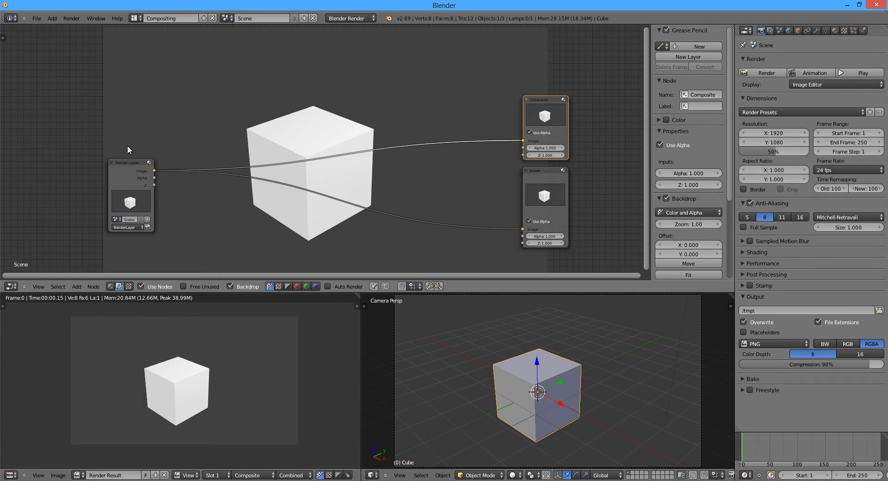
left_click(135, 163)
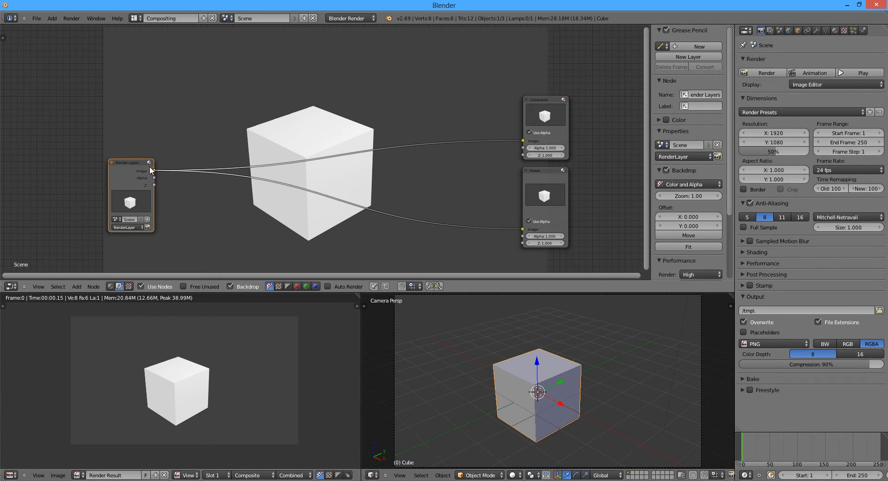
left_click_drag(130, 166, 125, 167)
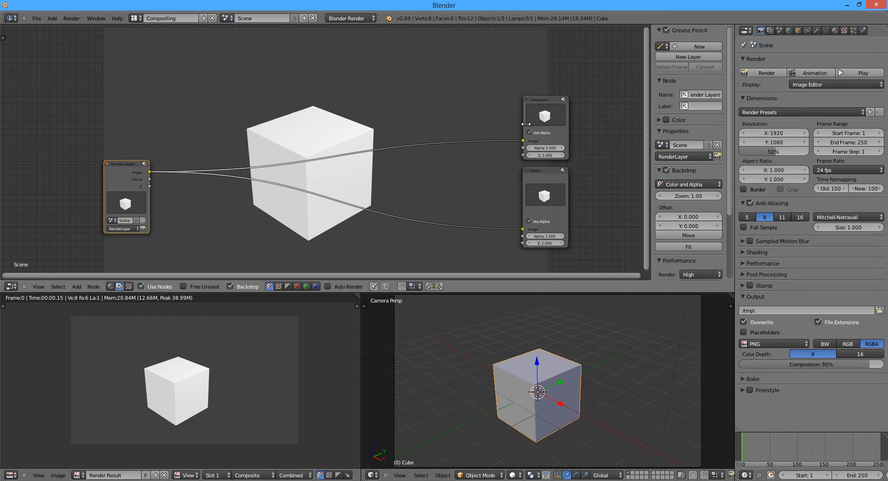
left_click_drag(552, 101, 551, 105)
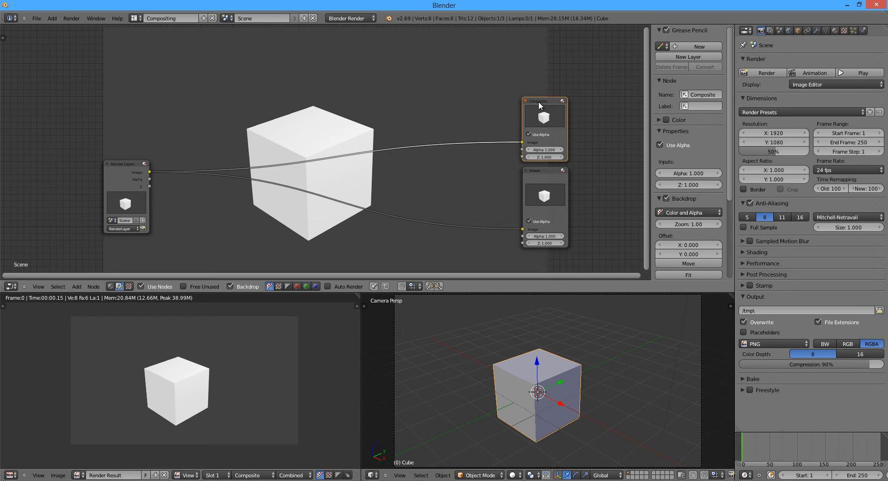
left_click_drag(544, 106, 544, 103)
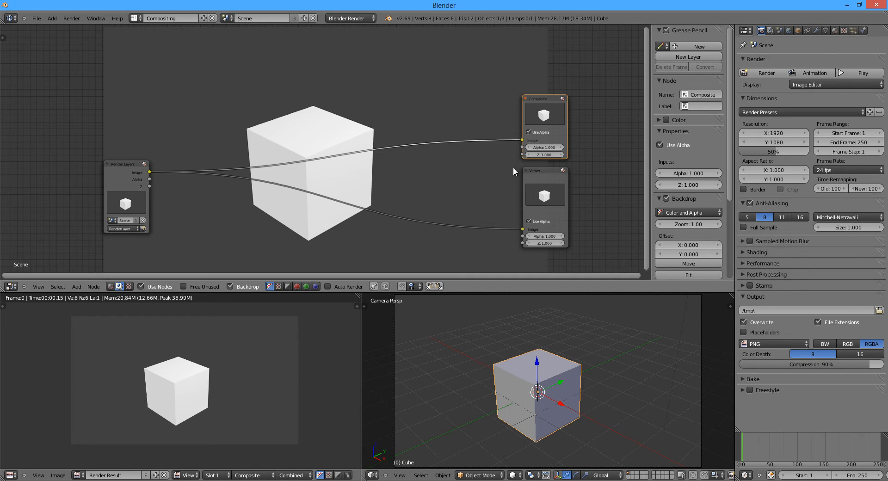
left_click(546, 170)
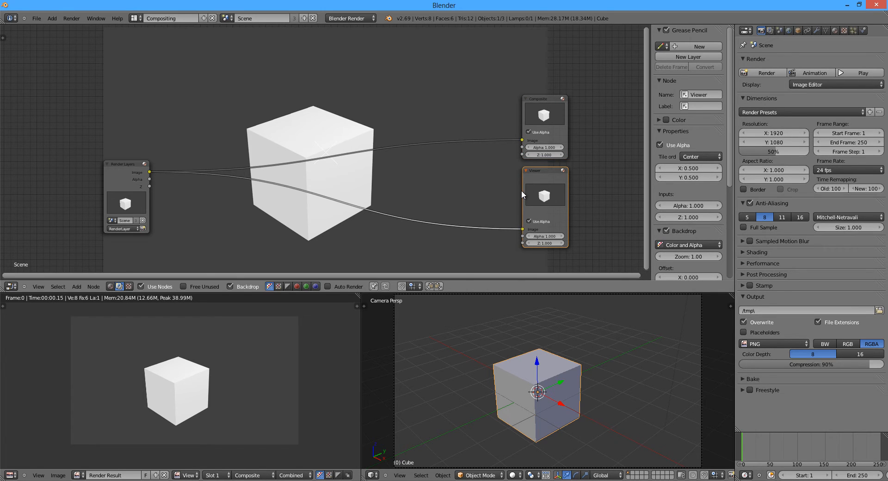
left_click_drag(125, 167, 121, 167)
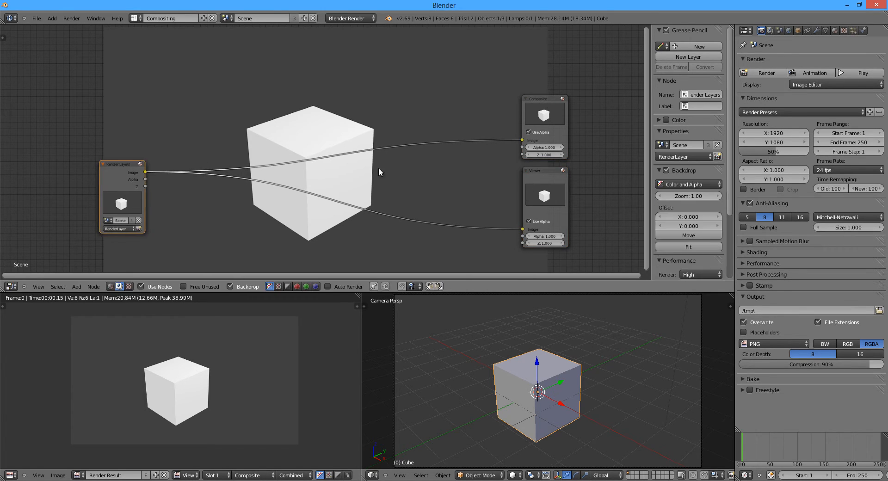
left_click(542, 171)
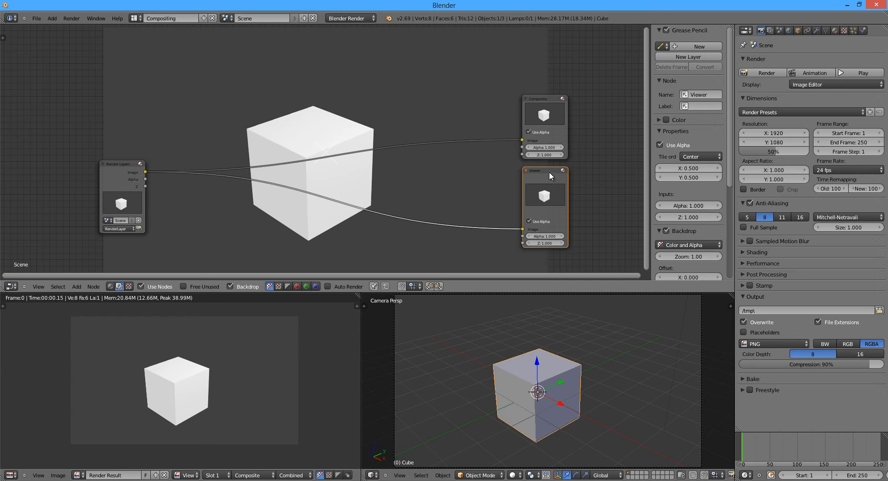
mouse_move(541, 170)
left_mouse_down()
mouse_move(536, 182)
mouse_move(540, 171)
left_mouse_up()
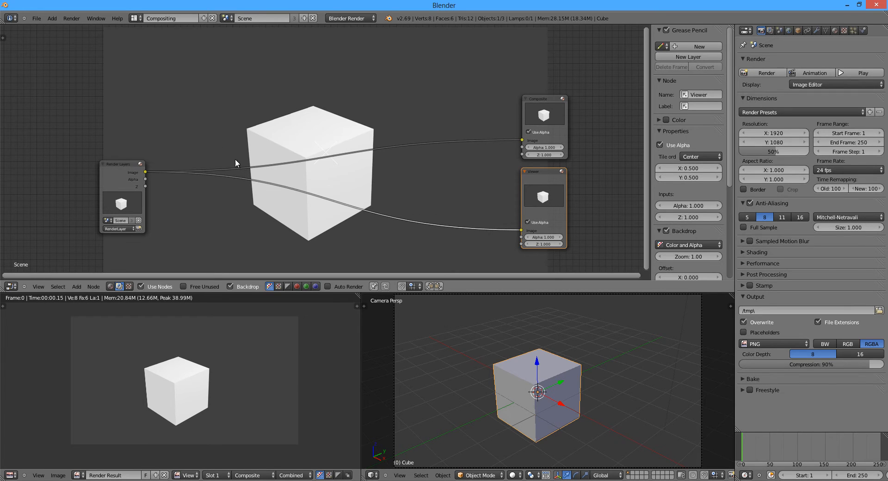
left_click(119, 163)
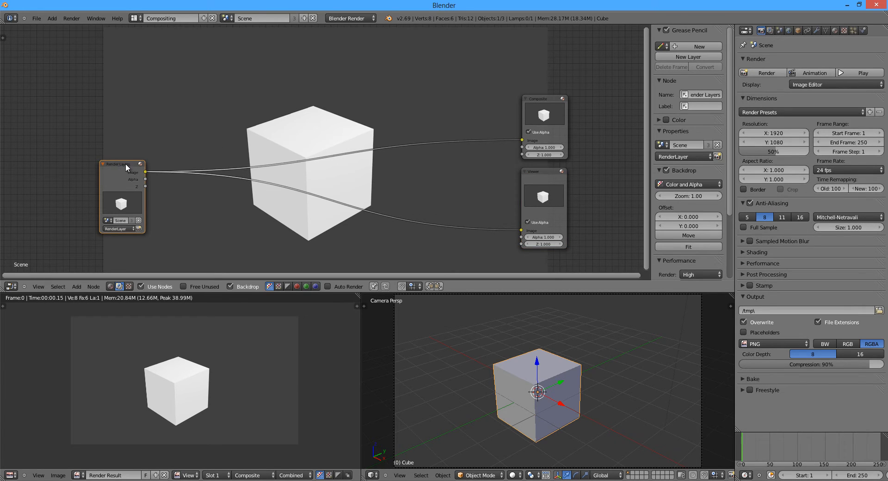
left_click(538, 102)
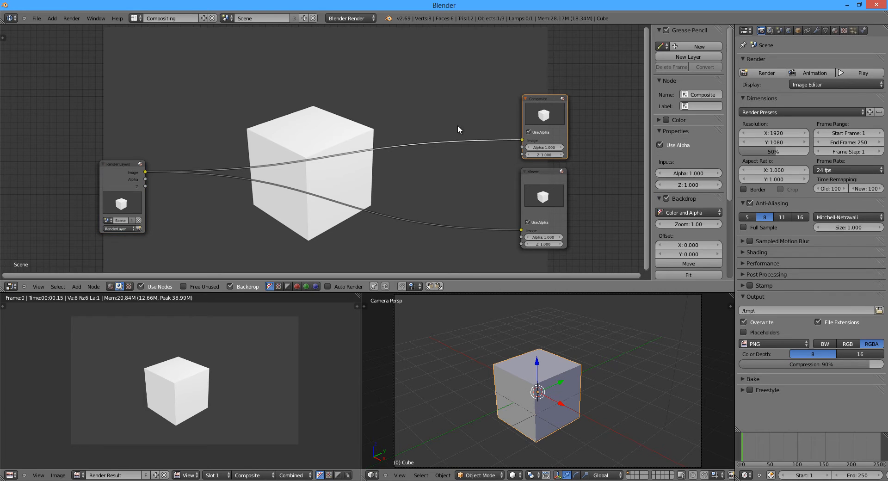
left_click(113, 171)
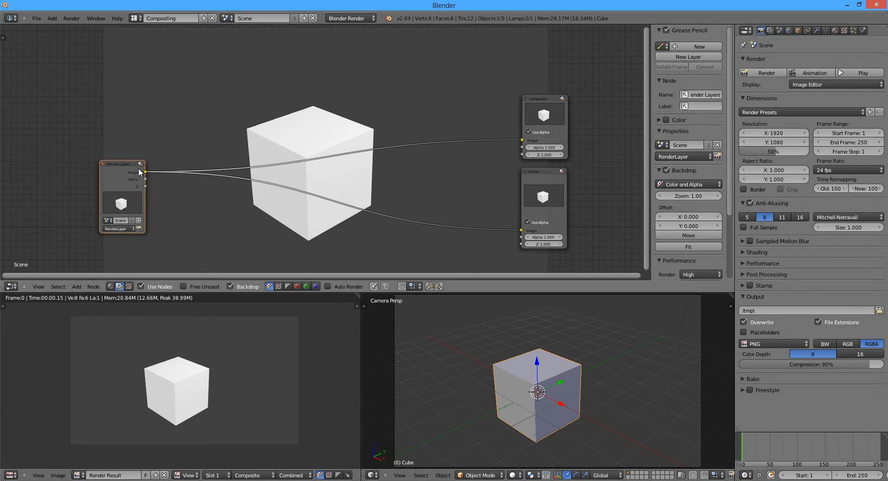
left_click(539, 175)
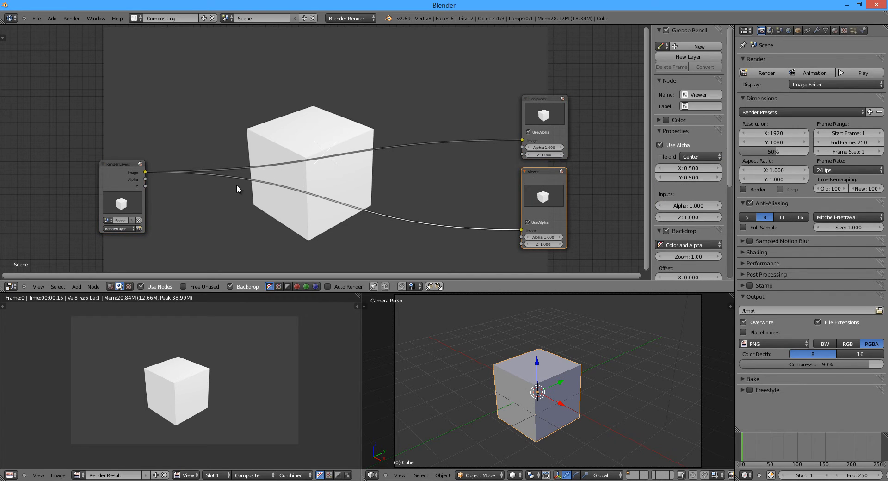
left_click(118, 166)
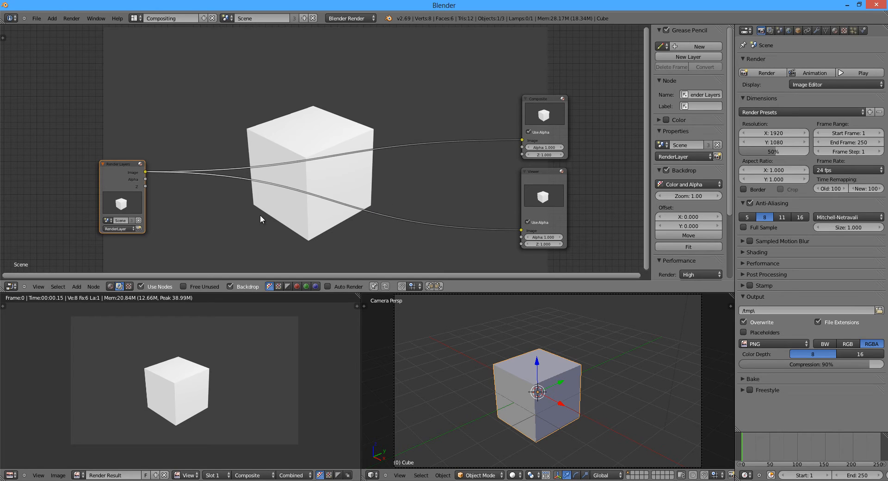
Add an RGB to BW converter node and drop it onto the link between Render Layers and Viewer
left_click(77, 287)
key("shift+a")
mouse_move(340, 145)
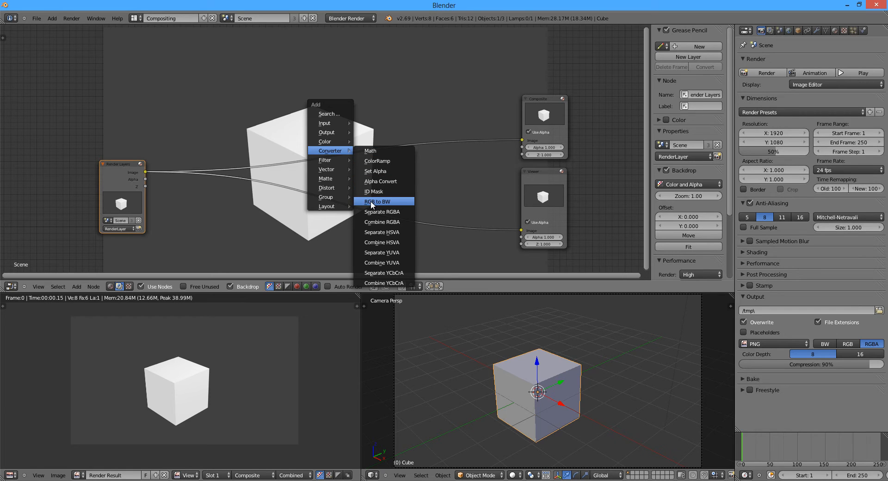
left_click(389, 204)
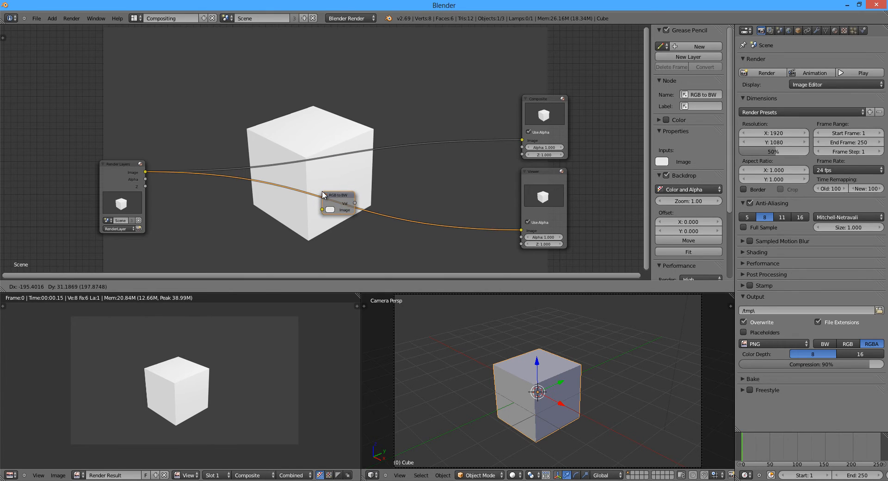
left_click(322, 194)
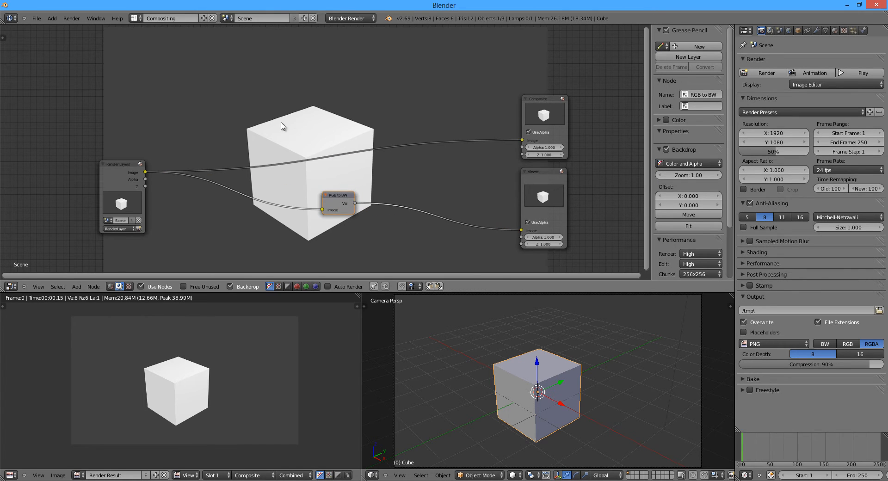
Connect the RGB to BW Val output to the Composite's Image input and center the node between the Render Layers and output nodes
scroll(345, 144, "down", 2)
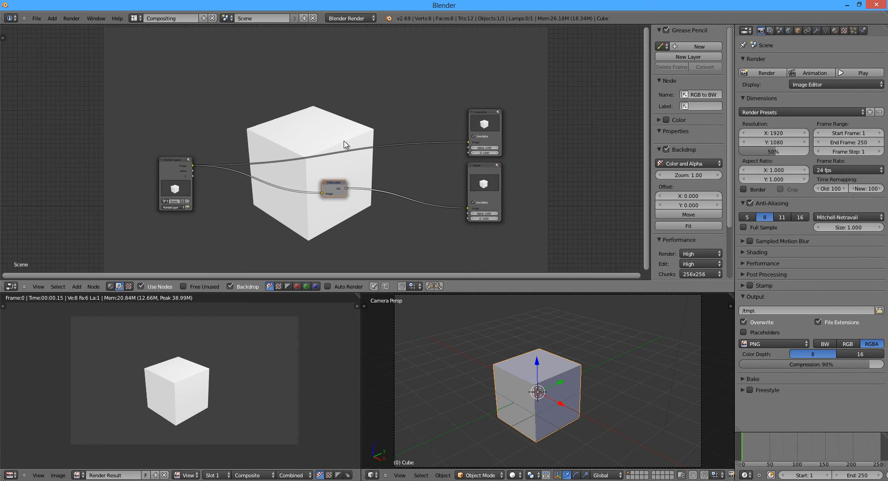
scroll(344, 144, "up", 2)
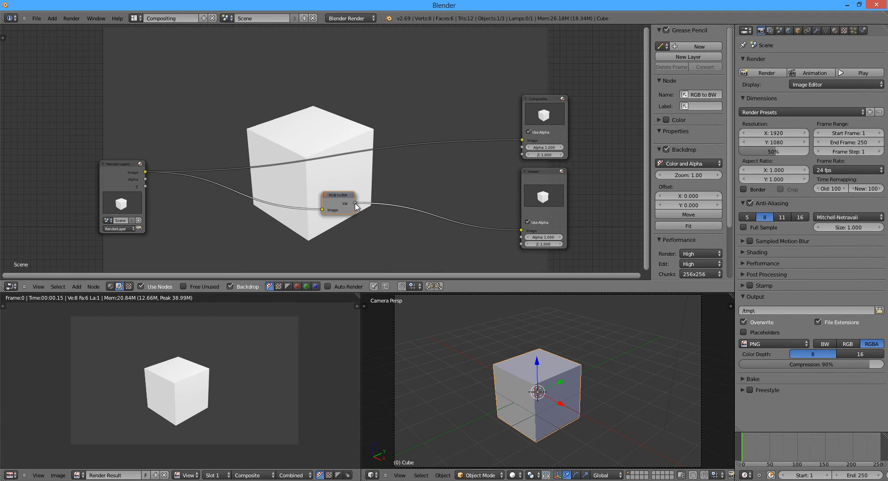
left_click_drag(355, 203, 467, 173)
left_click_drag(387, 201, 519, 140)
left_click_drag(339, 191, 324, 159)
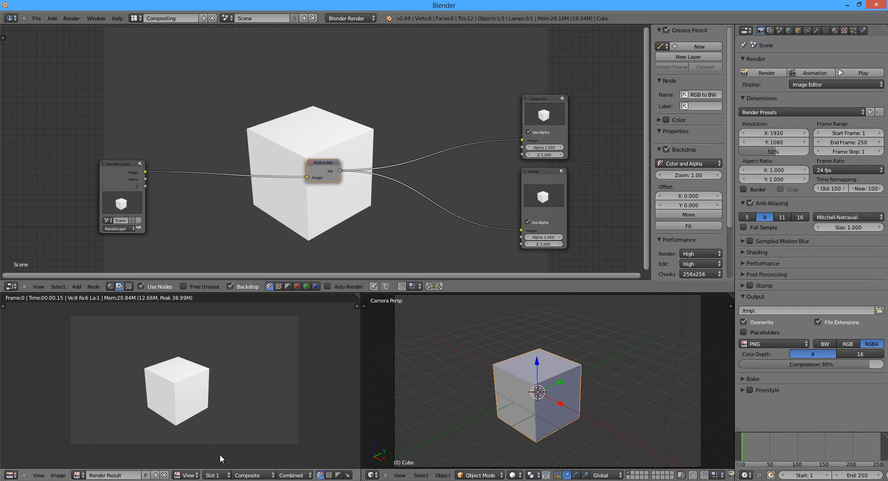
Switch the render result to Slot 2 and render the scene with compositing nodes disabled
left_click(220, 475)
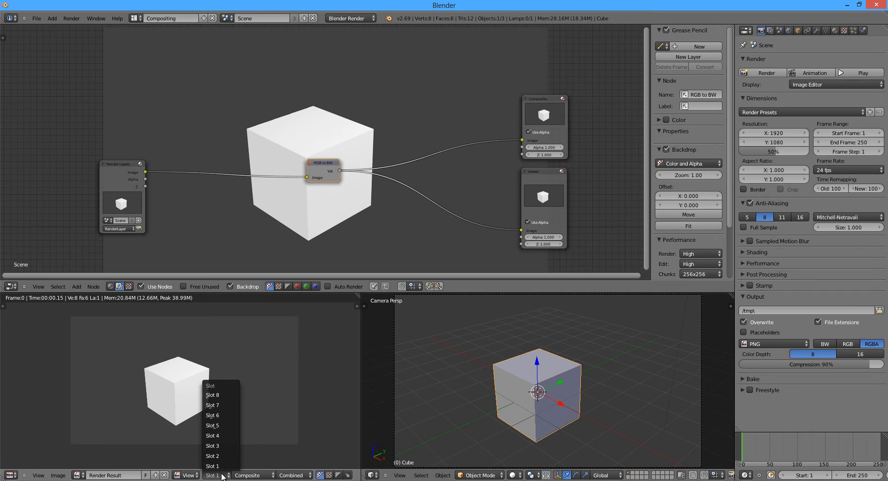
left_click(229, 475)
left_click(213, 466)
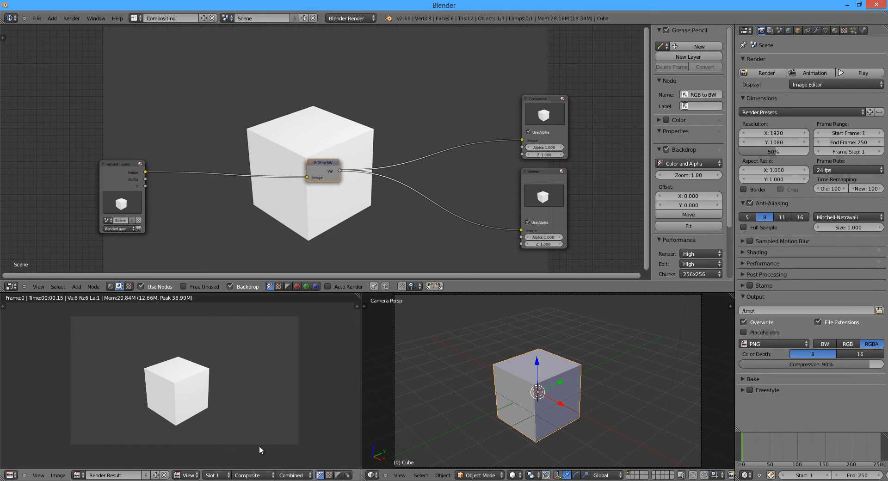
left_click(221, 474)
left_click(212, 475)
left_click(218, 457)
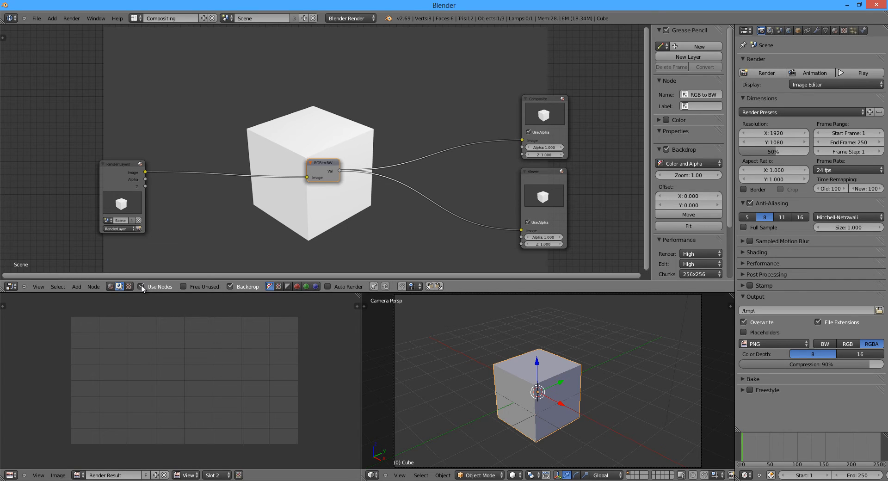
key("F12")
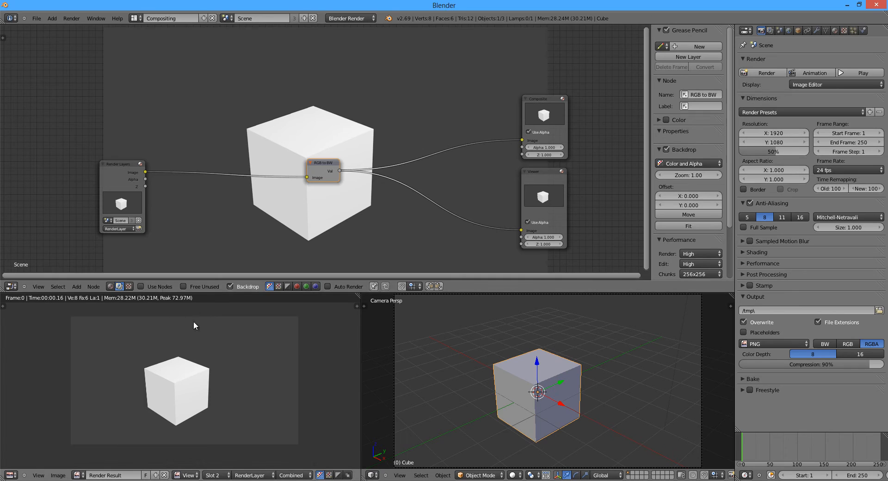
Compare the renders in Slot 1 and Slot 2 by flipping back and forth between them
key("j")
key("j")
key("j")
key("j")
key("j")
key("j")
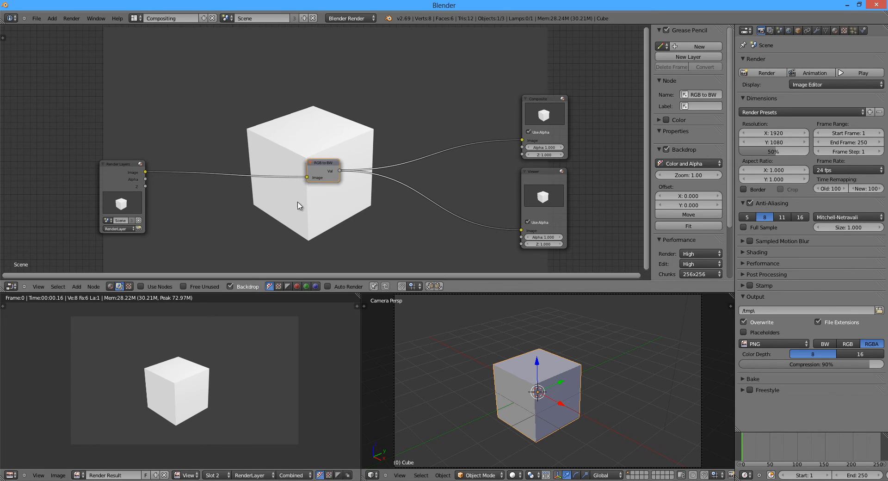
Delete the RGB to BW node and link the Render Layers Image output directly to the Composite and Viewer Image inputs
left_click_drag(326, 163, 321, 168)
left_click(93, 287)
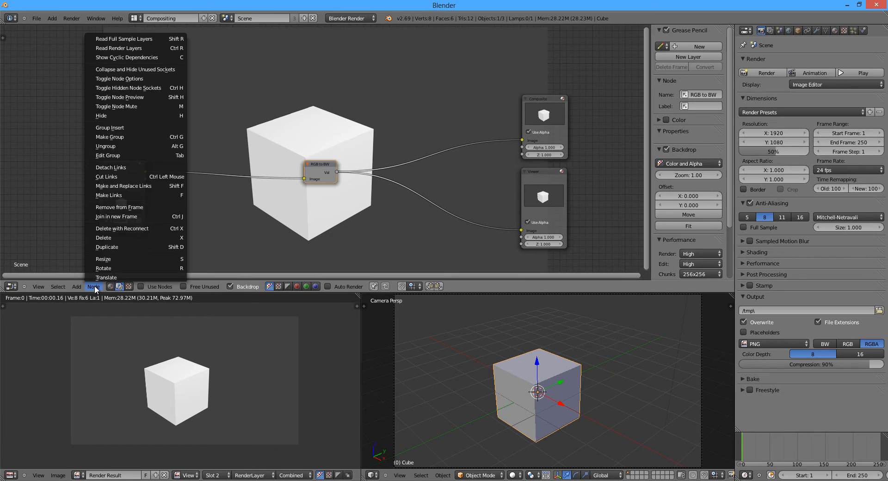
left_click(116, 228)
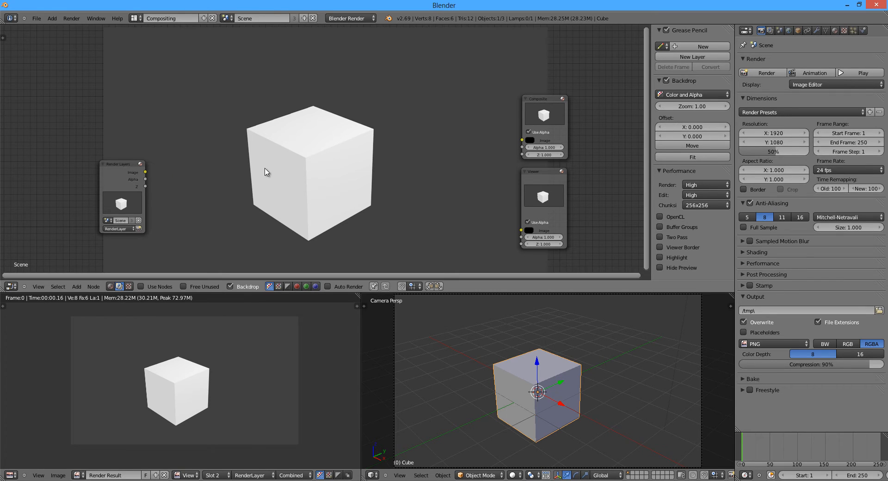
key("ctrl+z")
key("x")
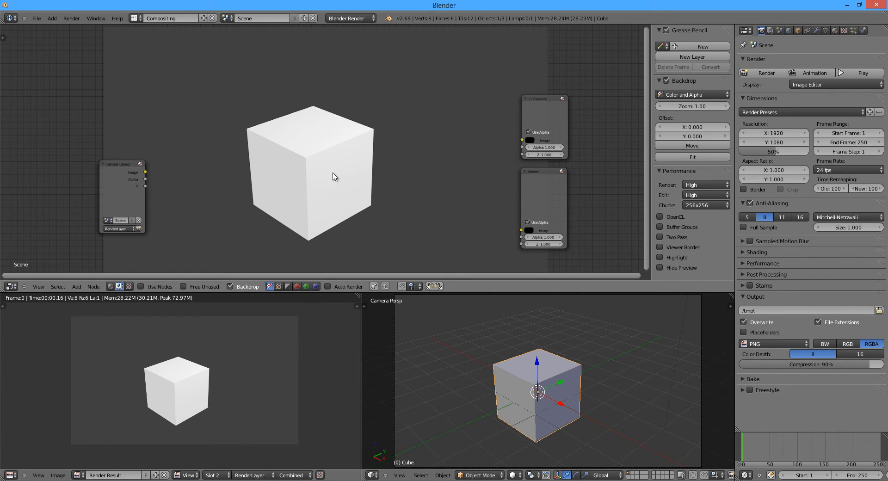
left_click_drag(146, 172, 521, 139)
left_click_drag(146, 172, 521, 230)
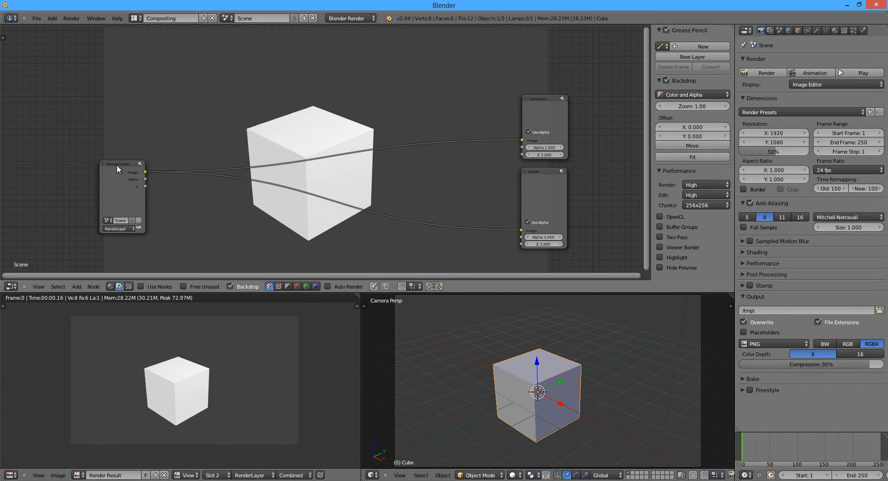
Move the Render Layers node farther from the output nodes to widen the space for a new node
left_click_drag(116, 164, 108, 173)
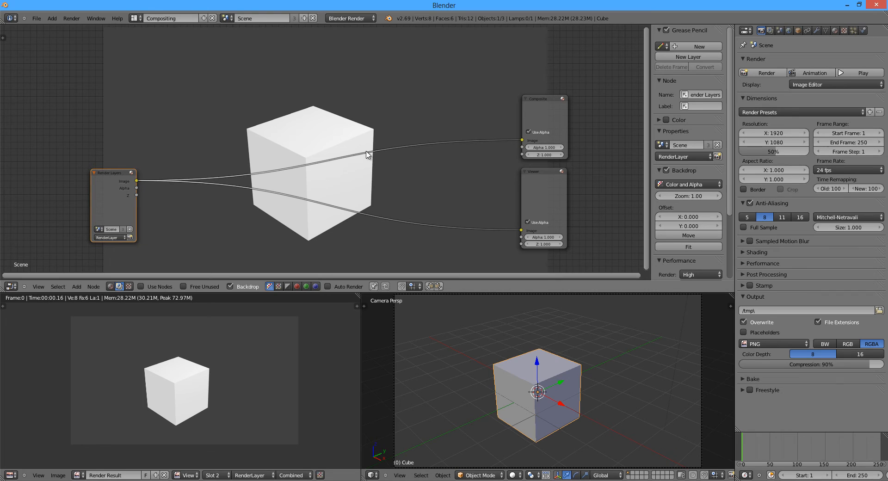
key("shift+a")
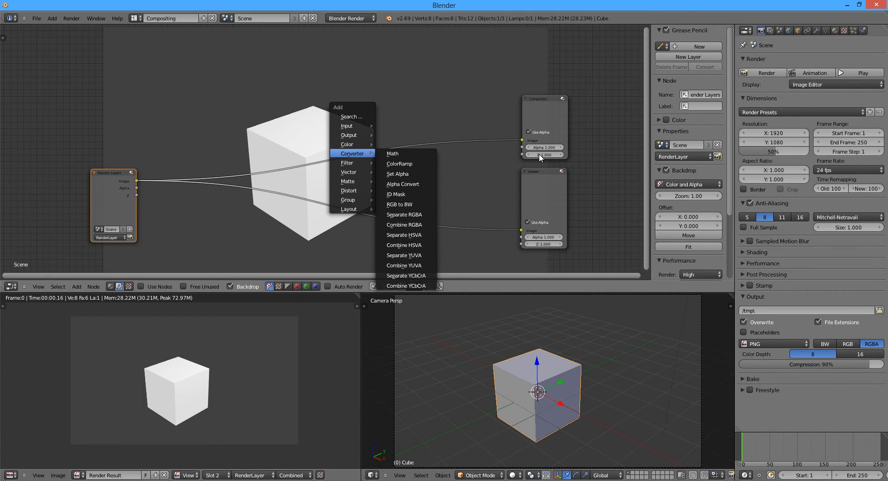
scroll(390, 137, "down", 3)
middle_click_drag(398, 141, 417, 162)
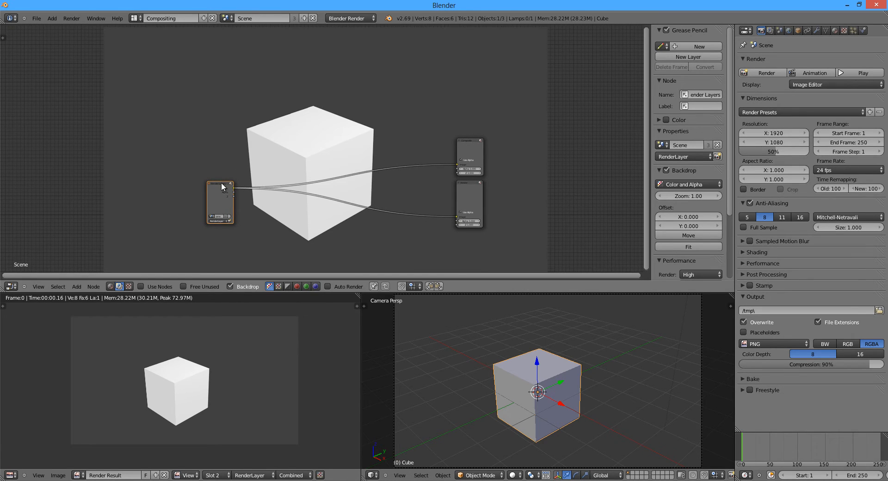
left_click_drag(224, 186, 197, 184)
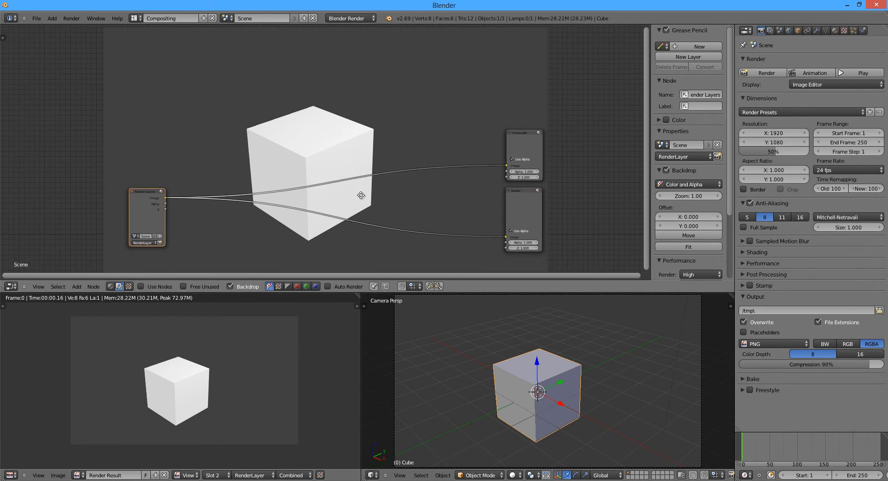
scroll(361, 192, "up", 2)
scroll(360, 172, "up", 1)
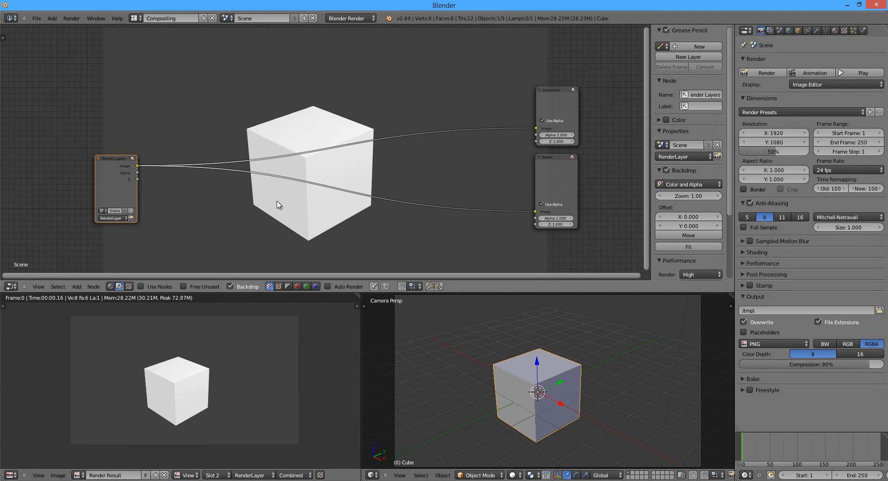
Add an RGB Curves color node, insert it into the Render Layers to Viewer link, and place it beside the backdrop cube
left_click(74, 287)
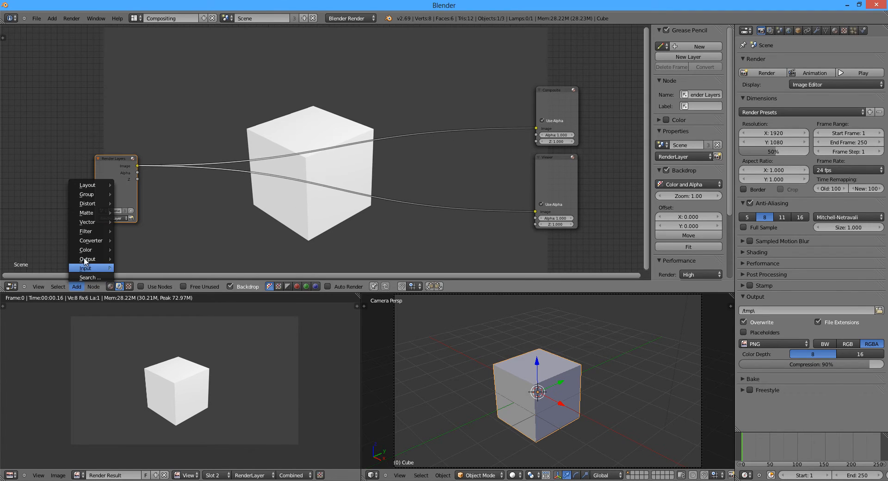
mouse_move(88, 248)
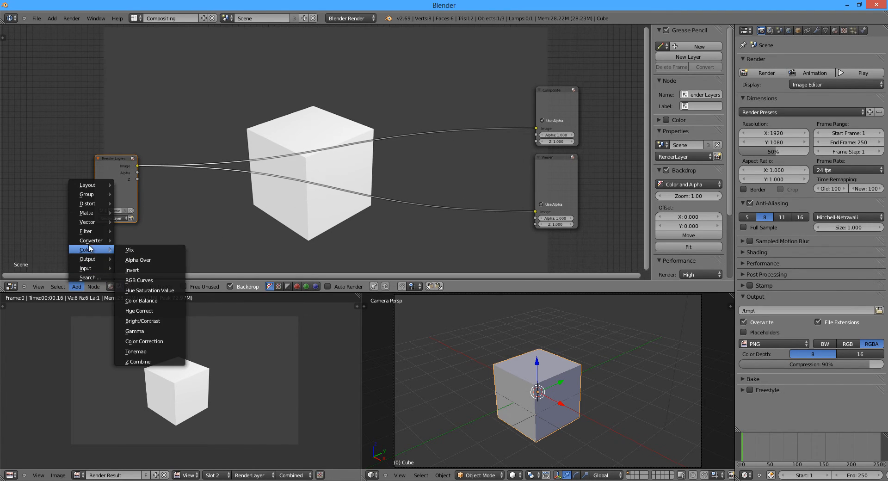
left_click(147, 280)
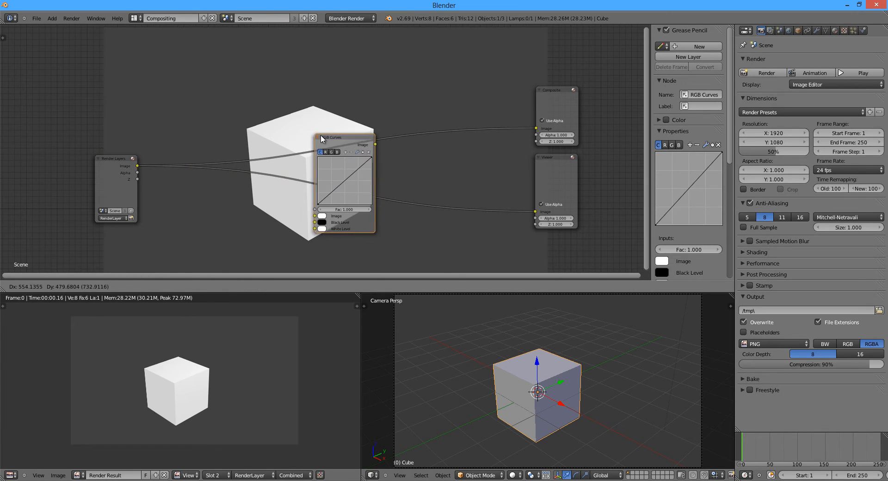
left_click(304, 177)
left_click_drag(333, 177, 349, 165)
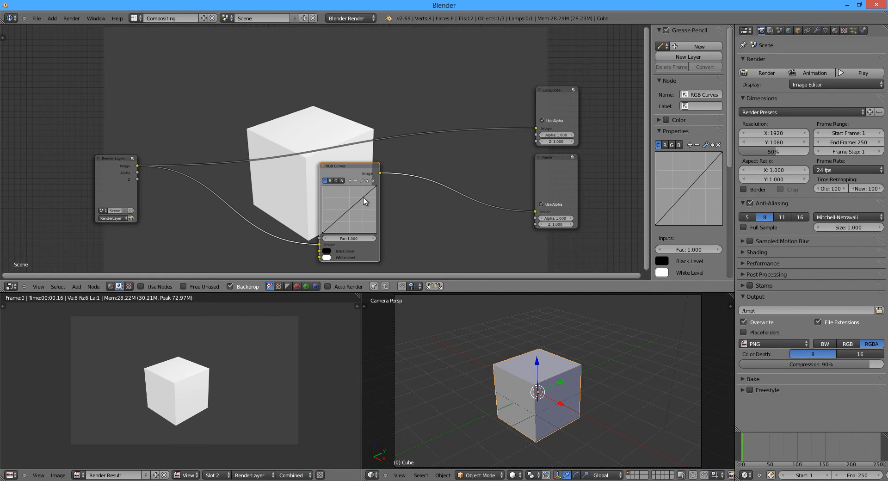
Raise the RGB curve with a point at about X 0.66, Y 0.83 and re-render with Use Nodes enabled
left_click_drag(362, 201, 358, 196)
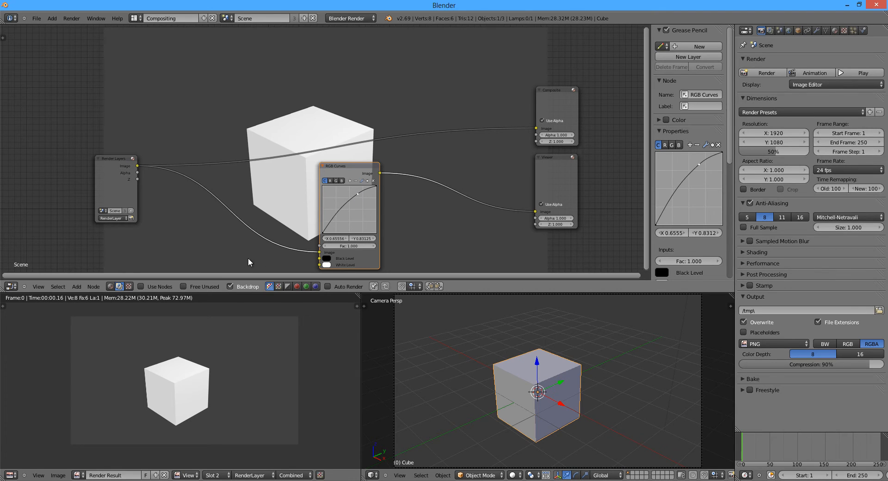
left_click(141, 287)
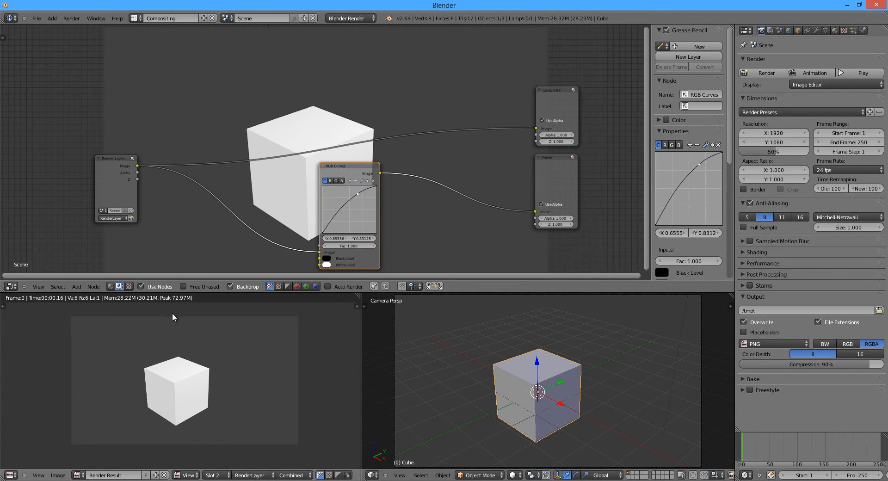
key("F12")
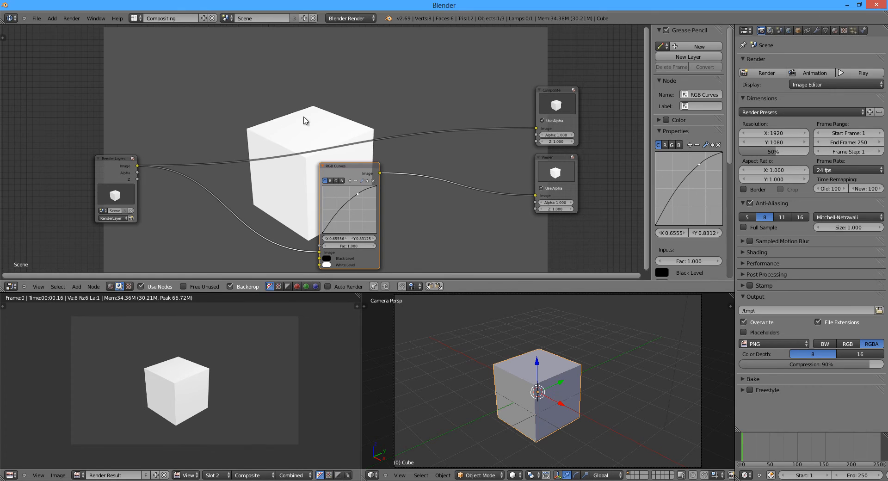
Shift the RGB Curves node nearer the outputs and, after testing a darkening curve, set its point to about X 0.70, Y 0.86
left_click_drag(357, 194, 373, 231)
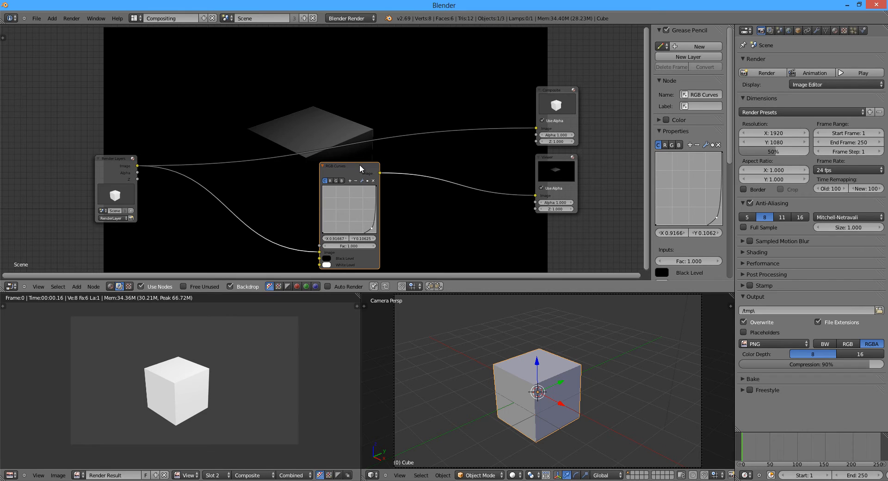
left_click_drag(367, 170, 397, 159)
left_click_drag(401, 218, 392, 181)
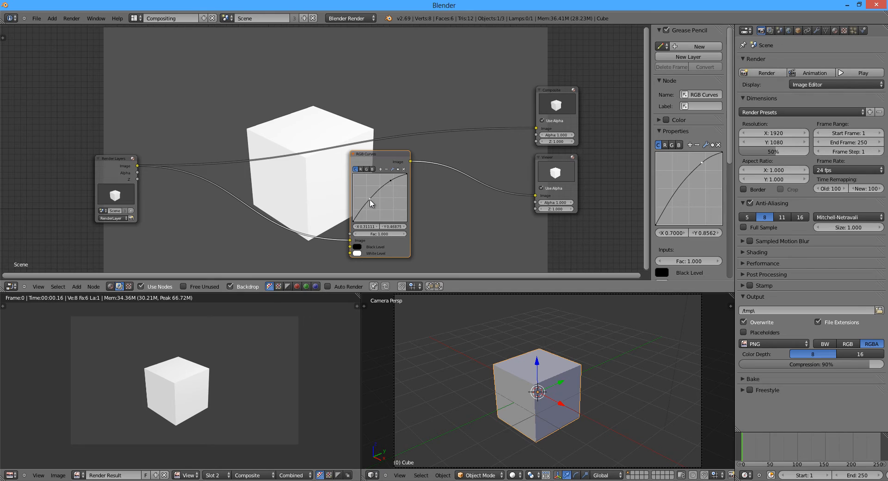
Shape an S-curve in the RGB Curves node with a lower point at about X 0.27, Y 0.14 and a slightly raised upper point
mouse_move(370, 202)
left_mouse_down()
mouse_move(370, 218)
mouse_move(368, 211)
left_mouse_up()
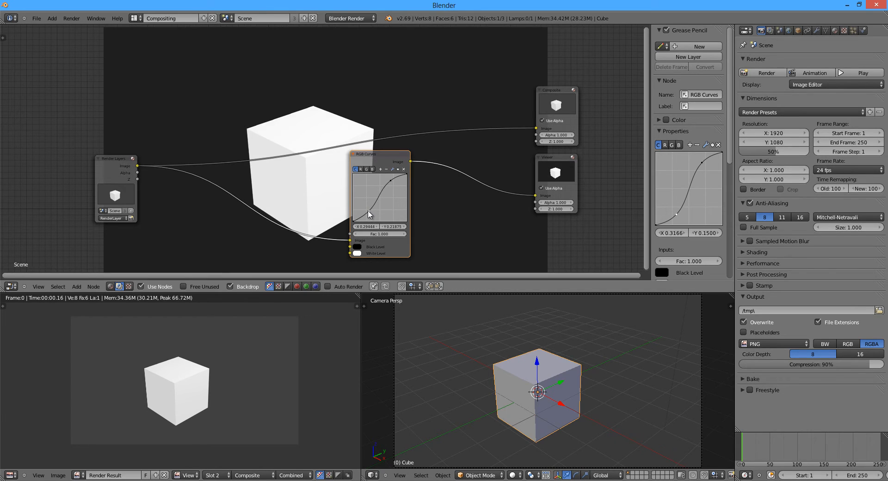
left_click_drag(390, 181, 392, 177)
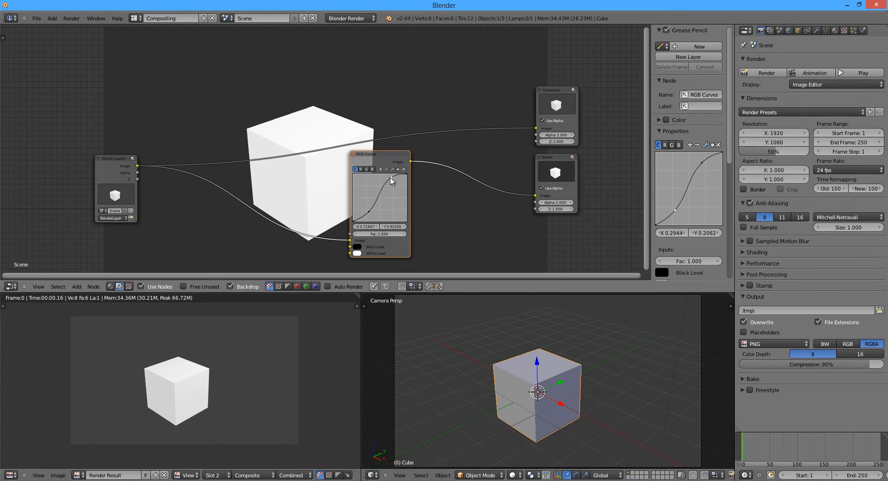
left_click_drag(368, 212, 367, 215)
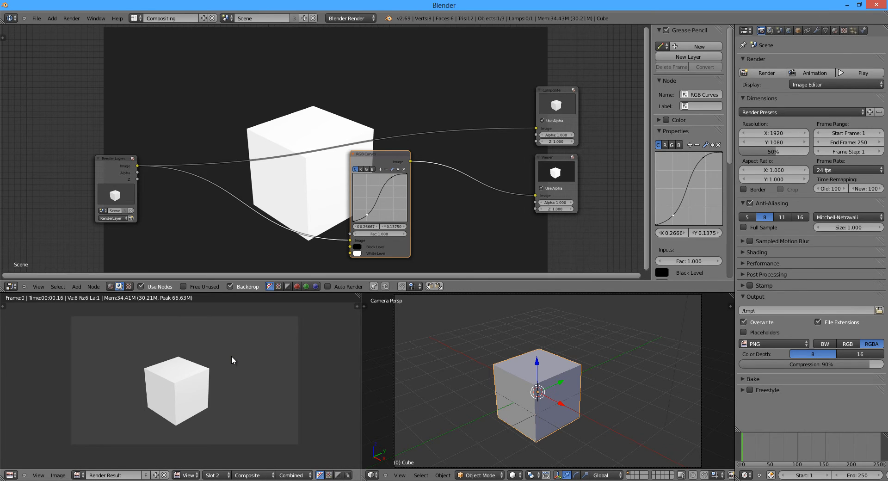
Connect the RGB Curves image output to the Composite node, shift RGB Curves toward Render Layers, and re-render into Slot 2
key("j")
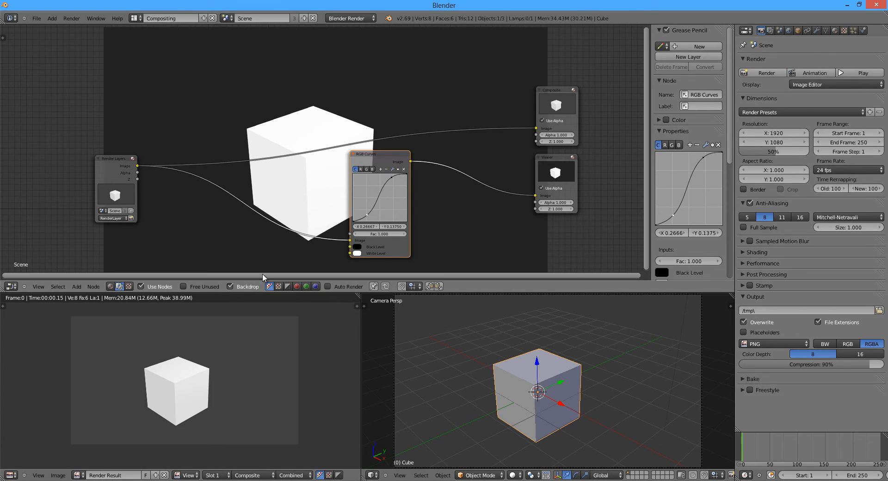
left_click_drag(376, 157, 536, 128)
left_click_drag(360, 170, 338, 153)
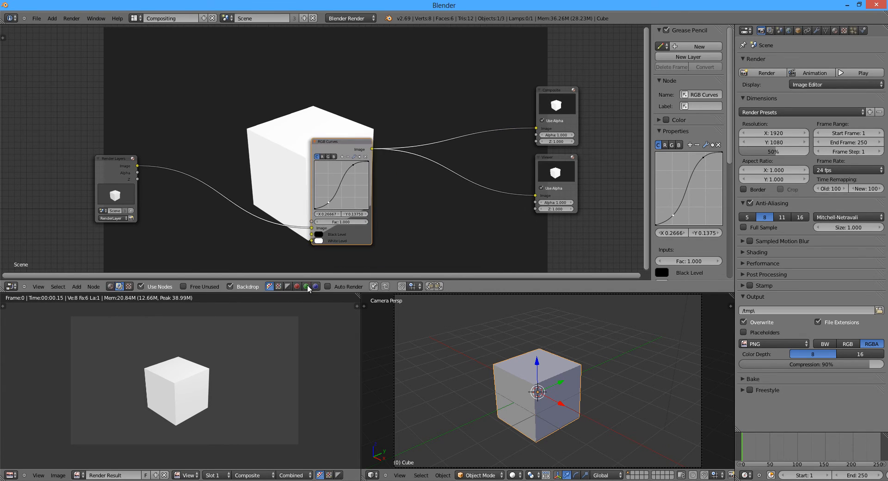
key("j")
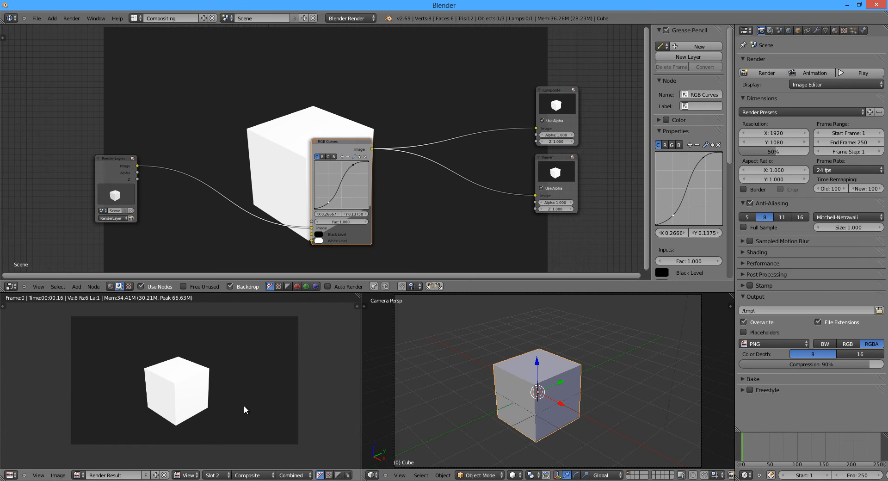
key("F12")
Compare the renders in Slot 1 and Slot 2 to examine the effect of the RGB curve on the cube
key("j")
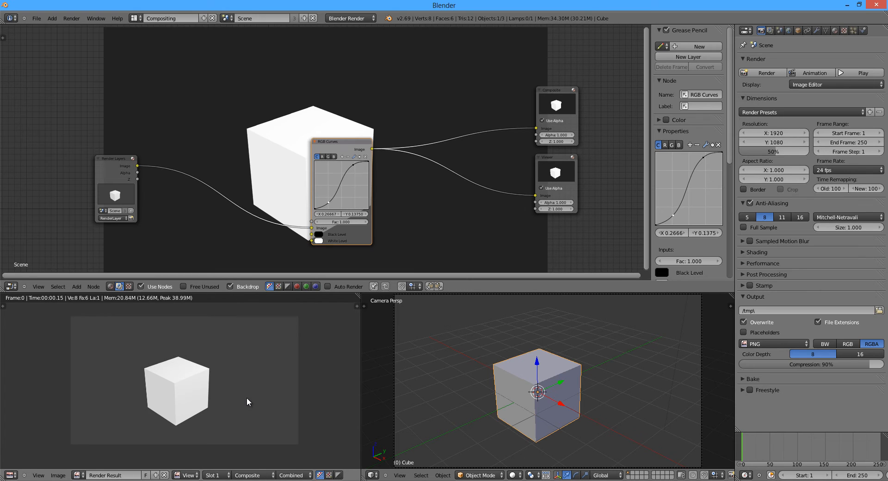
key("j")
key("j")
key("j")
key("j")
key("j")
key("j")
key("j")
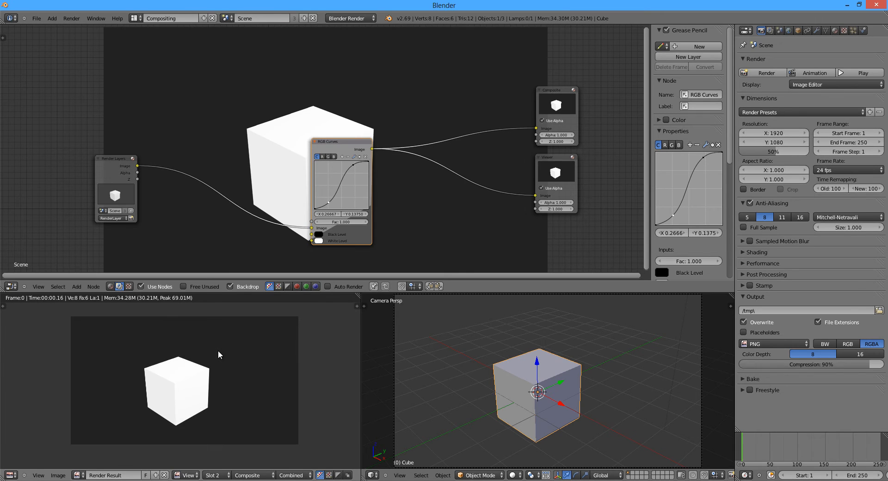
key("j")
key("j")
key("j")
key("j")
key("j")
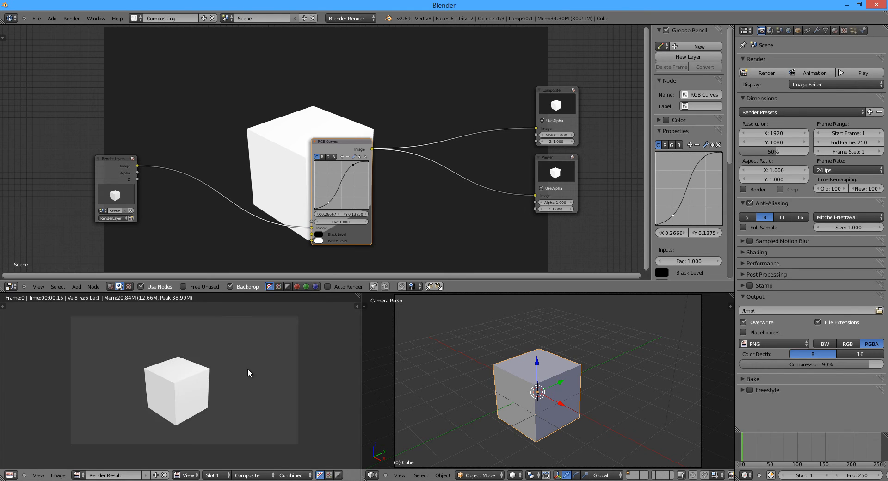
key("j")
key("j")
key("j")
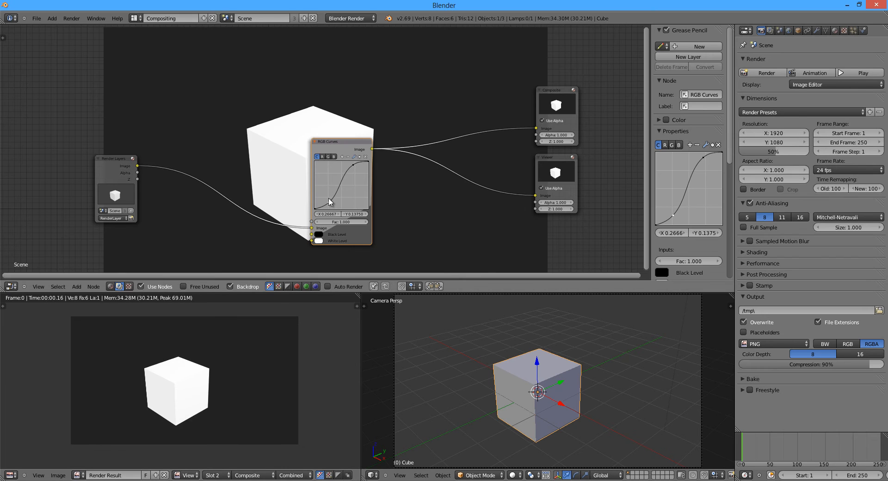
Rearrange the nodes so RGB Curves sits beside the Composite and Viewer nodes and Render Layers lies outside the backdrop, opposite them
left_click_drag(348, 142, 269, 132)
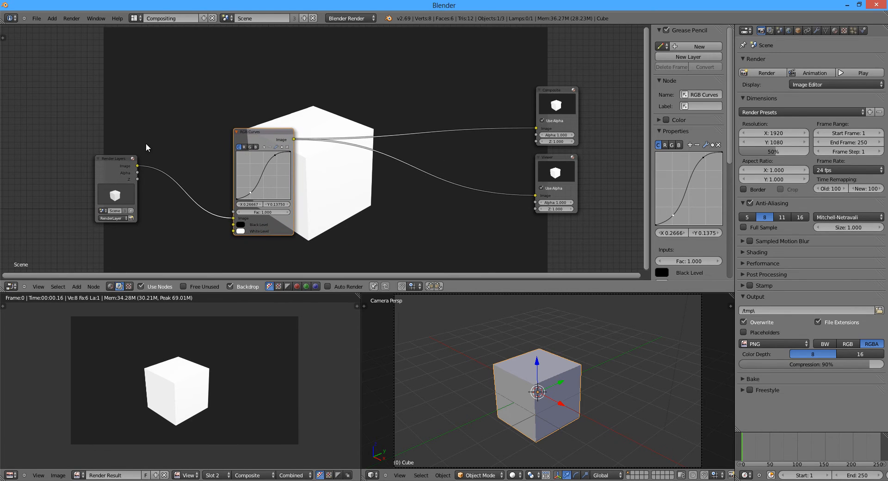
left_click_drag(115, 157, 104, 158)
left_click_drag(271, 132, 243, 128)
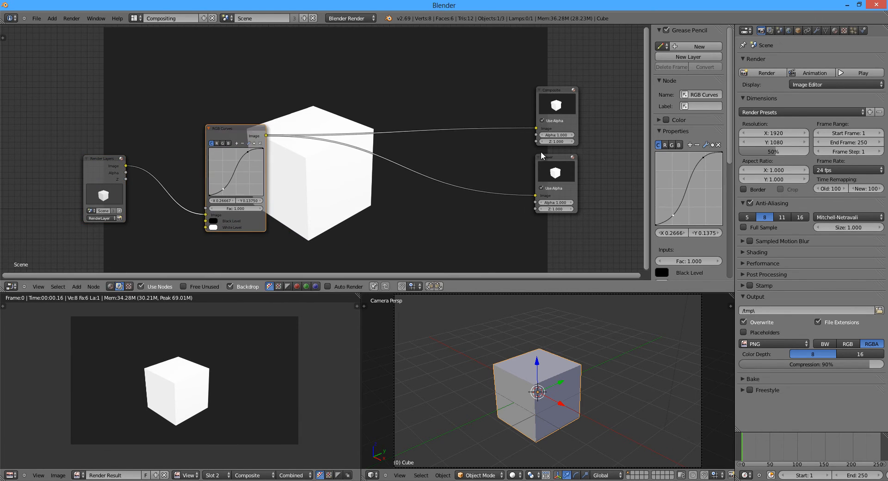
left_click(545, 157)
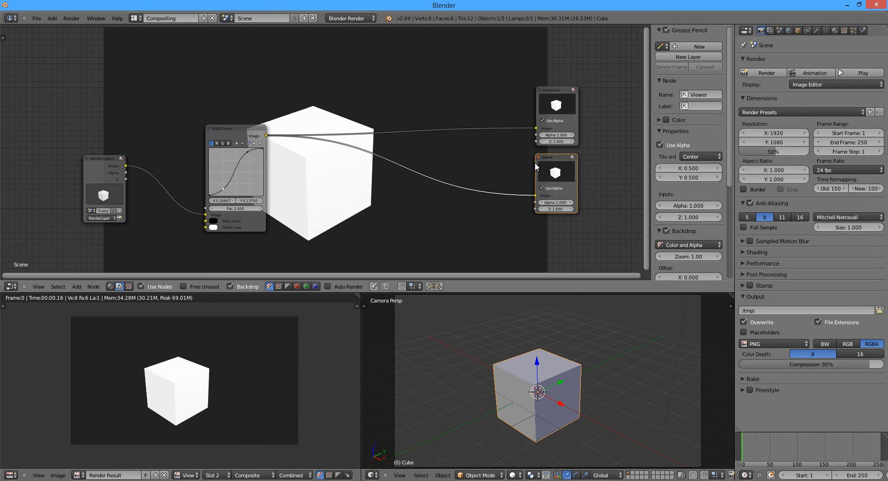
left_click_drag(557, 160, 558, 160)
left_click_drag(560, 171, 560, 172)
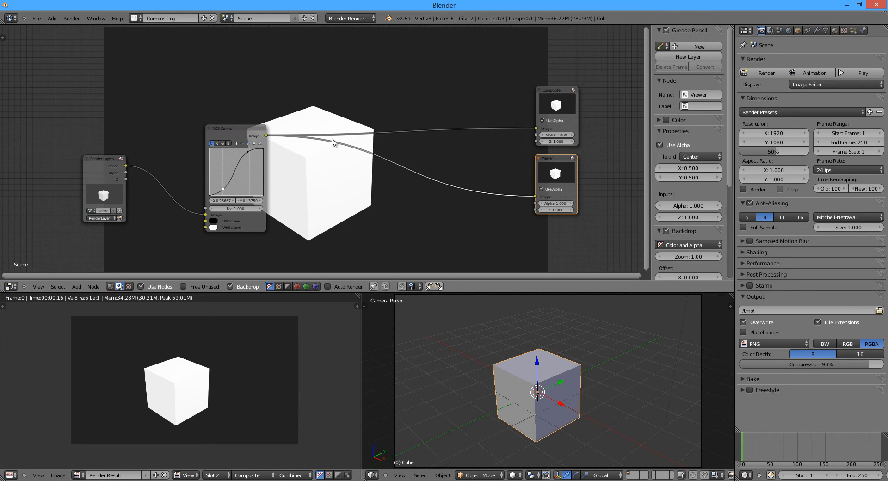
left_click_drag(223, 132, 459, 124)
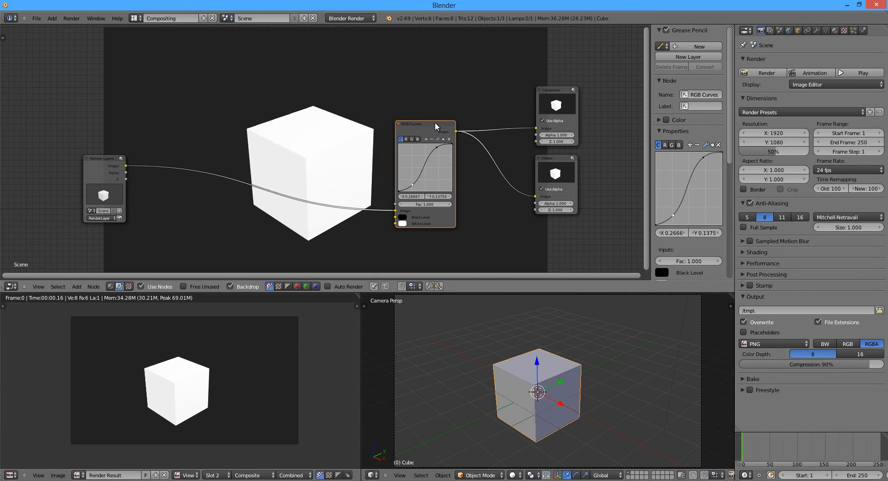
left_click_drag(114, 161, 98, 161)
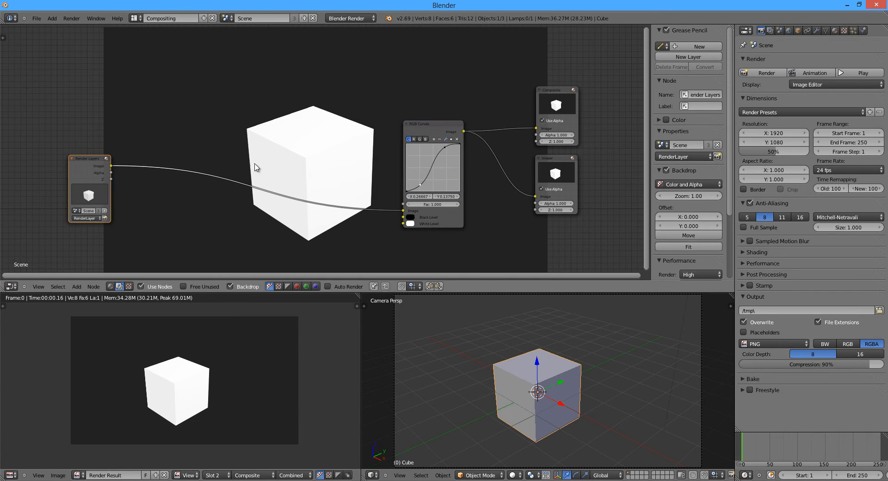
left_click(442, 127)
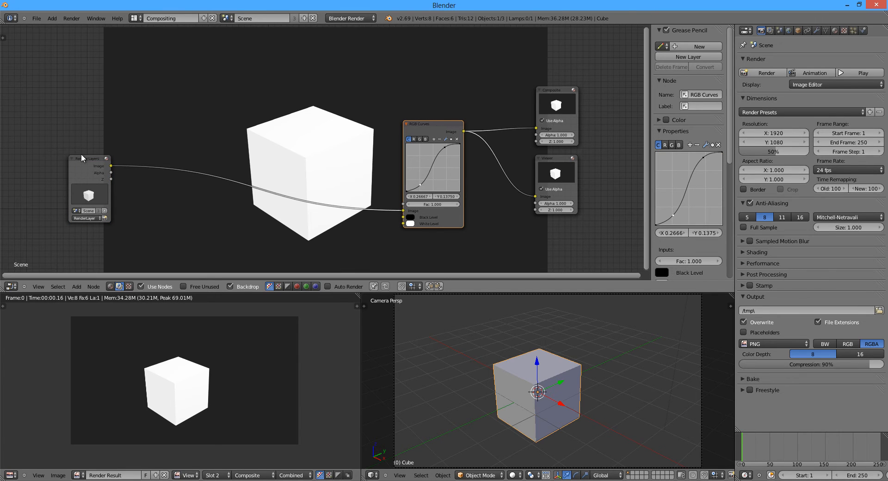
left_click_drag(82, 158, 59, 122)
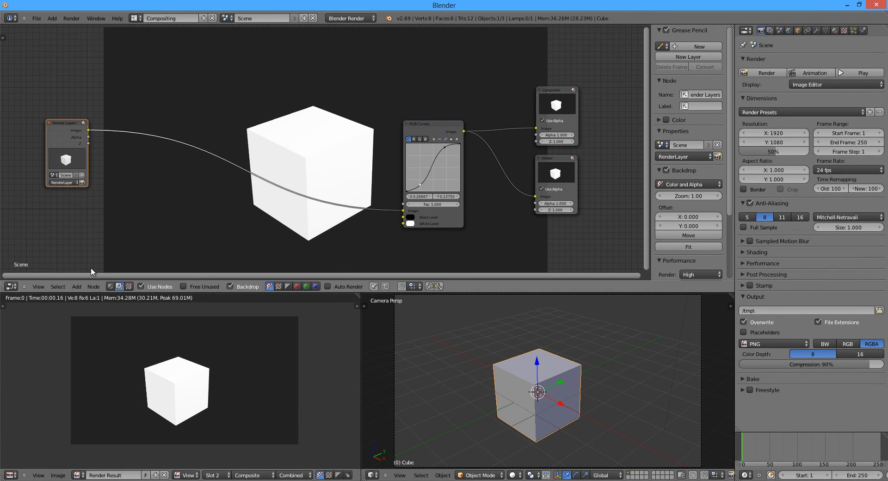
Add a Lens Distortion node and insert it into the link between Render Layers and RGB Curves
key("shift+a")
mouse_move(249, 169)
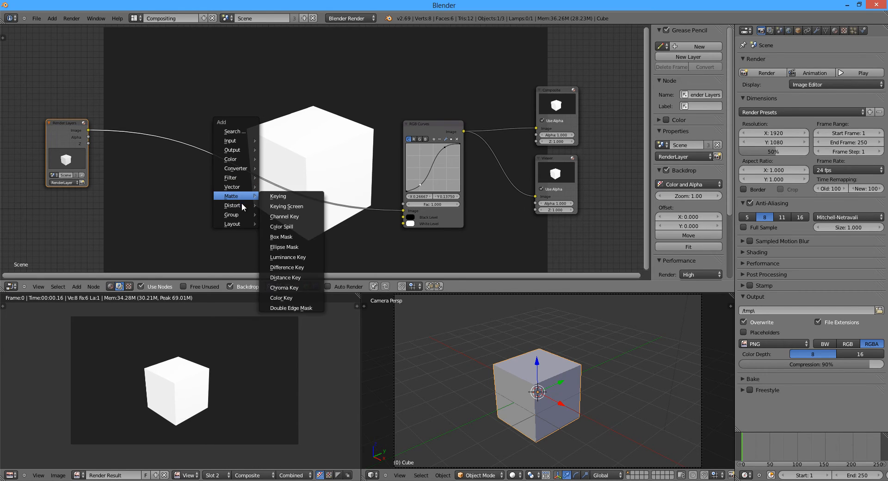
mouse_move(242, 206)
left_click(290, 212)
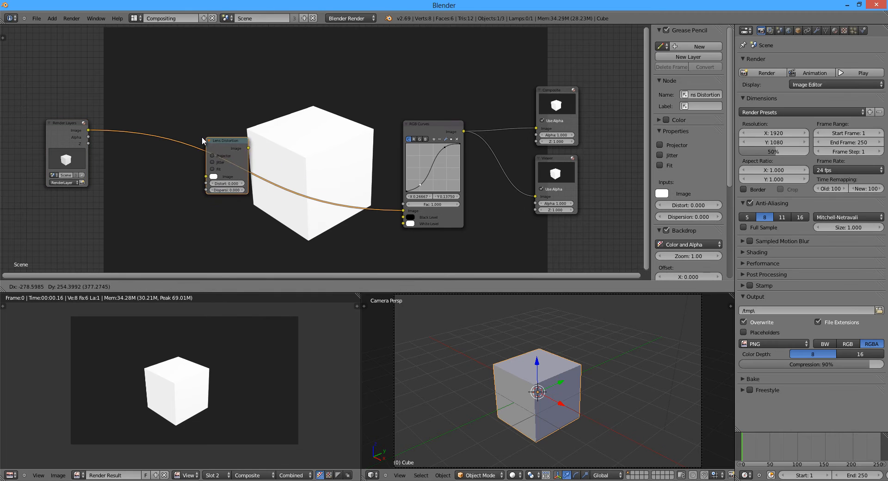
left_click(211, 144)
left_click_drag(216, 149, 220, 150)
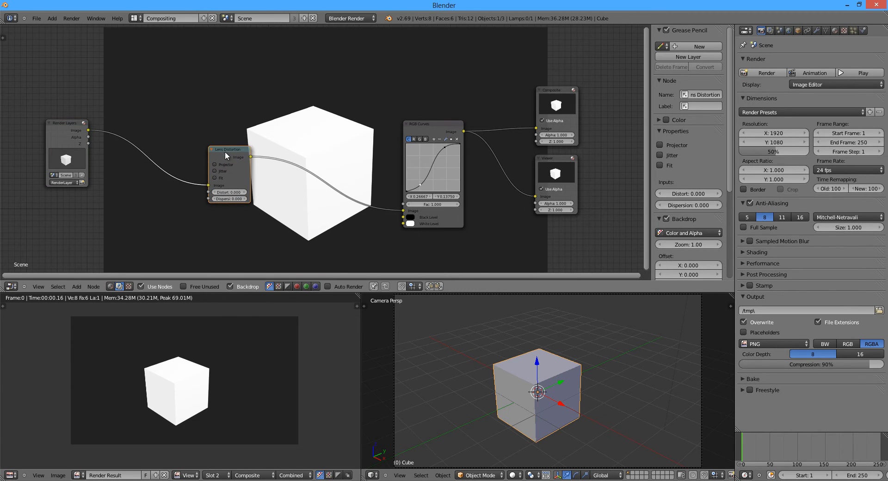
Try the Lens Distortion node with its Distort value raised in increments to 1.000
left_click(244, 192)
left_click(244, 192)
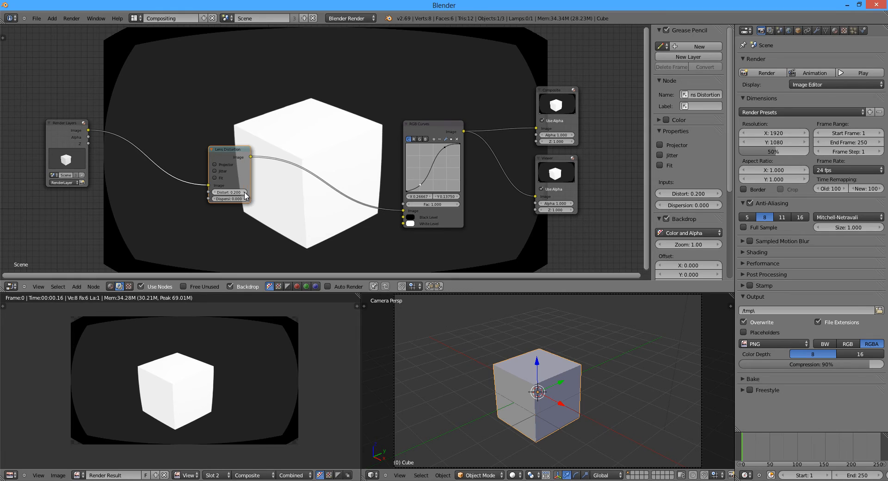
left_click(244, 192)
left_click(245, 193)
left_click(244, 192)
left_click(244, 192)
left_click(245, 192)
left_click(245, 192)
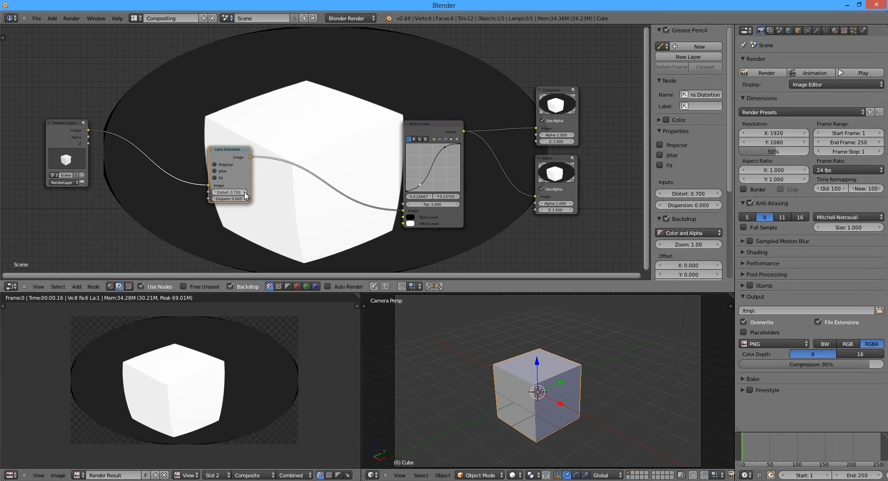
left_click(245, 193)
left_click(244, 192)
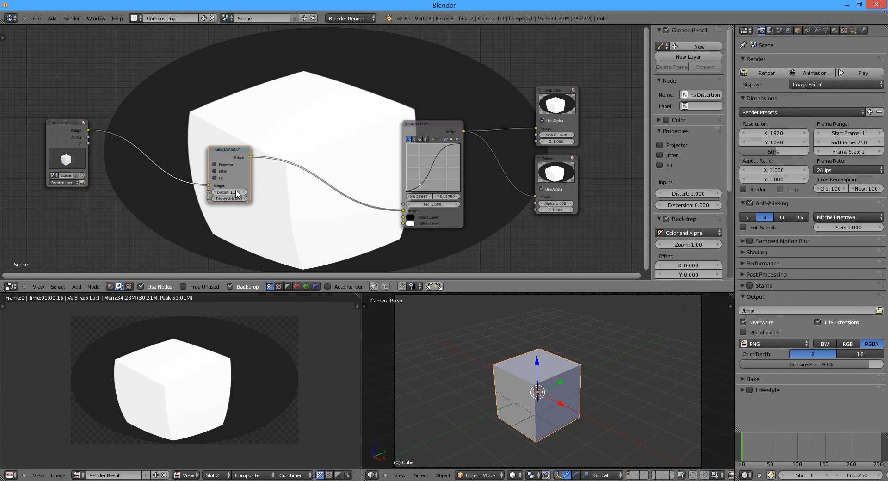
Try a Distort value of -0.999 on the Lens Distortion node and reset it to 0
left_click_drag(239, 194, 168, 190)
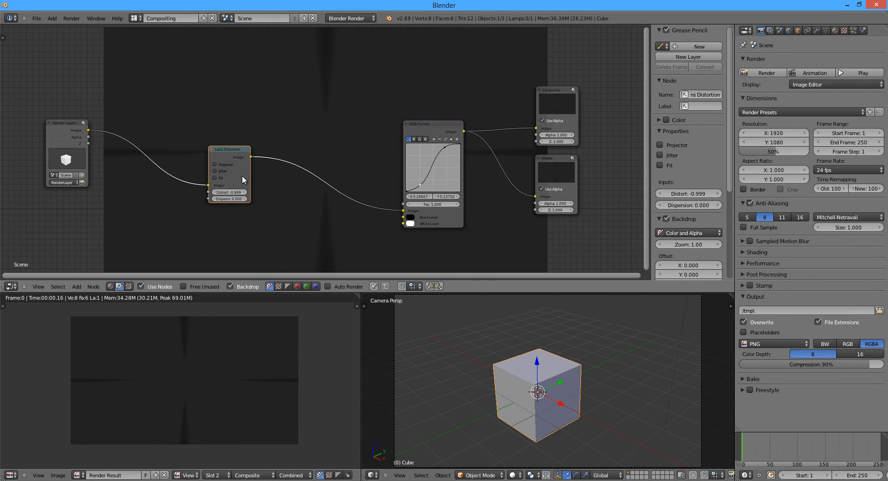
left_click(229, 193)
type("0")
key("Return")
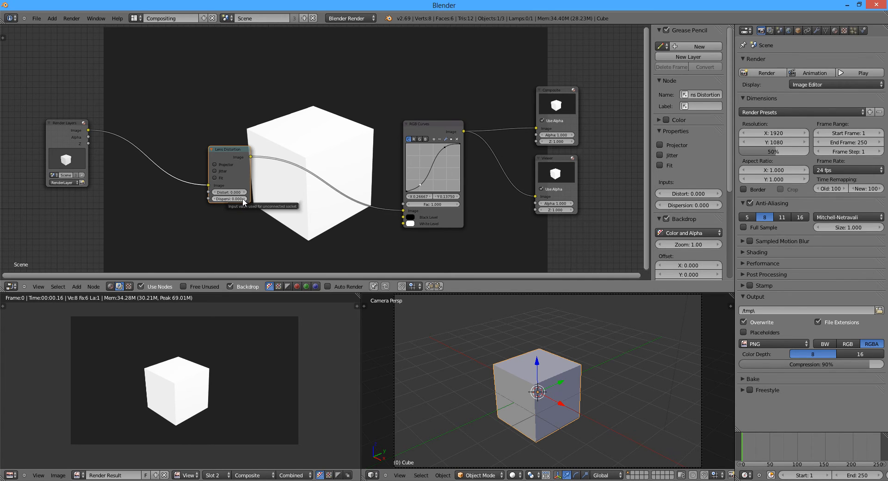
Set the Lens Distortion node's Dispersion to 0.100 and move the node closer to Render Layers
left_click(244, 199)
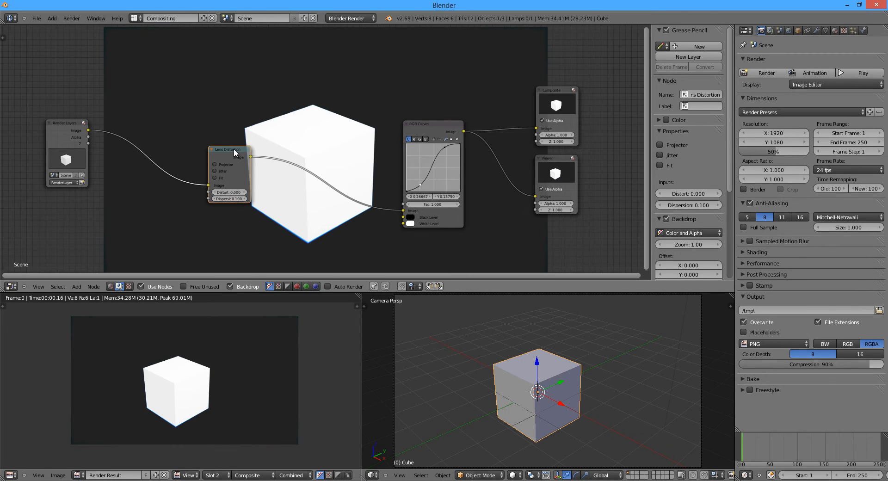
left_click_drag(234, 149, 174, 165)
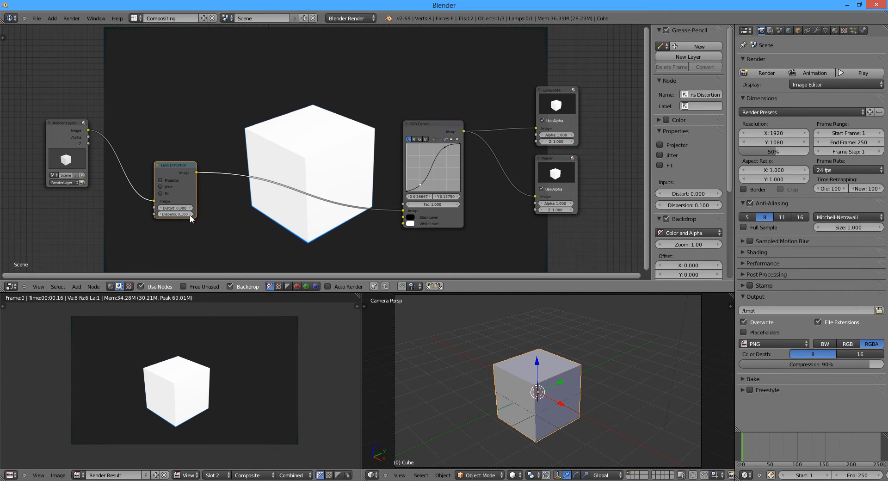
Examine the color dispersion along the cube's edges in the backdrop, both zoomed in and with the node editor full screen
scroll(278, 223, "up", 2)
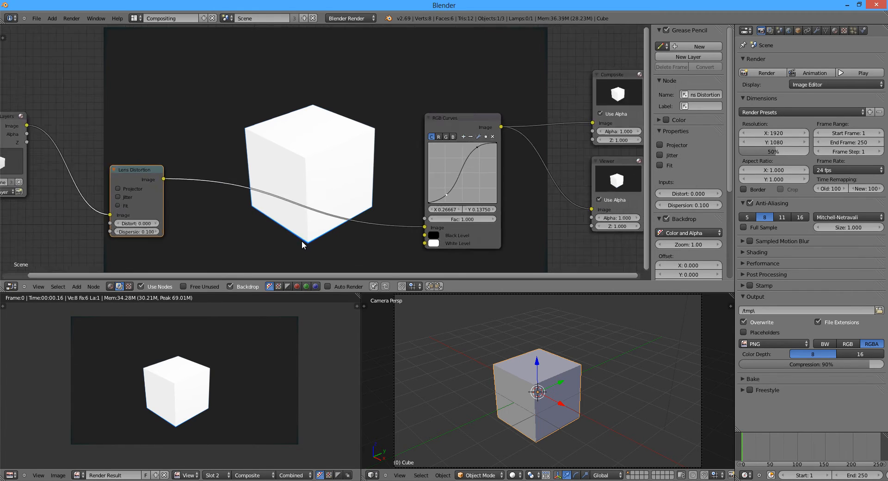
scroll(298, 240, "down", 2)
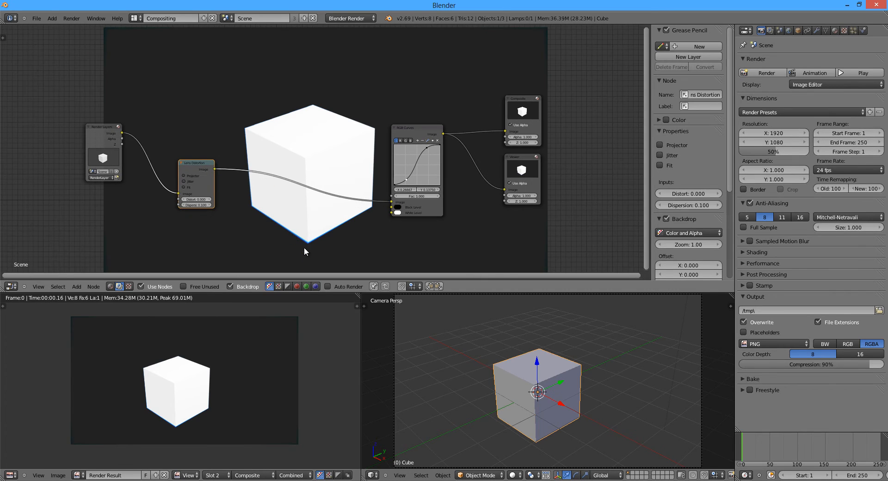
left_click(38, 286)
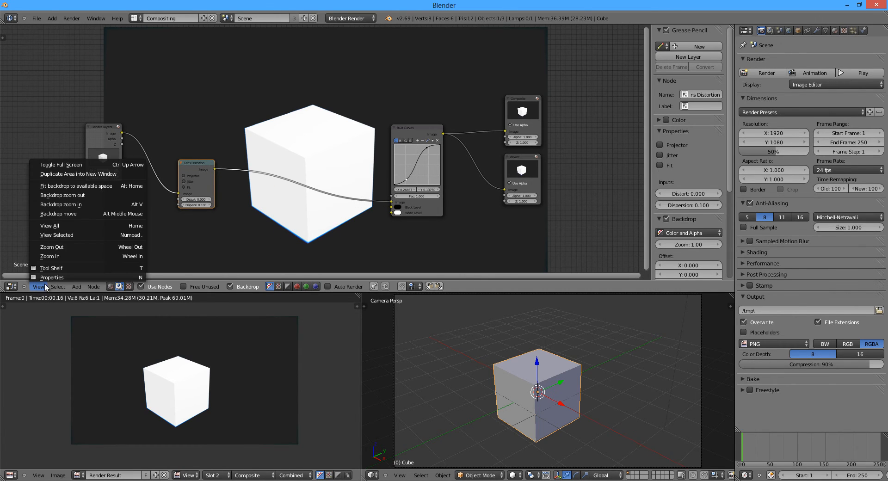
left_click(69, 204)
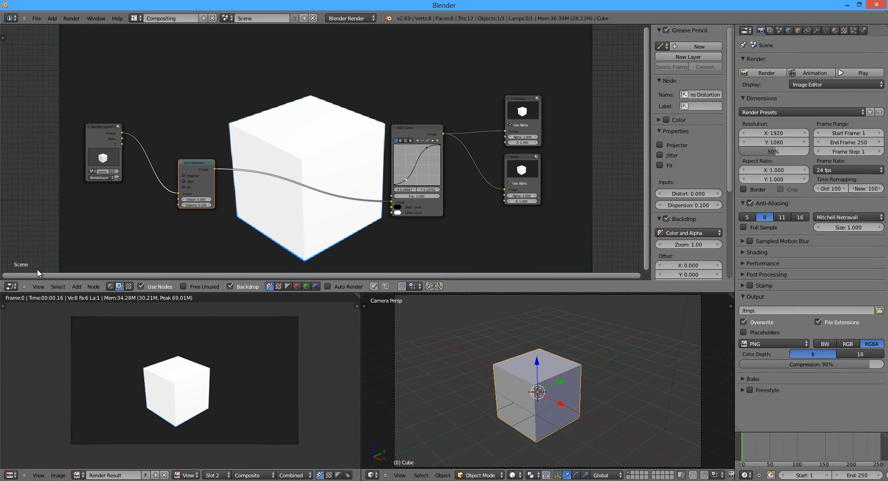
left_click(38, 286)
left_click(70, 195)
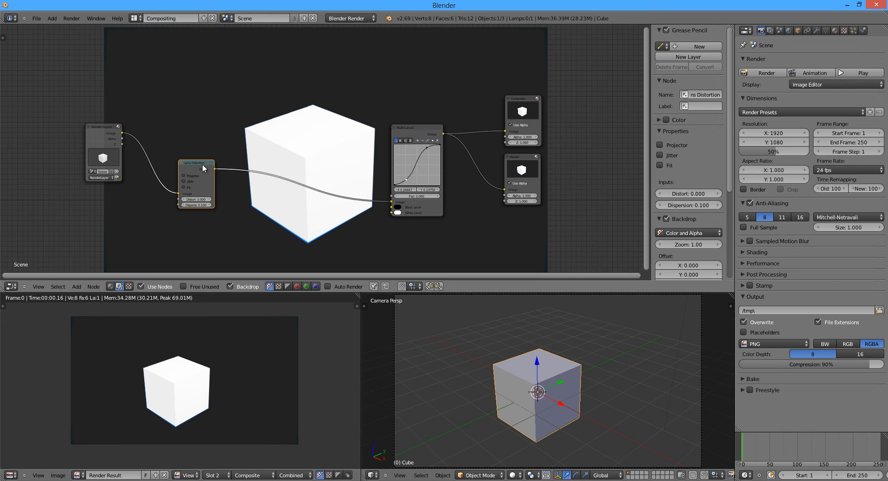
key("ctrl+Up")
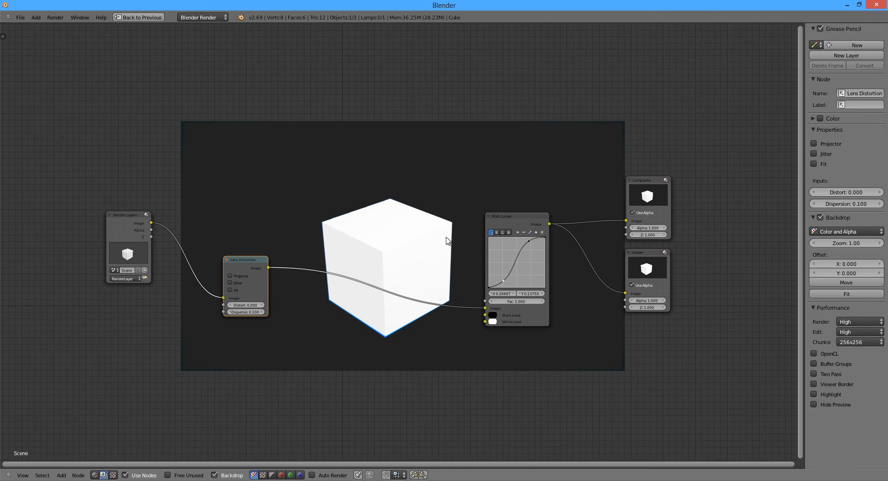
key("ctrl+Up")
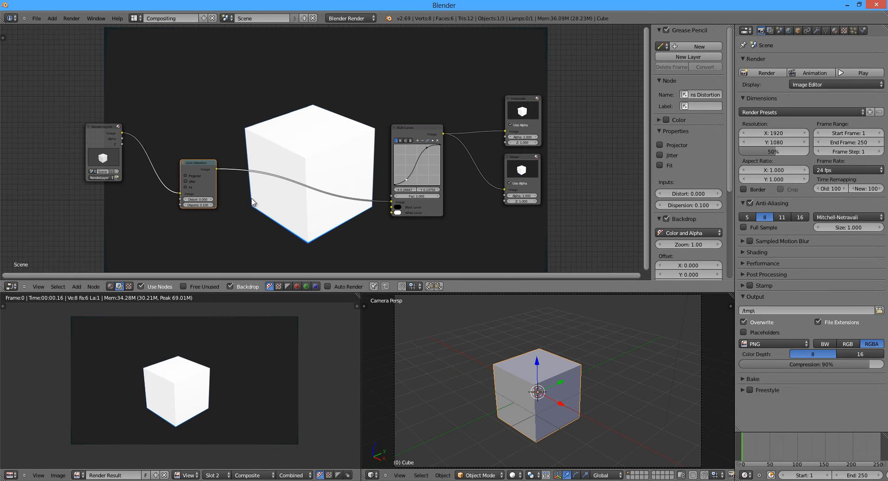
Test a Dispersion of 0.900 on the Lens Distortion node and return it to 0.100
mouse_move(174, 225)
left_mouse_down()
mouse_move(187, 225)
mouse_move(172, 226)
left_mouse_up()
left_click(172, 225)
left_click(172, 225)
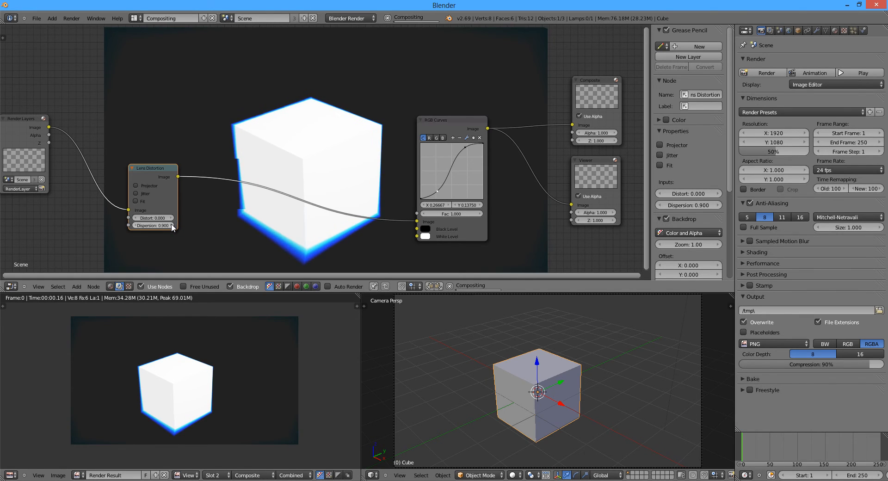
left_click(172, 225)
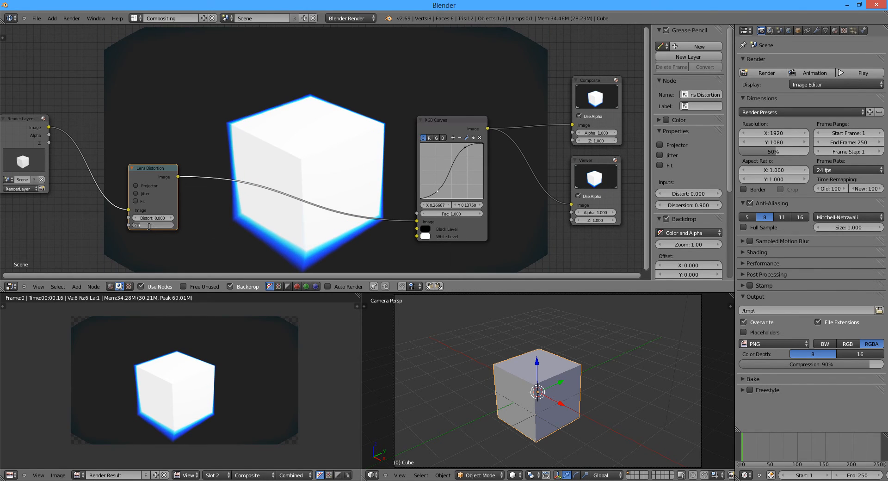
type("1")
key("Return")
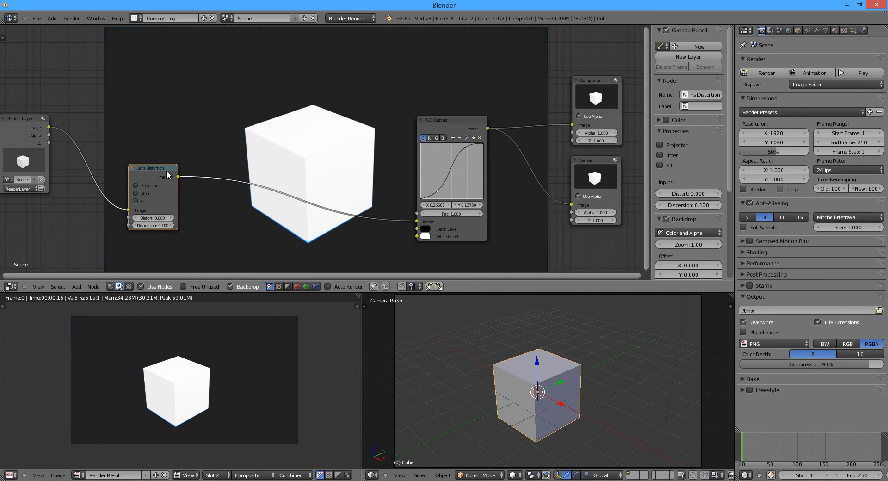
Rearrange the Lens Distortion, Render Layers and RGB Curves nodes higher up in the node editor, spacing them out along the chain
left_click_drag(156, 168, 270, 107)
left_click_drag(33, 118, 78, 96)
left_click_drag(237, 114, 218, 99)
left_click_drag(454, 121, 461, 85)
scroll(378, 162, "down", 1)
scroll(378, 162, "down", 3)
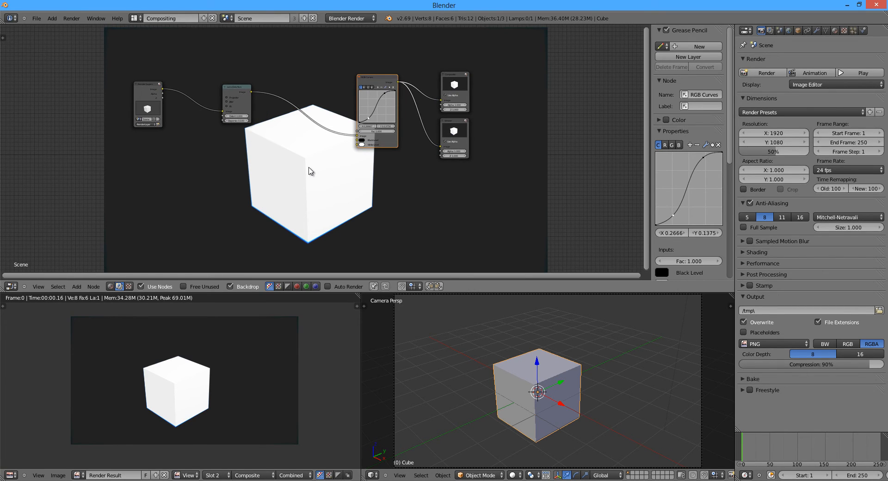
key("shift+a")
mouse_move(303, 172)
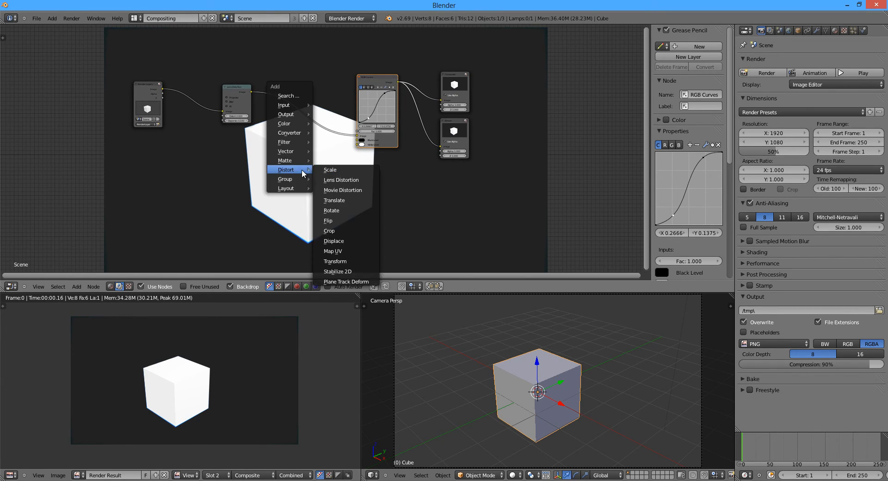
key("Escape")
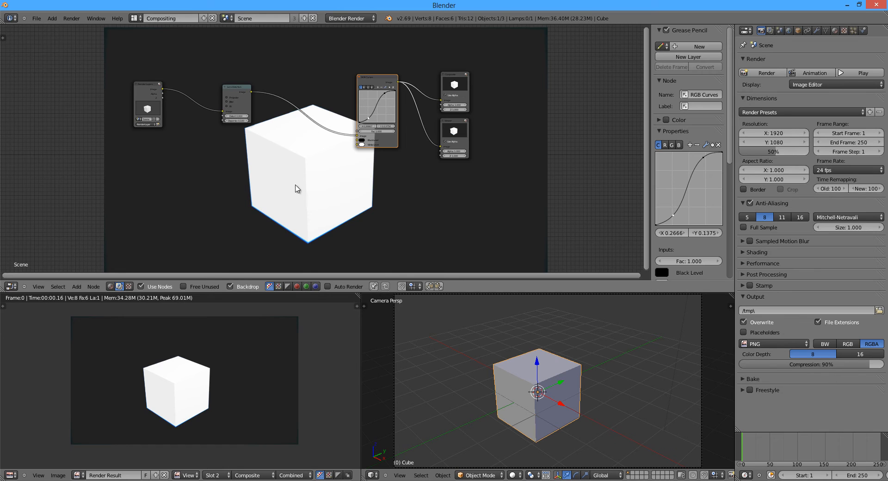
scroll(239, 135, "down", 2)
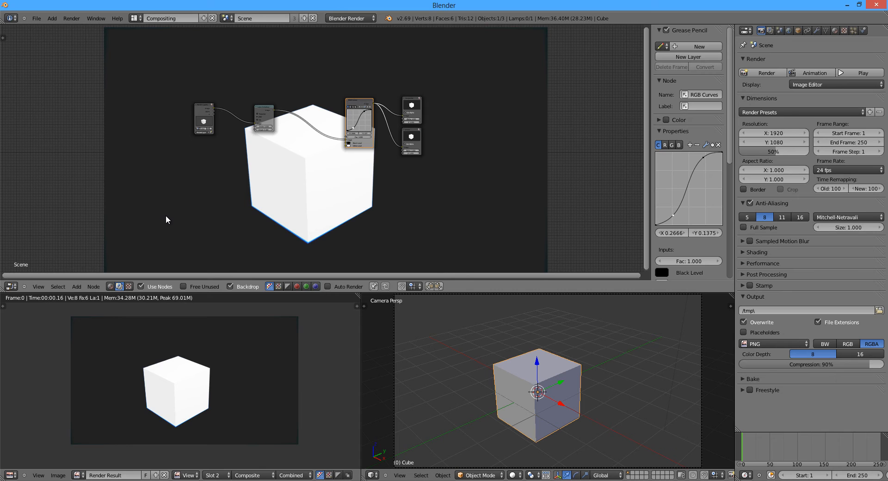
scroll(245, 166, "up", 4)
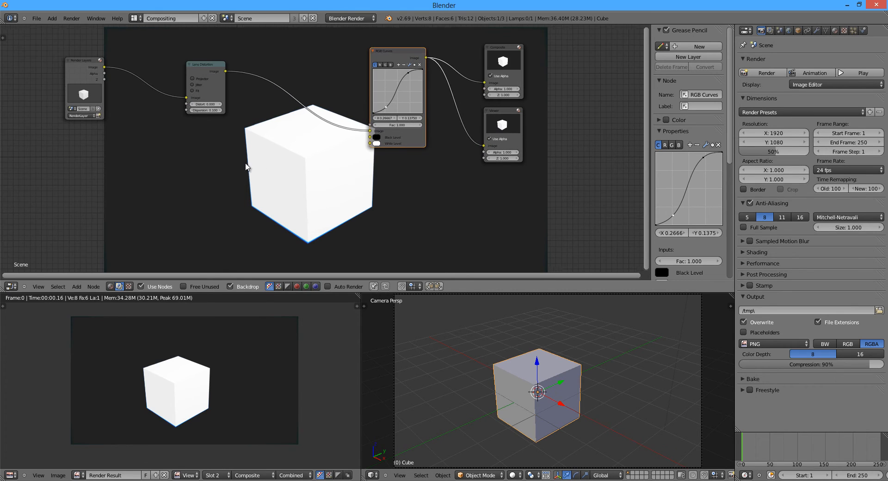
Add a Mix node and insert it on the link between the Lens Distortion and RGB Curves nodes
mouse_move(397, 52)
left_mouse_down()
mouse_move(379, 52)
mouse_move(400, 52)
left_mouse_up()
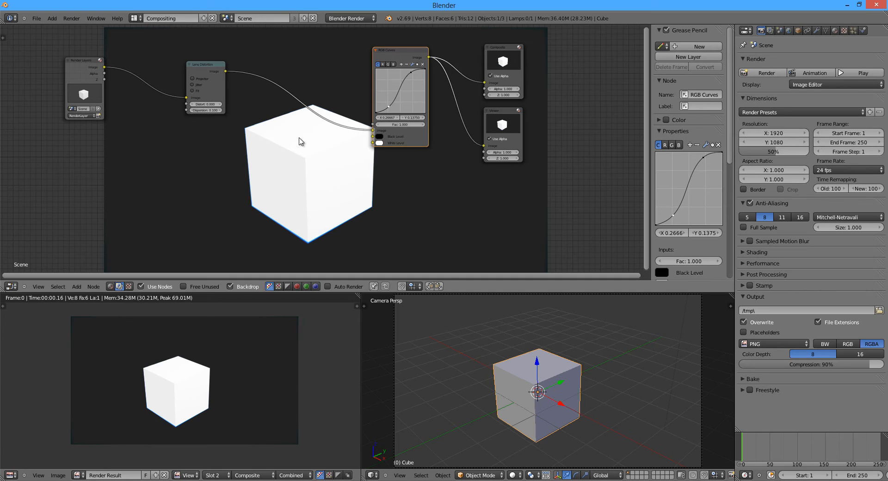
key("shift+a")
mouse_move(291, 144)
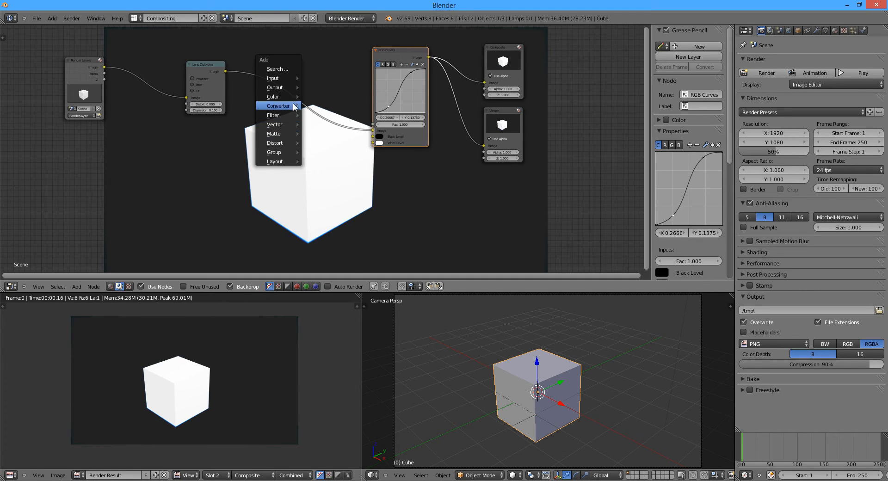
mouse_move(273, 97)
left_click(319, 96)
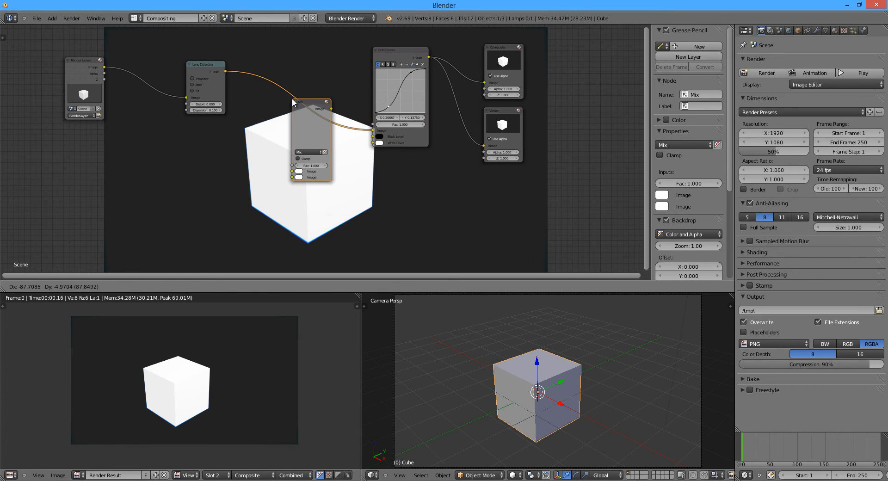
left_click(300, 102)
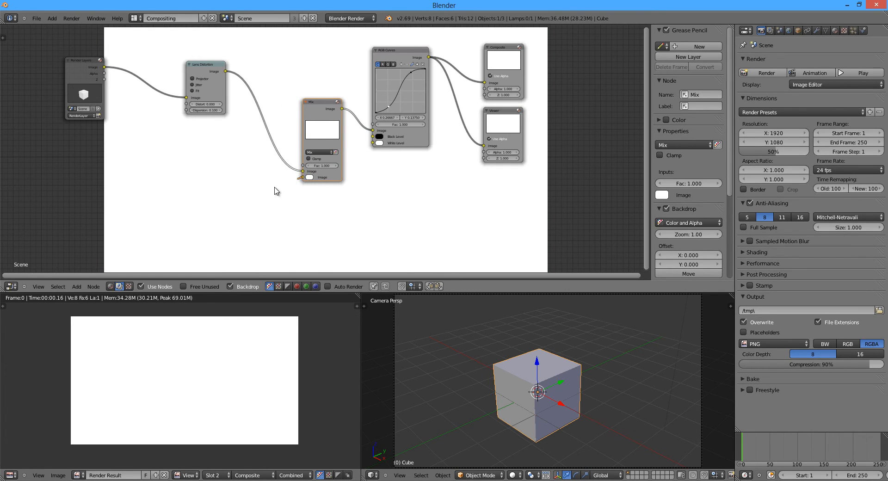
Set the new Mix node's blend type to Multiply
left_click(309, 178)
left_click(324, 149)
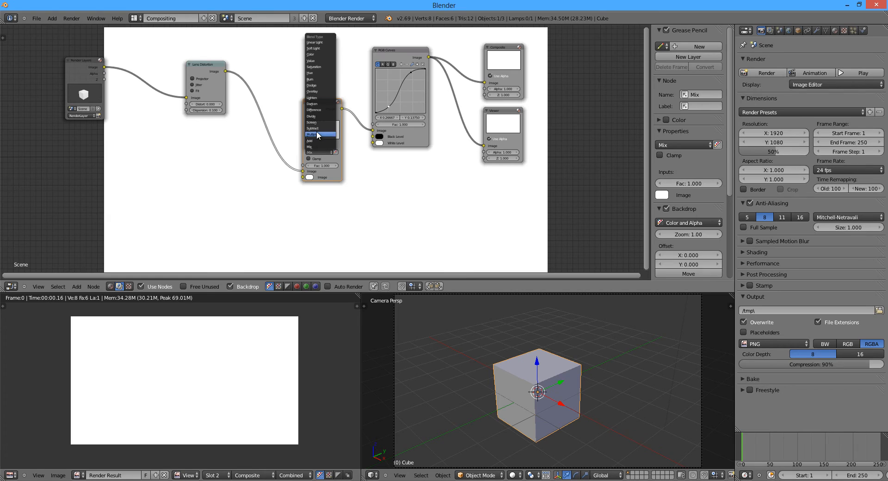
left_click(316, 131)
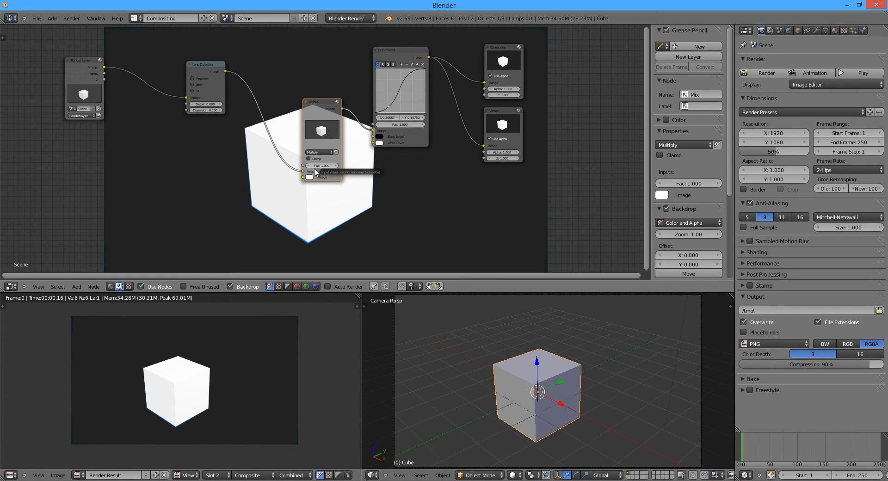
Reduce the backdrop zoom to 0.83 and display the node editor full screen
scroll(314, 171, "down", 1)
scroll(291, 175, "down", 2)
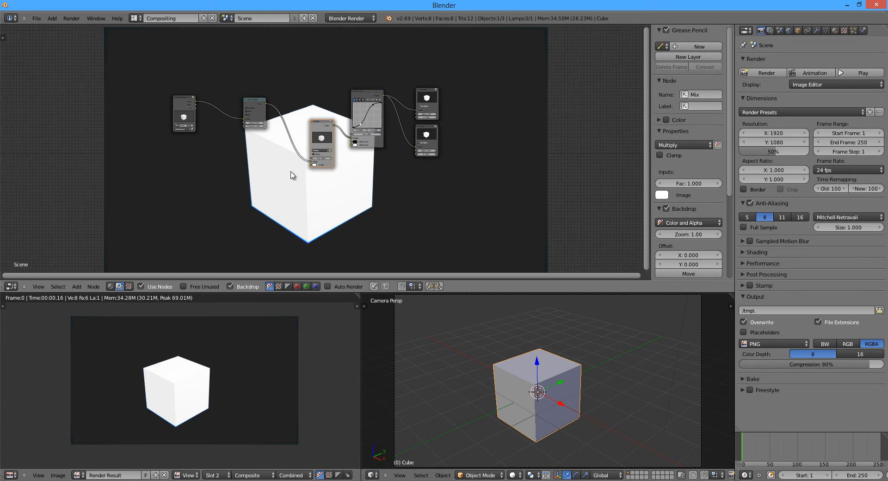
scroll(292, 175, "down", 1)
scroll(331, 187, "up", 4)
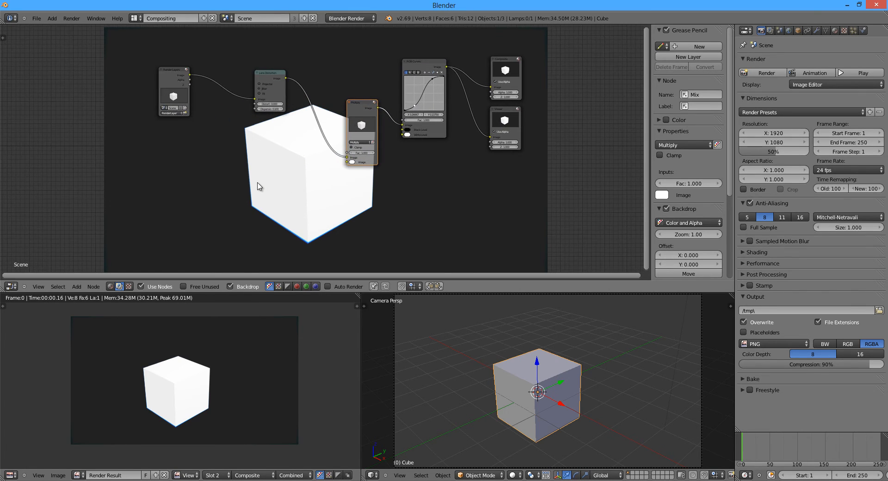
scroll(278, 186, "down", 3)
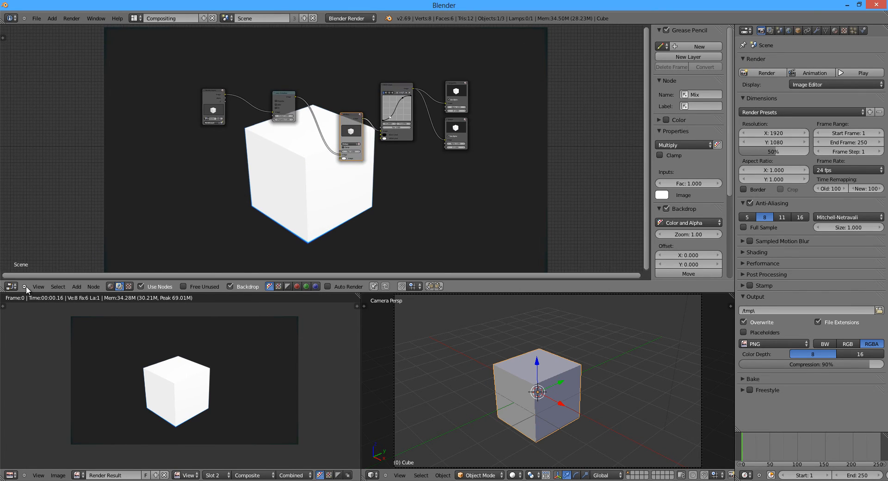
left_click(38, 286)
left_click(108, 195)
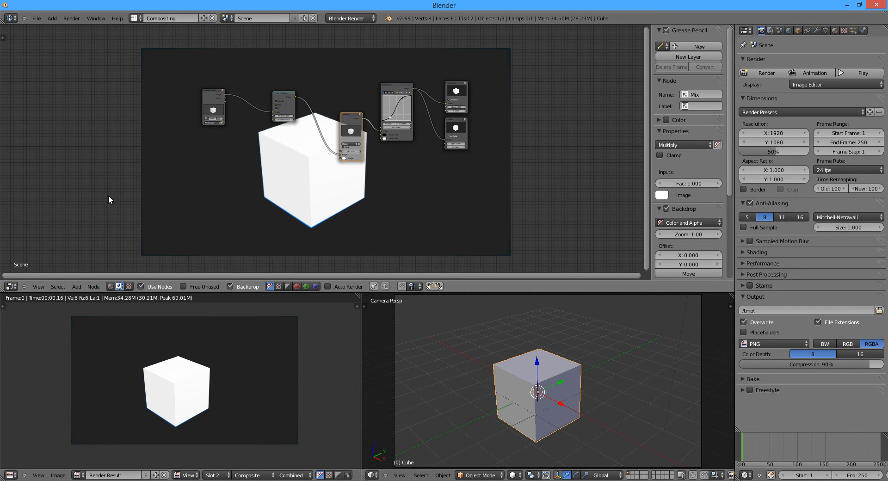
key("shift+space")
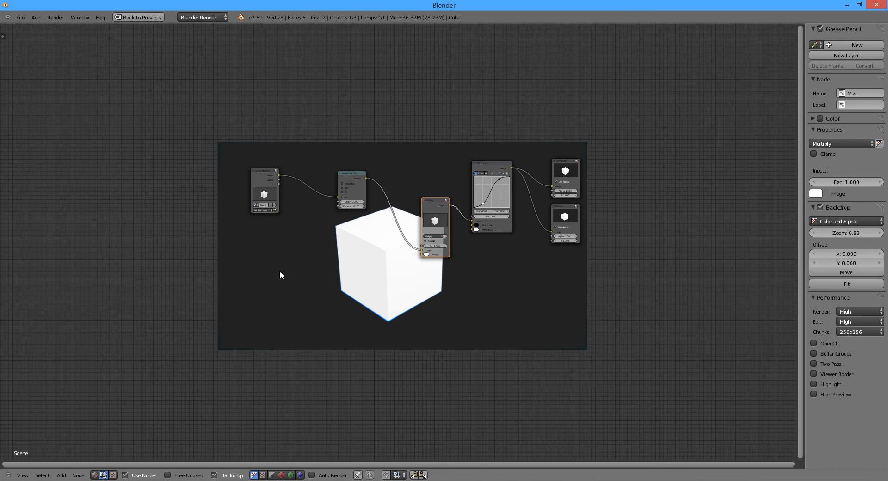
scroll(279, 273, "up", 2)
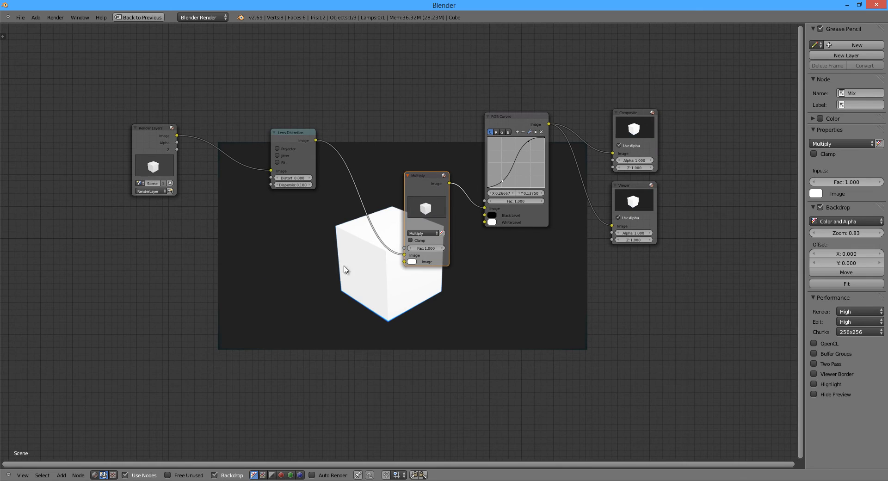
Add an Ellipse Mask matte node and place it in the empty area below the Render Layers node
key("shift+a")
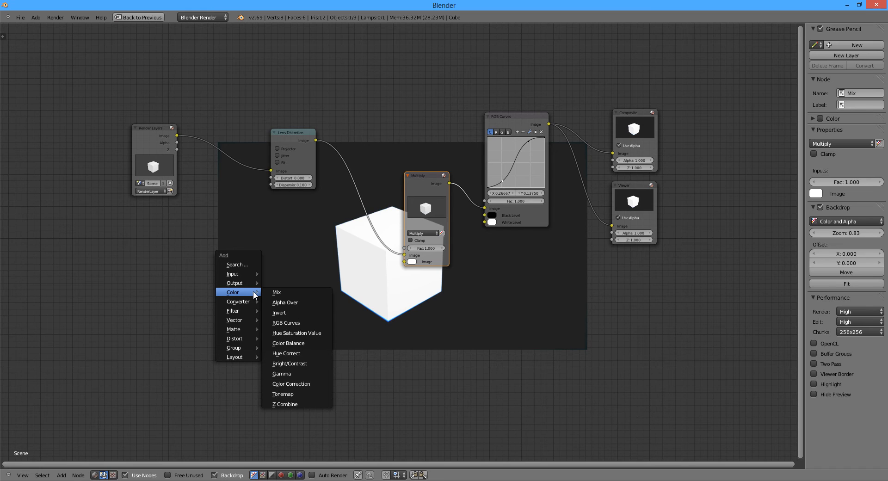
mouse_move(244, 329)
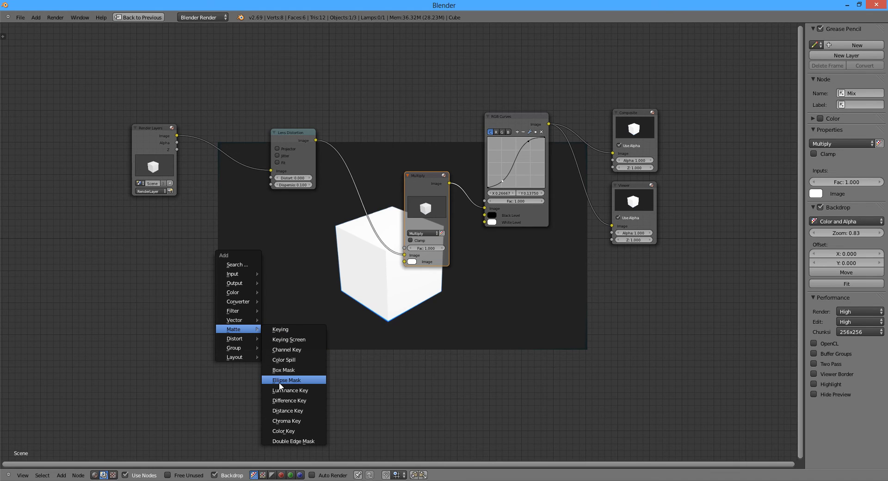
left_click(292, 385)
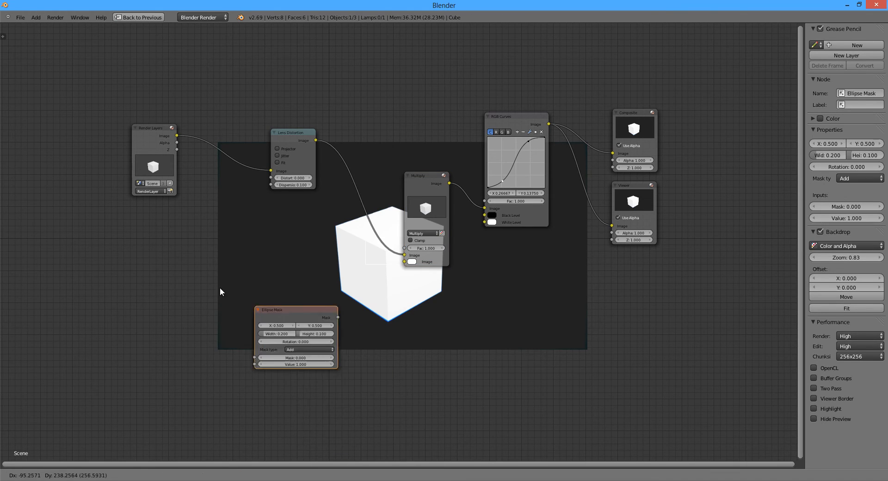
left_click(153, 310)
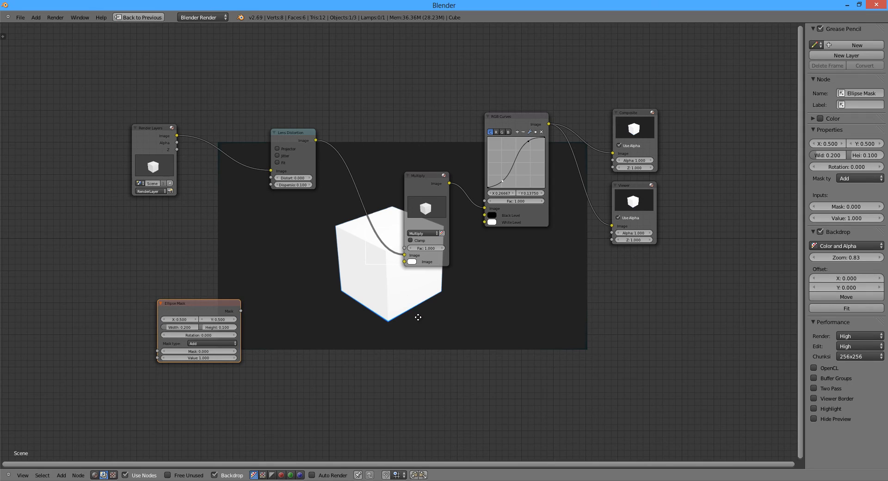
Enlarge the ellipse mask to a Width of 0.982 and a Height of 0.536 so it nearly fills the frame
middle_click_drag(418, 317, 494, 292)
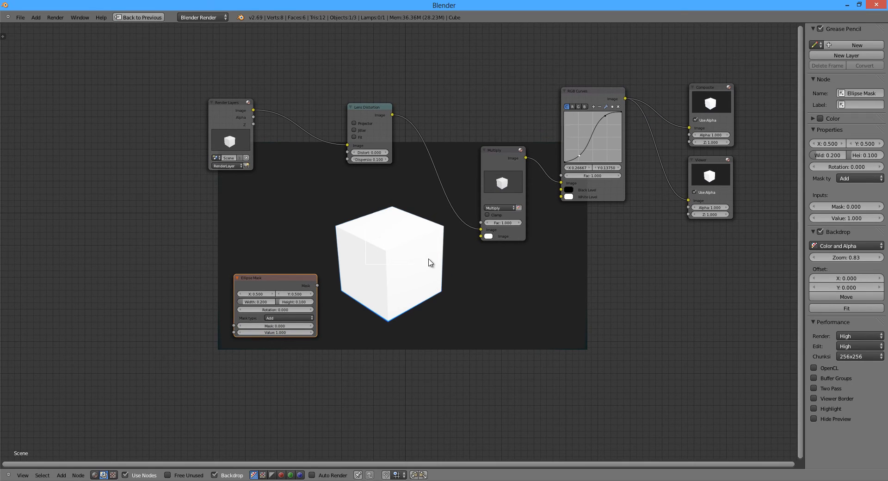
scroll(430, 262, "up", 2)
scroll(418, 266, "down", 1)
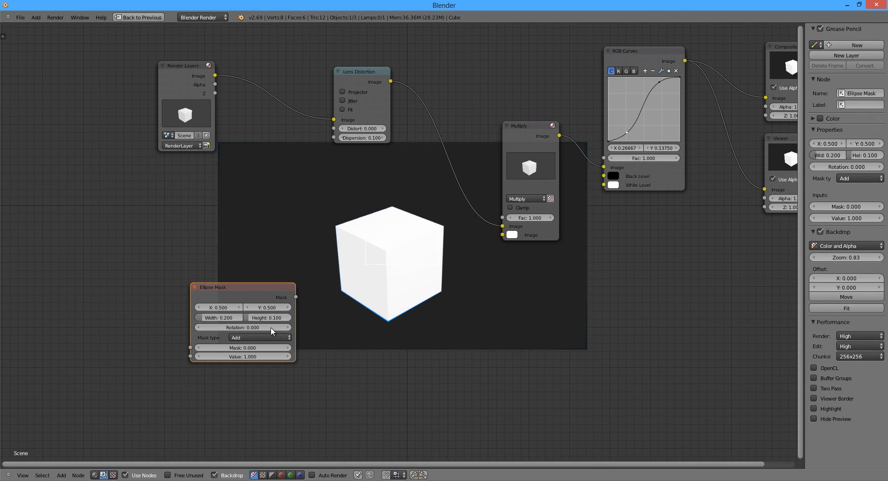
mouse_move(226, 317)
left_mouse_down()
mouse_move(291, 317)
mouse_move(228, 318)
left_mouse_up()
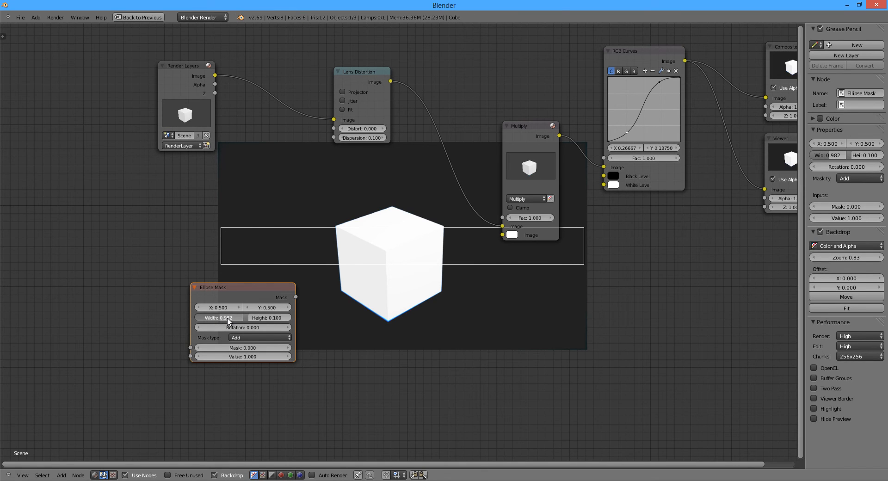
left_click_drag(249, 319, 259, 319)
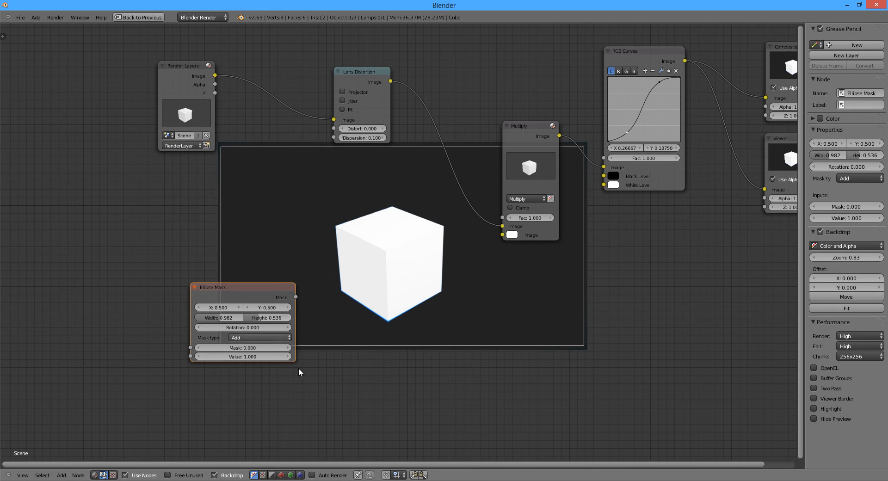
Move the Ellipse Mask node aside and add a Blur filter node between it and the Multiply node
left_click_drag(246, 290, 189, 291)
key("shift+a")
mouse_move(230, 292)
mouse_move(222, 271)
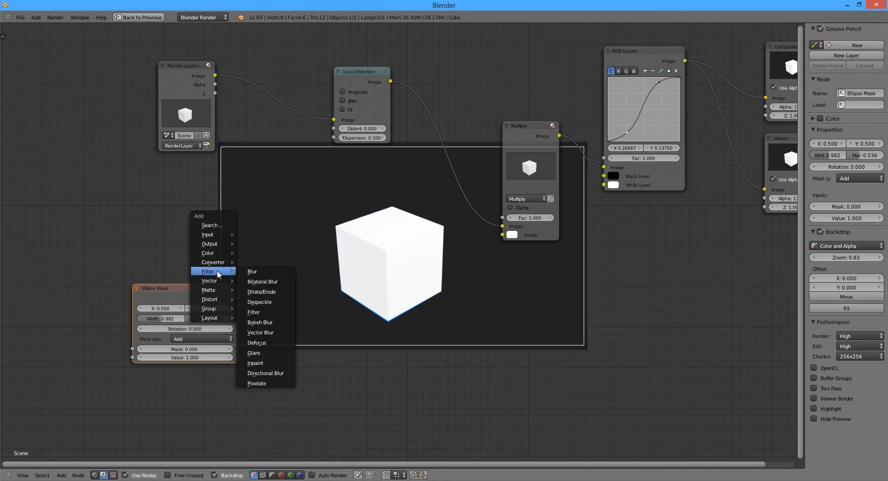
left_click(275, 271)
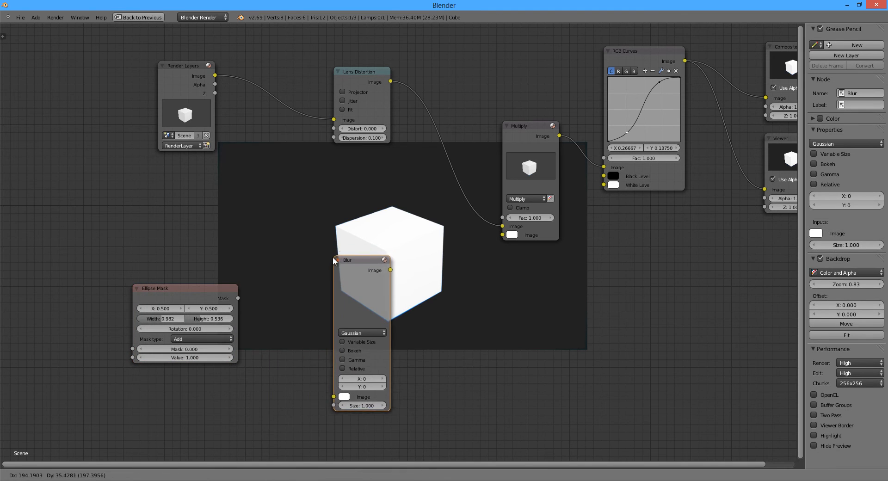
left_click(331, 264)
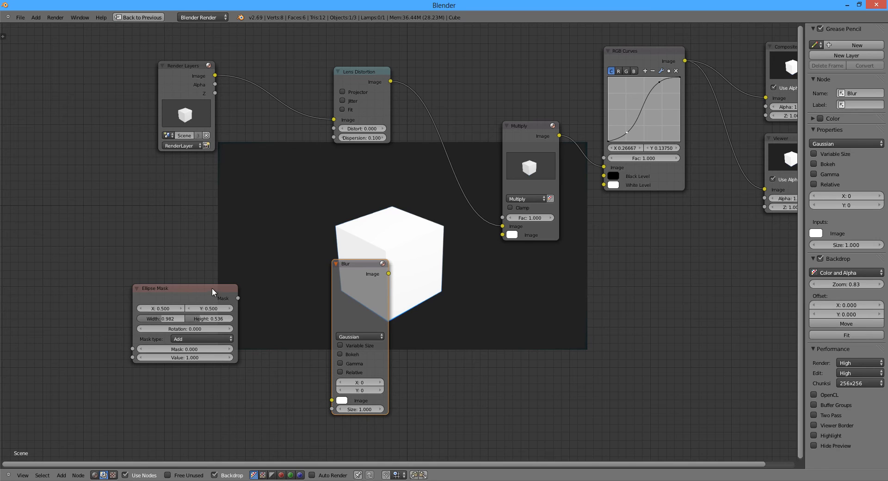
Adjust the spacing of the Ellipse Mask and Blur nodes and connect the Mask output to the Blur node's Image input
left_click_drag(213, 289, 193, 296)
left_click_drag(359, 261, 361, 257)
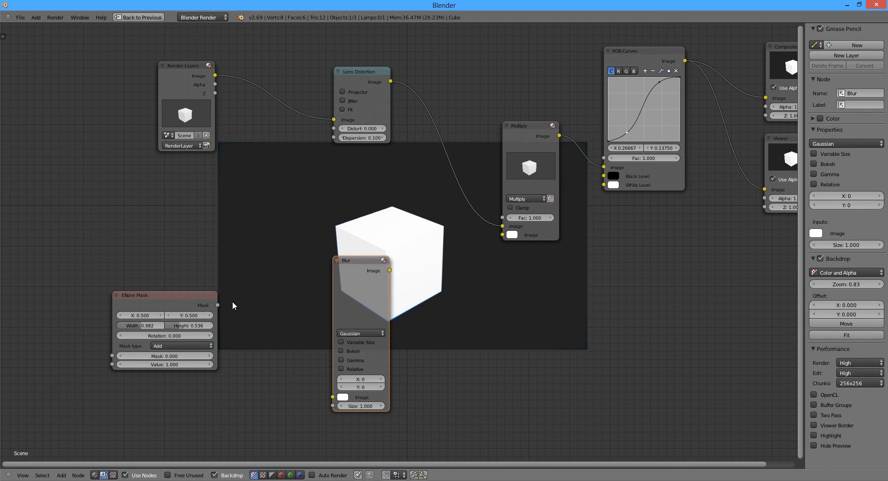
left_click(193, 298)
left_click_drag(217, 305, 331, 401)
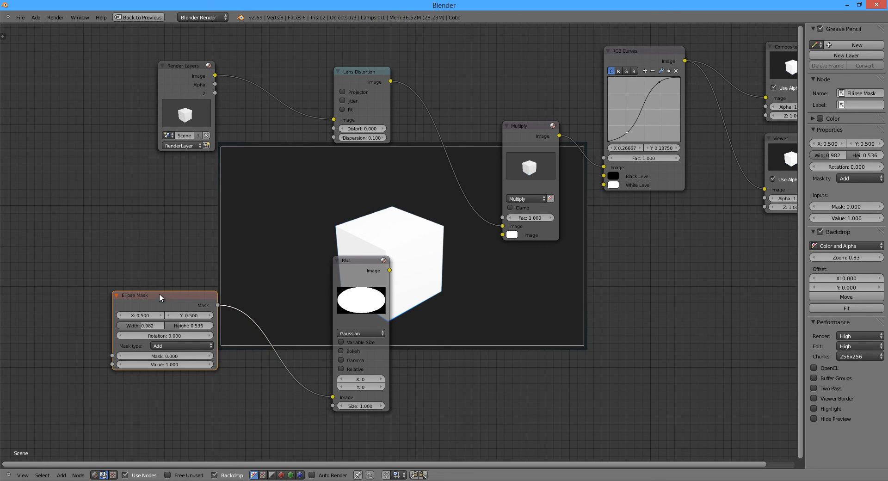
left_click_drag(169, 293, 178, 296)
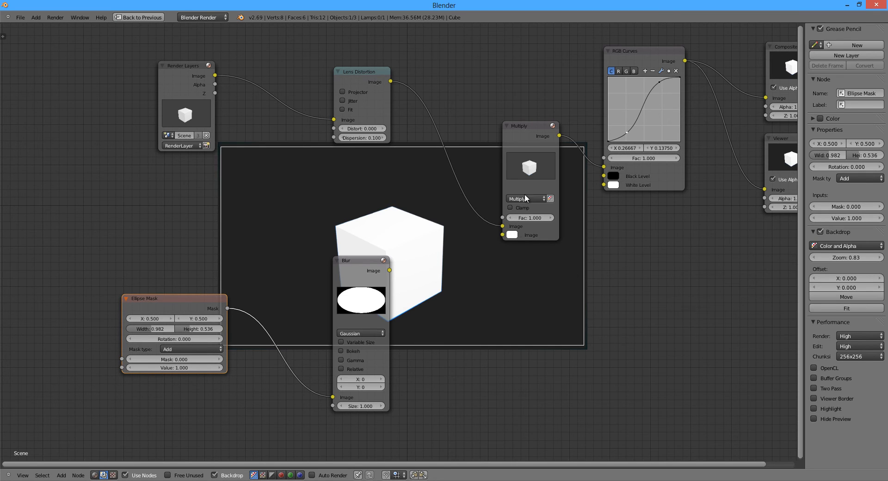
Connect the Blur node's Image output to the second Image input of the Multiply node
left_click(525, 126)
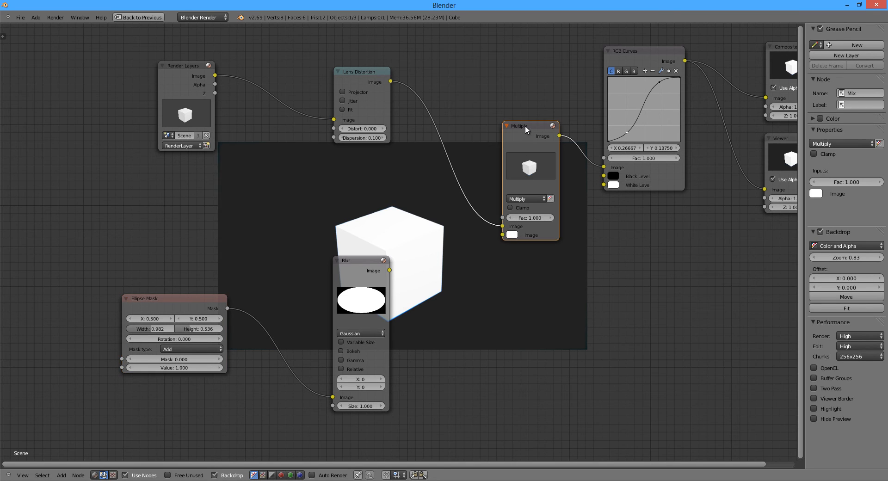
left_click(377, 269)
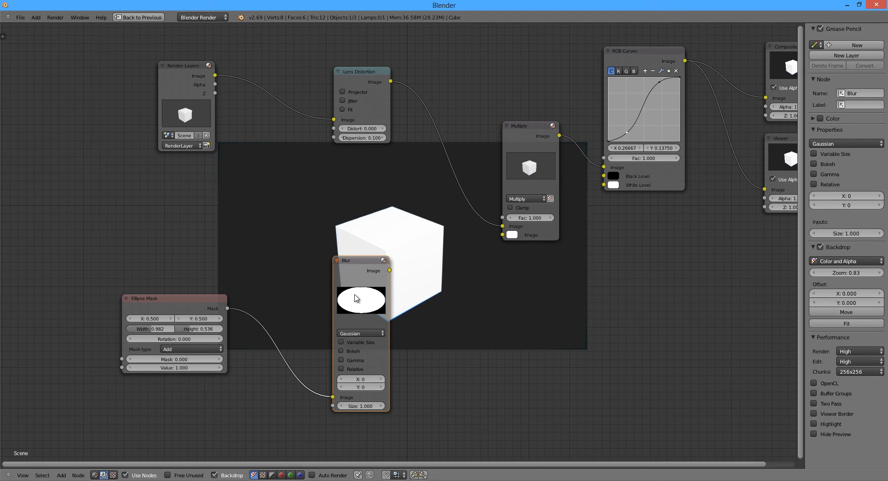
left_click(191, 299)
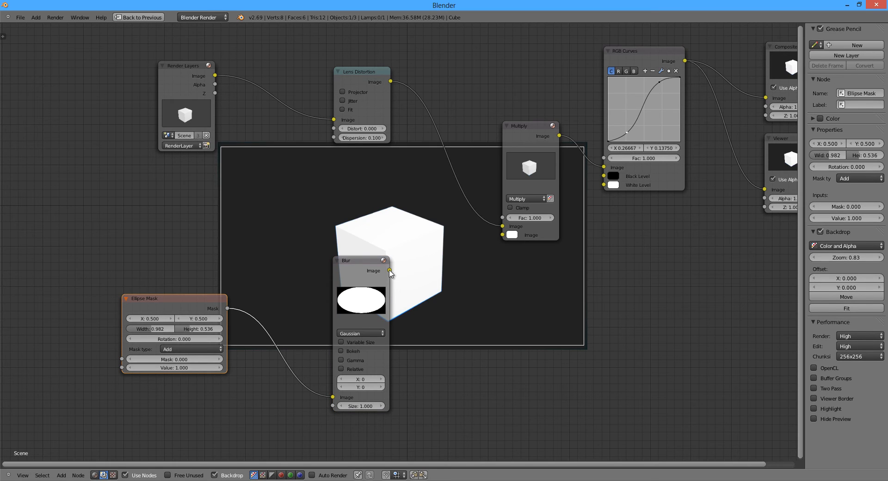
left_click_drag(389, 270, 503, 236)
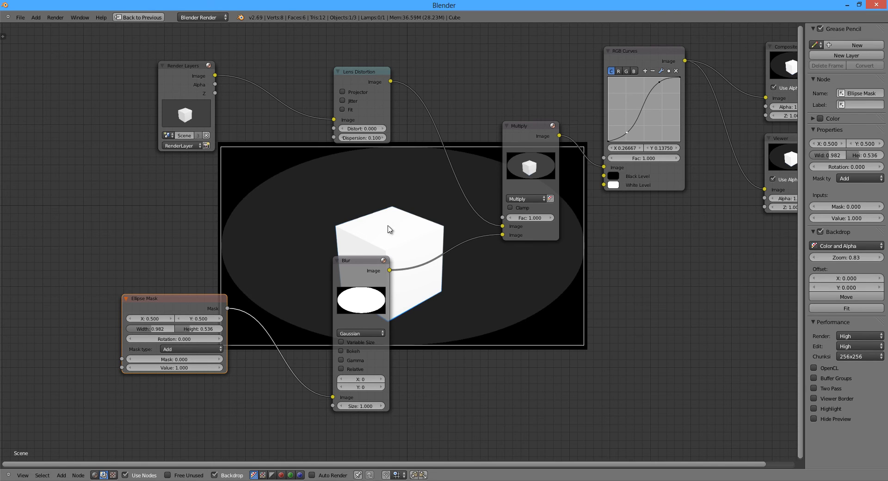
Set the Blur node's filter type to Fast Gaussian and enable its Relative option
left_click(360, 266)
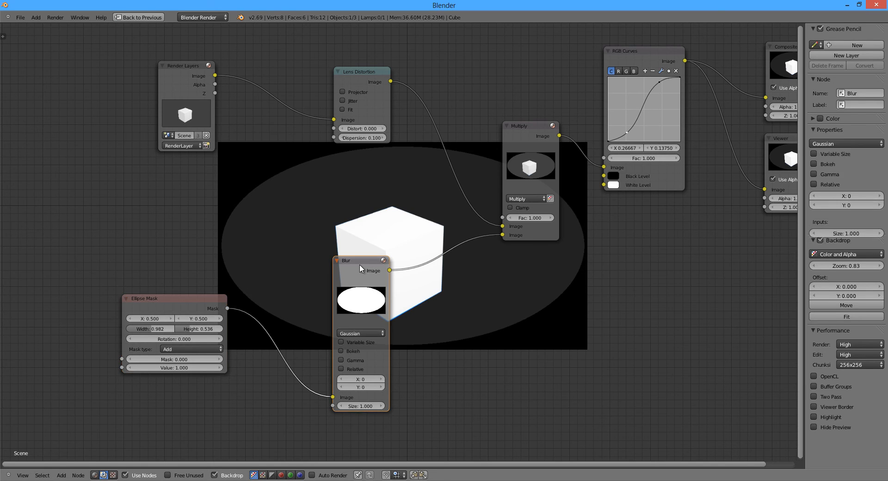
left_click(355, 333)
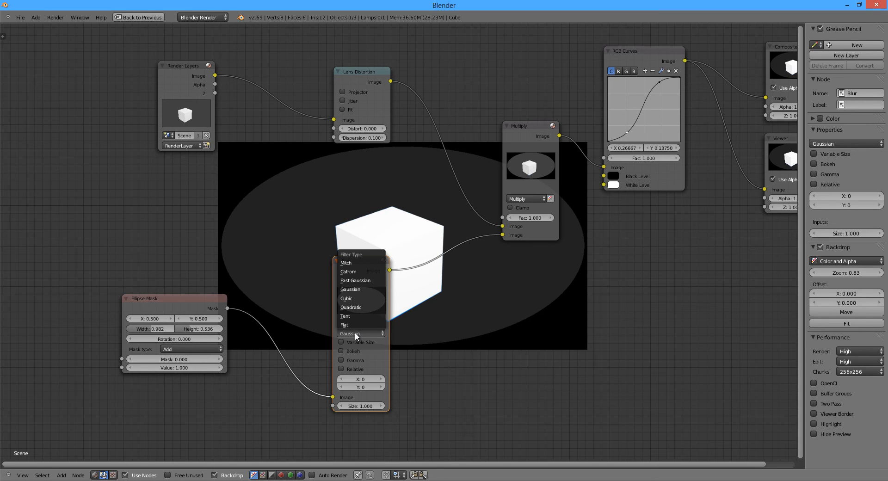
left_click(365, 280)
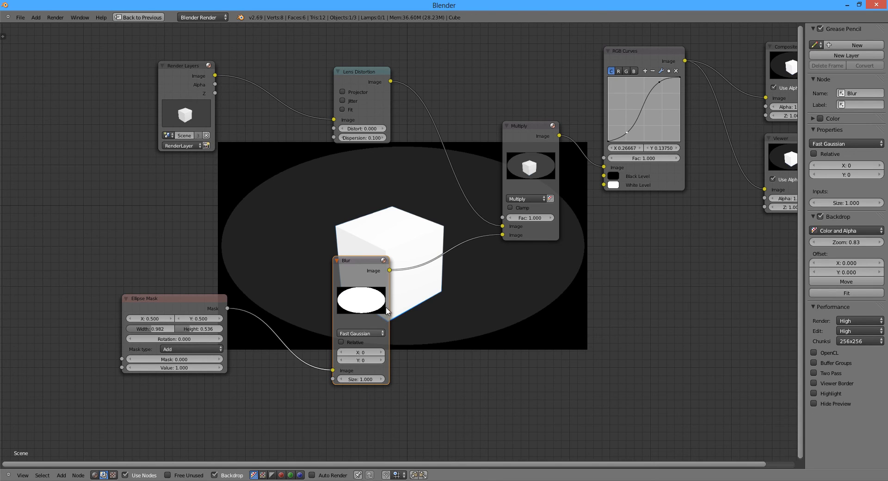
left_click(341, 342)
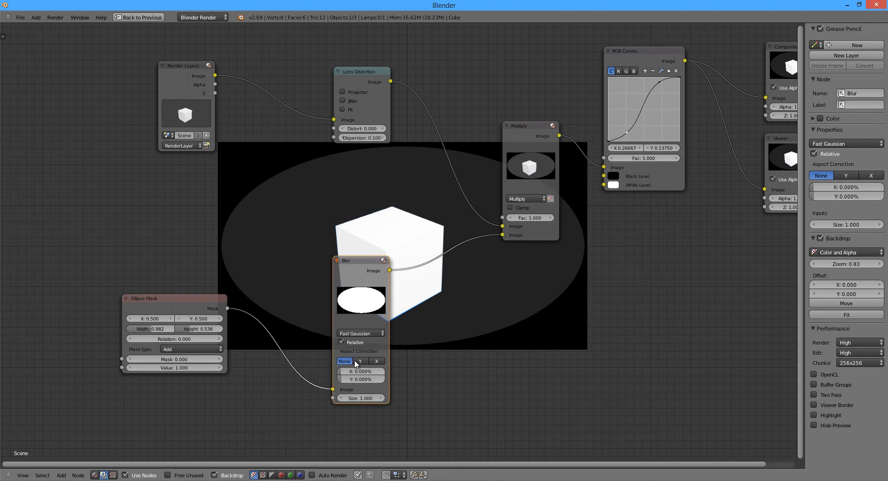
Check the Blur node's filter types, nudge the node slightly, and toggle its Relative option off and back on
left_click(359, 334)
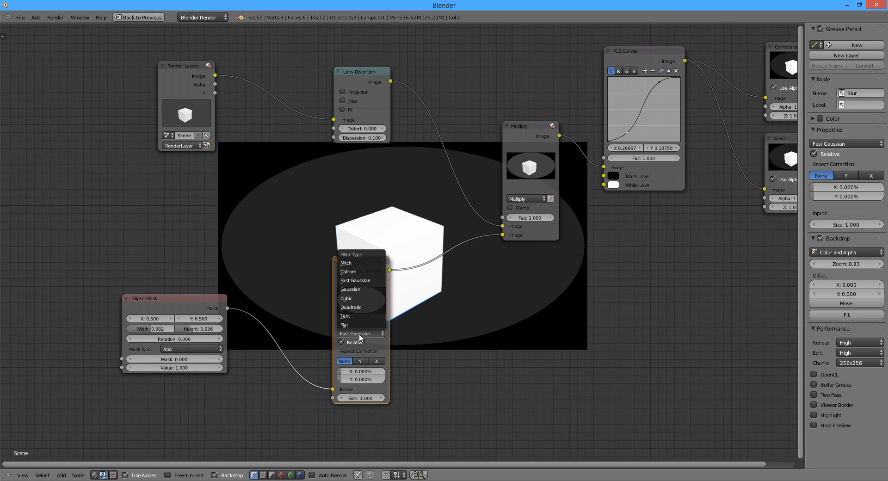
left_click(361, 340)
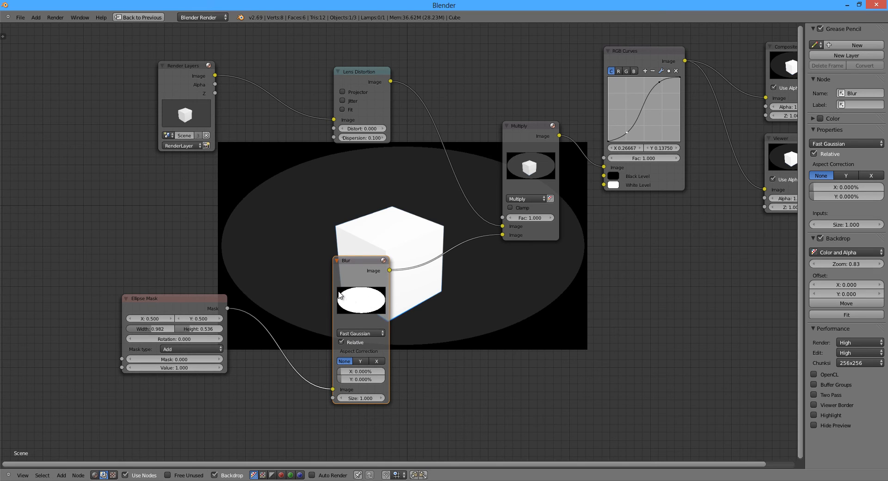
left_click_drag(352, 261, 344, 261)
left_click(351, 332)
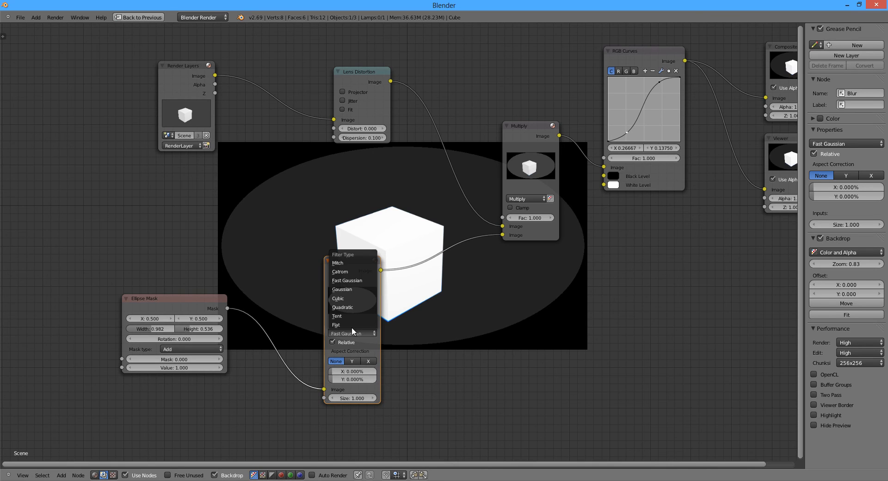
key("Escape")
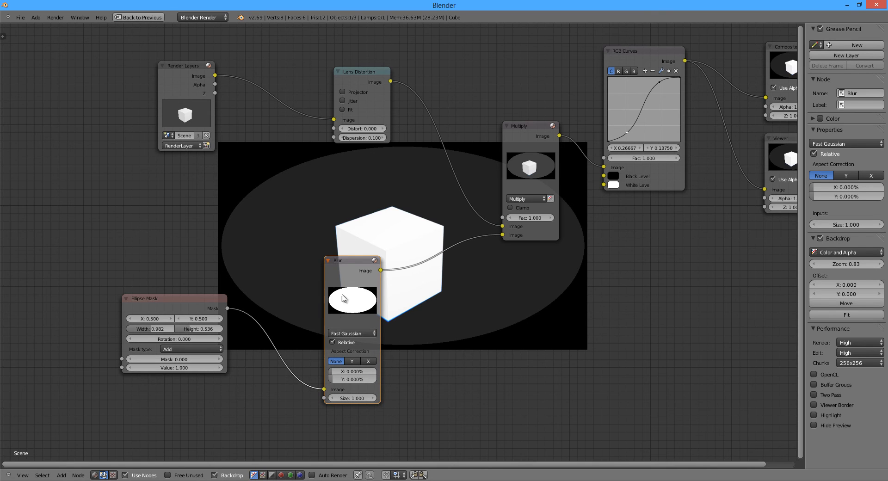
left_click(332, 342)
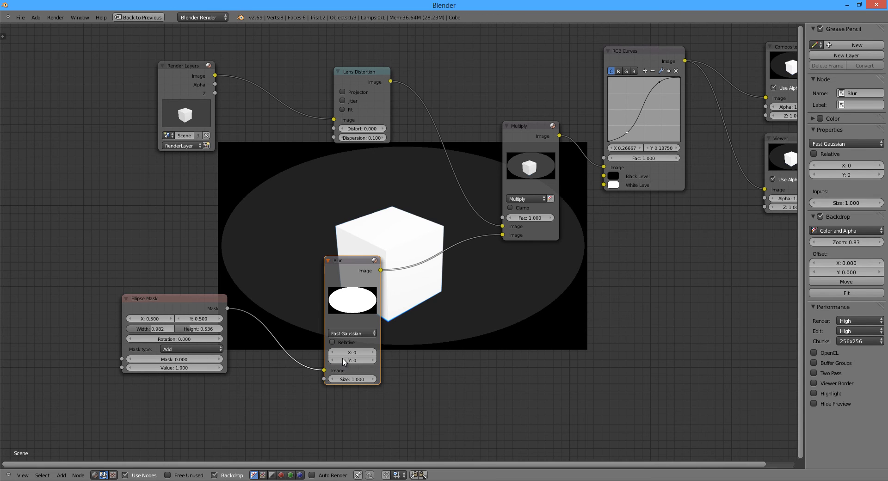
left_click(332, 342)
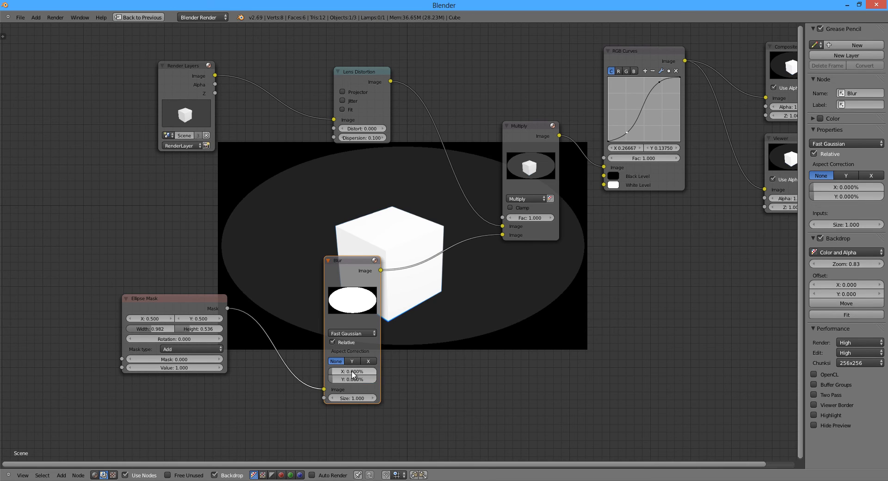
Try different X blur amounts on the ellipse mask and set the Blur node's X and Y to 15%
left_click_drag(345, 374, 495, 374)
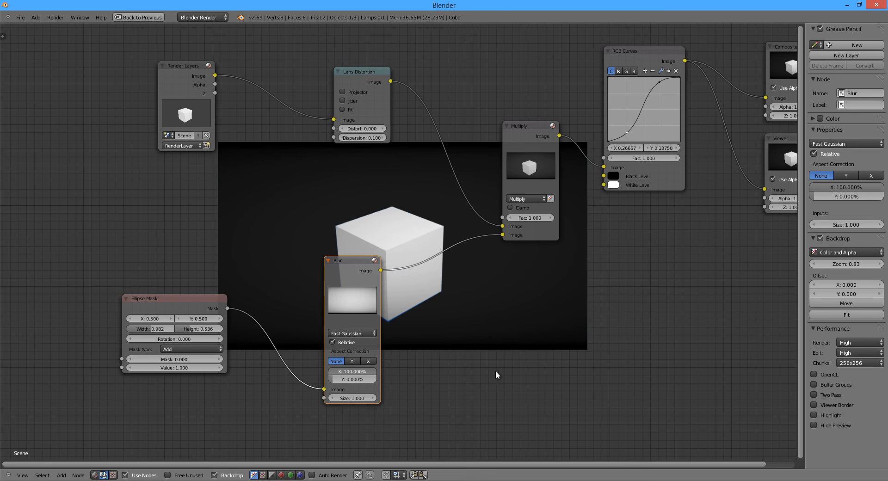
left_click_drag(369, 375, 342, 374)
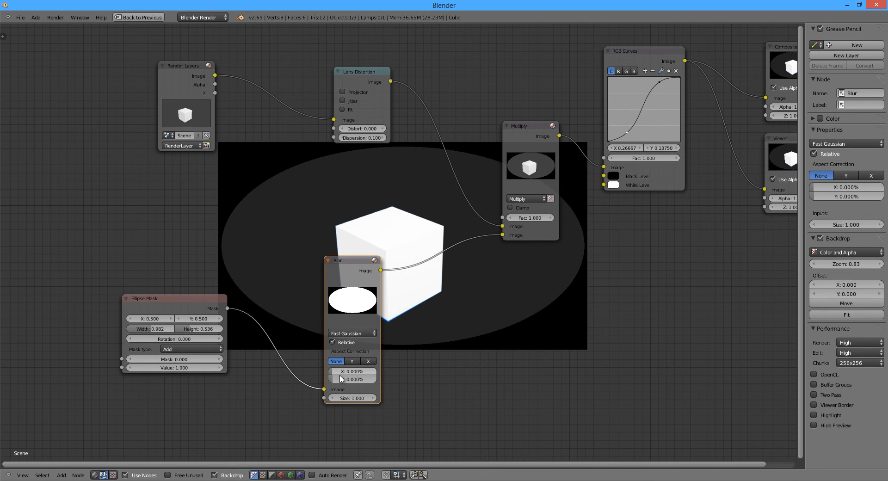
left_click_drag(341, 374, 344, 374)
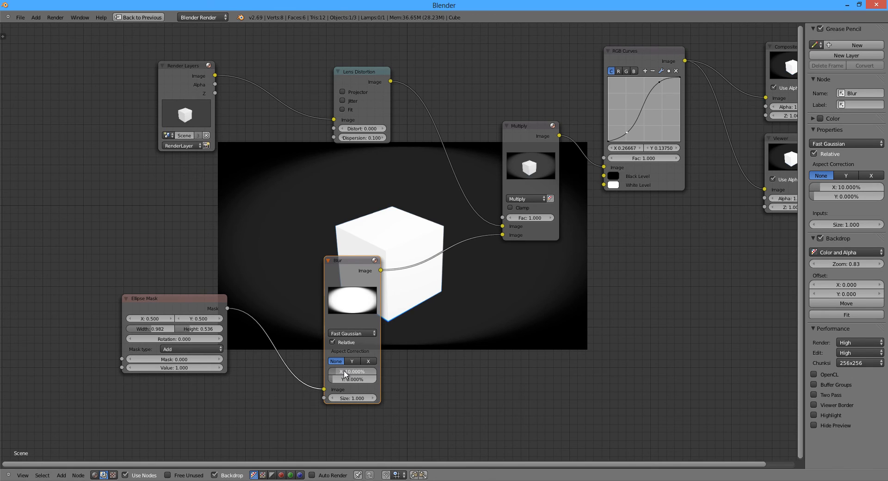
left_click(344, 374)
key("Return")
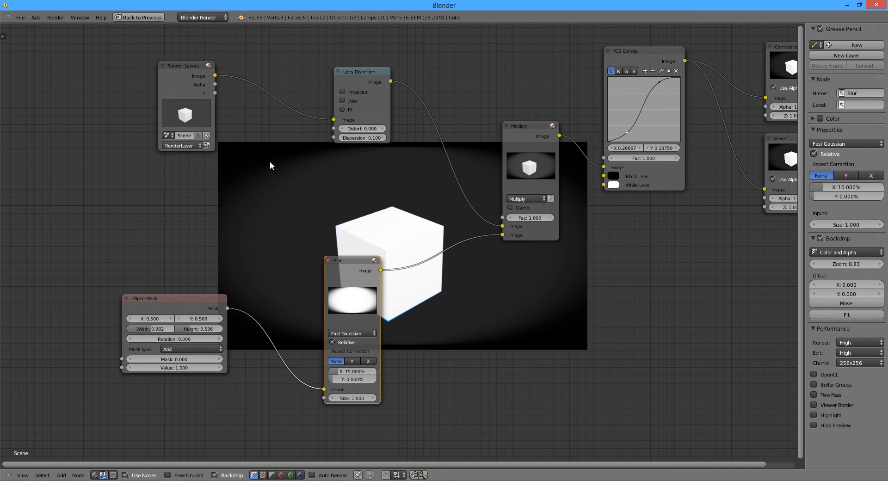
left_click(350, 379)
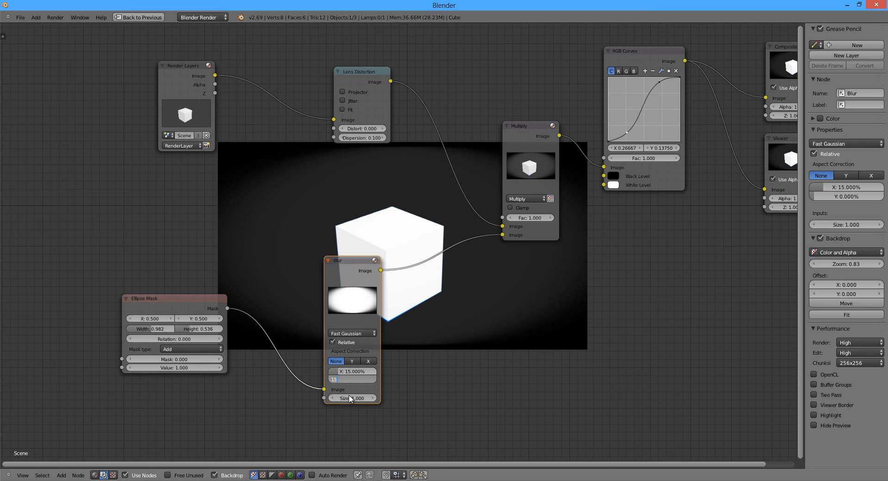
key("Return")
Move the Blur node below the cube and the Ellipse Mask node outside the backdrop's lower corner
key("Home")
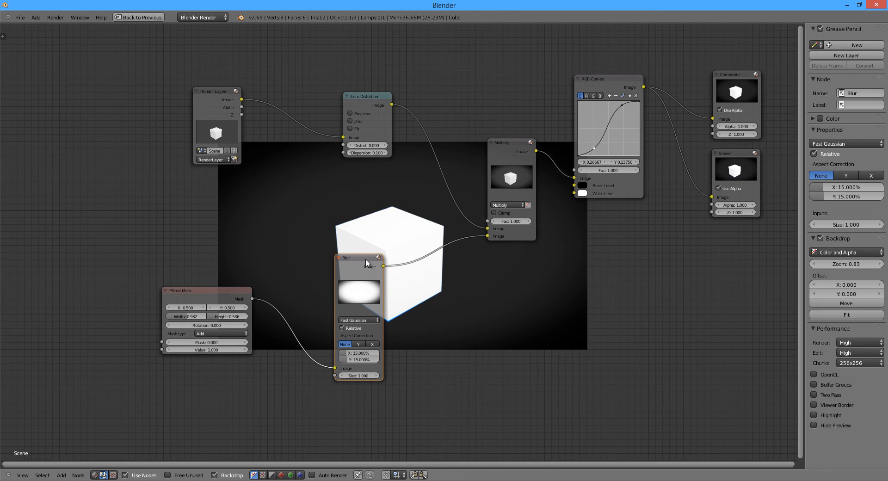
left_click_drag(365, 259, 420, 333)
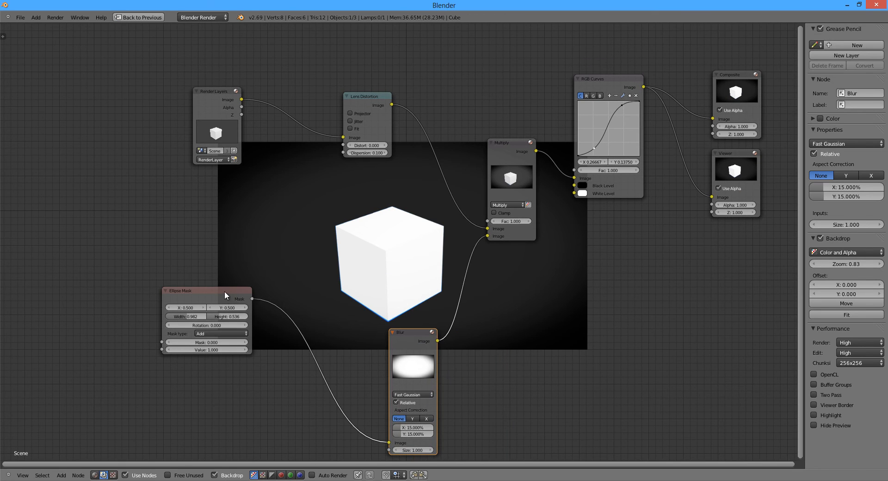
left_click_drag(225, 295, 157, 354)
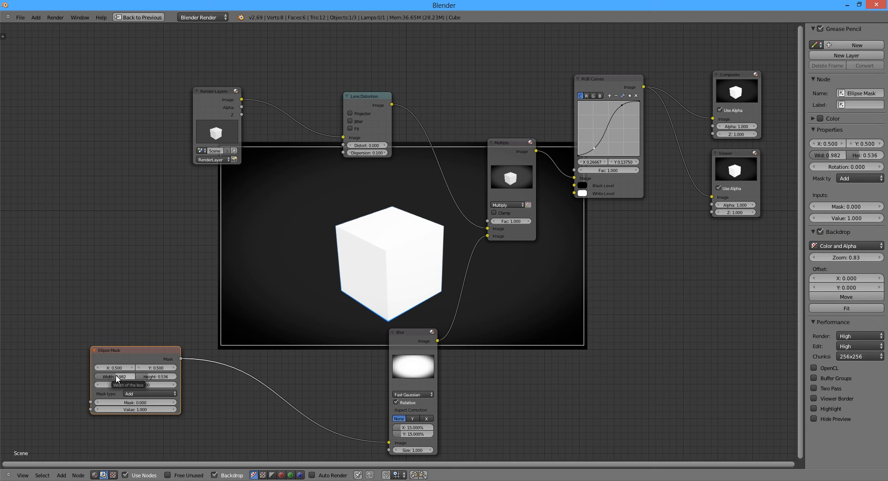
Set the ellipse mask's Width to 1.000 and Height to 0.591 and move its node closer to the Blur node
left_click_drag(116, 376, 117, 377)
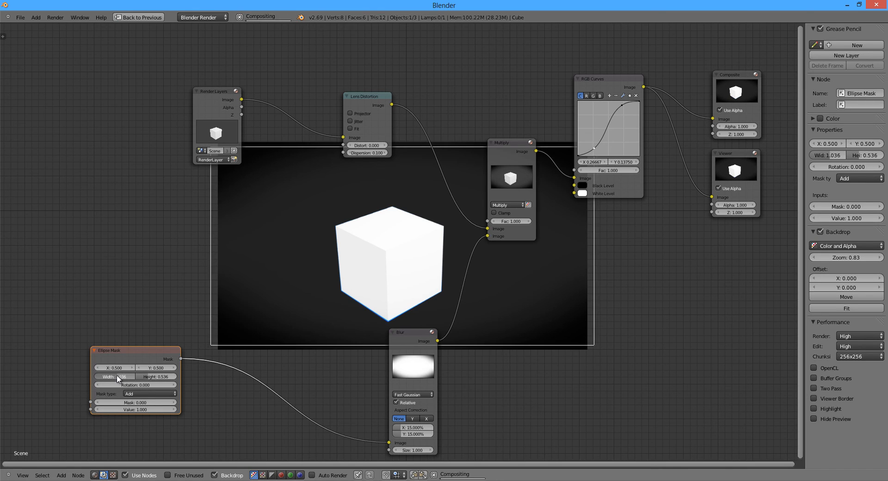
left_click_drag(138, 377, 145, 376)
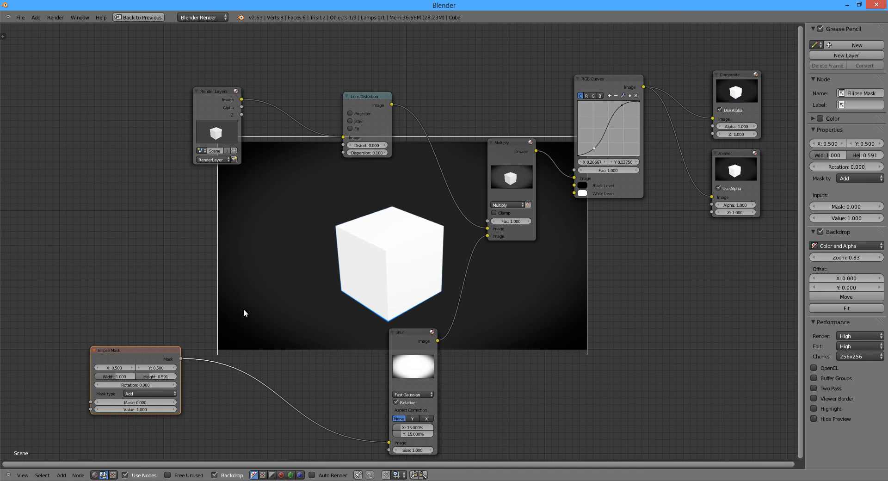
left_click_drag(168, 348, 223, 327)
Move the Composite and Viewer nodes together outside the backdrop, leaving the Ellipse Mask node out of the selection
scroll(224, 327, "down", 3)
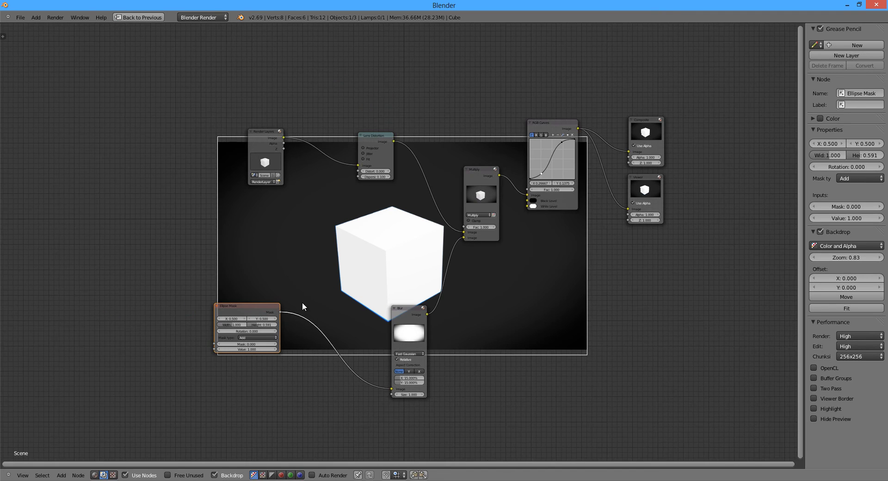
middle_click_drag(320, 325, 247, 376)
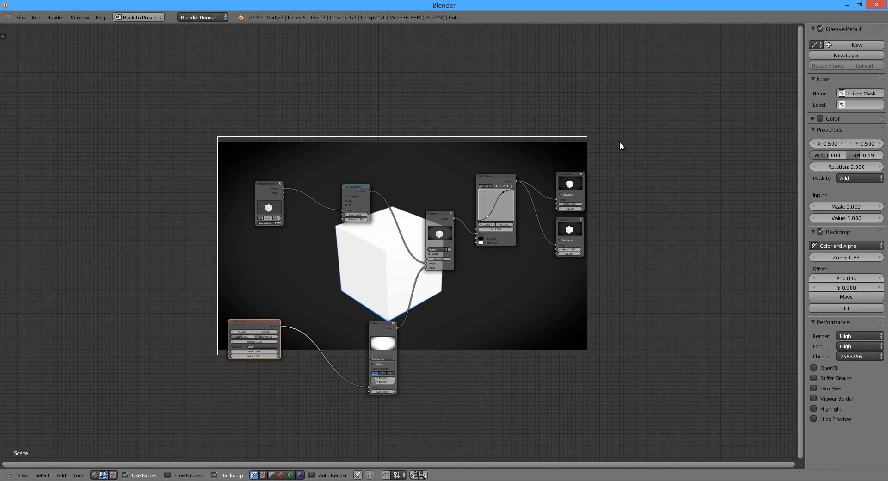
key("b")
left_click_drag(623, 127, 548, 258)
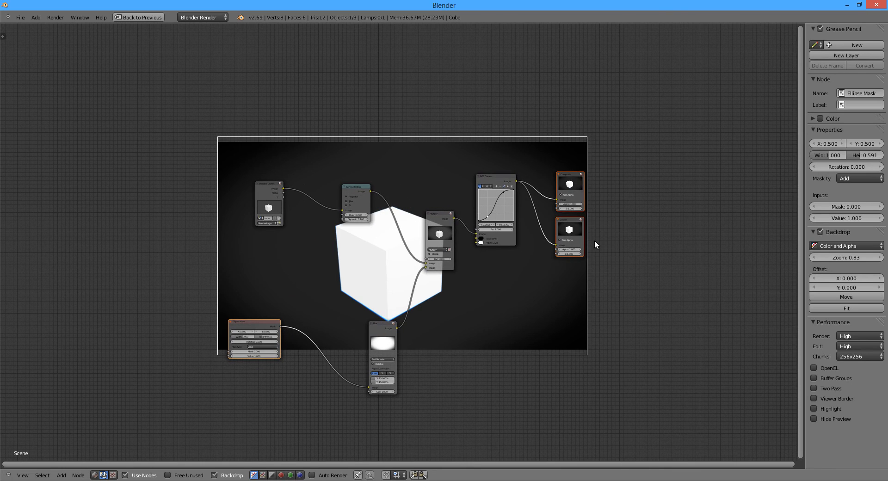
key("g")
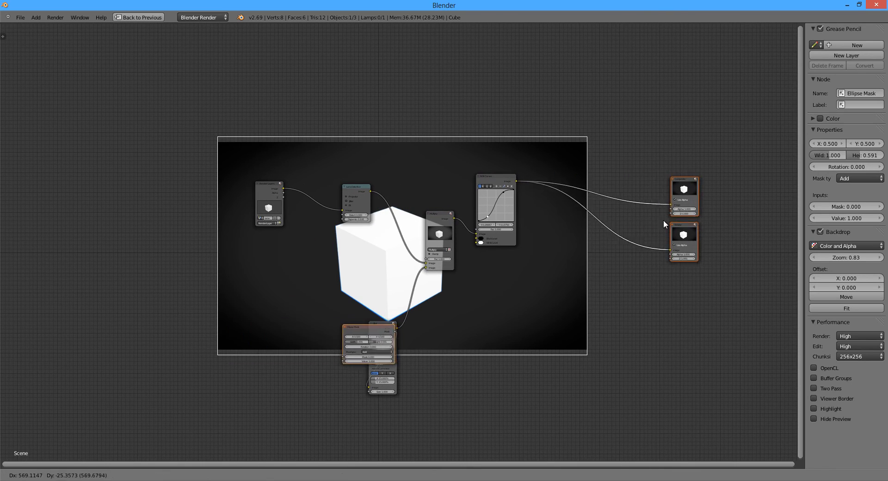
key("Escape")
key("b")
middle_click_drag(275, 304, 248, 363)
key("g")
left_click(639, 214)
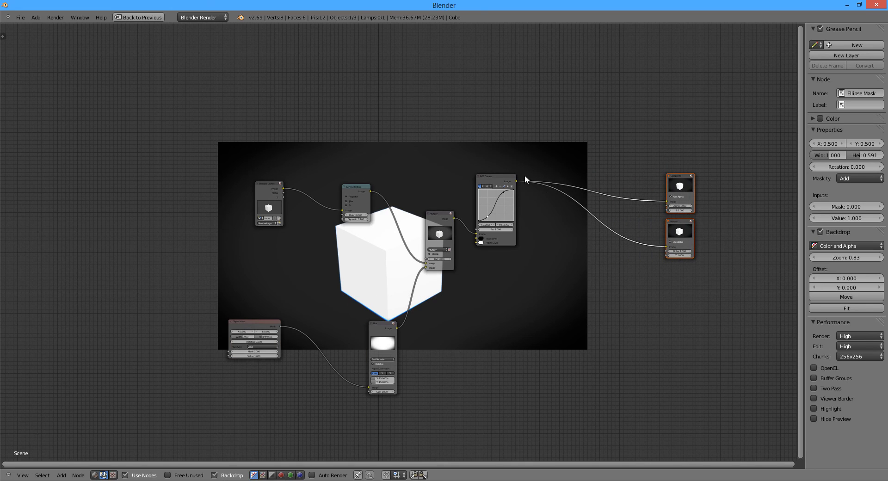
Move the RGB Curves node away from the Multiply node to make room for more nodes between them
key("b")
left_click_drag(515, 167, 488, 259)
key("g")
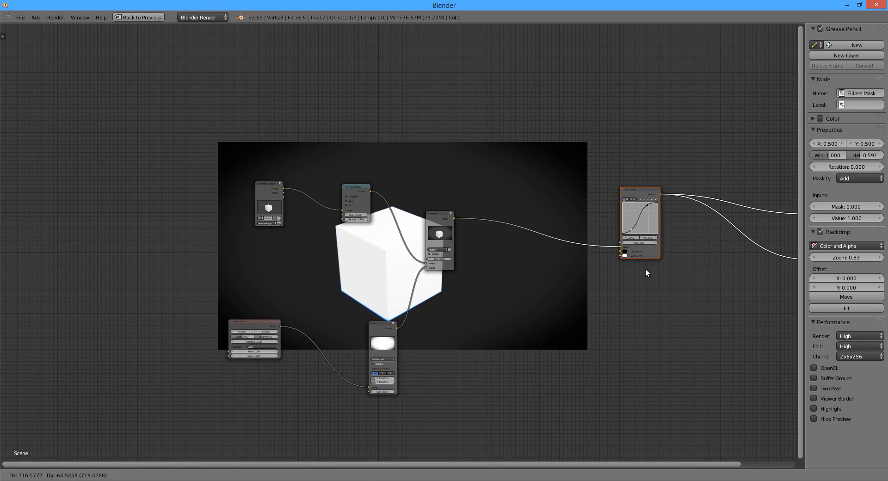
left_click(637, 272)
Select the Composite and Viewer nodes together and bring them closer to the RGB Curves node
scroll(659, 237, "down", 2)
left_click_drag(708, 195, 639, 314)
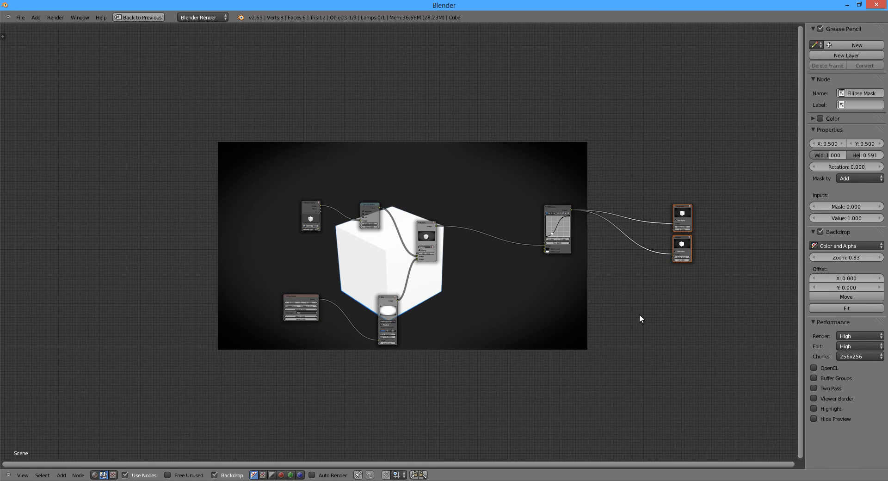
key("g")
left_click(568, 295)
Move the Blur node up beside the Ellipse Mask node and fine-tune its position
scroll(514, 271, "up", 3)
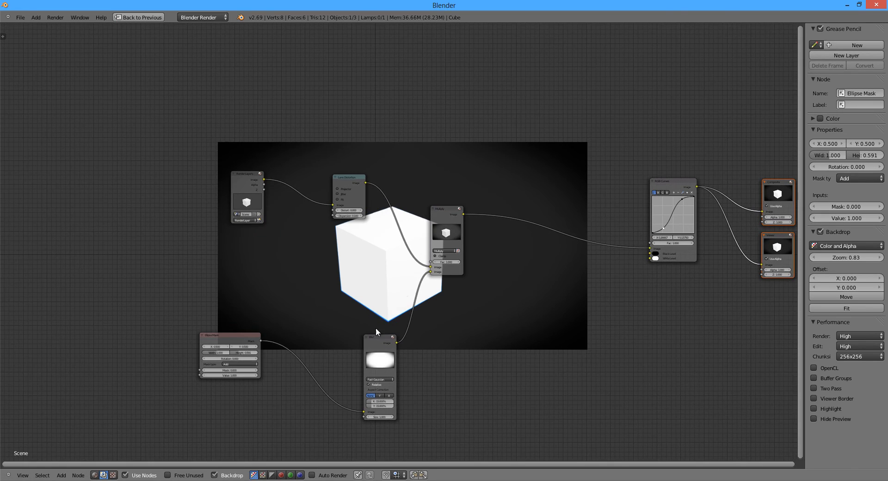
left_click(371, 333)
key("g")
left_click(307, 318)
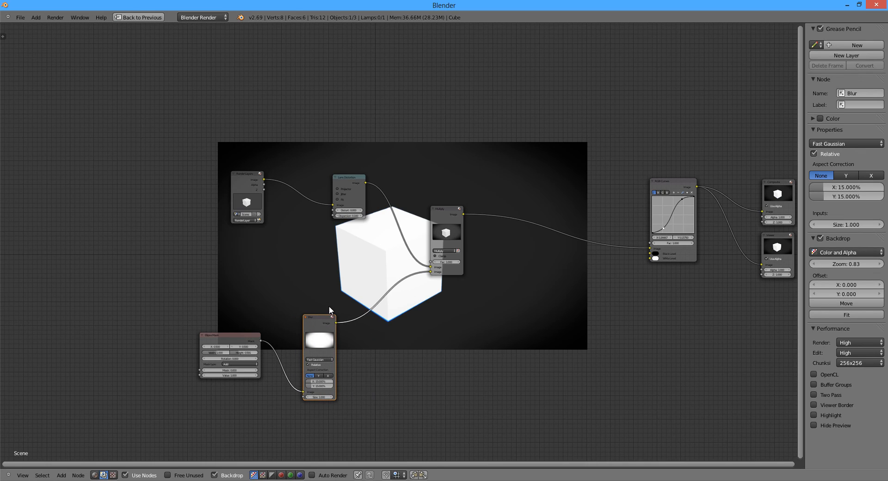
key("b")
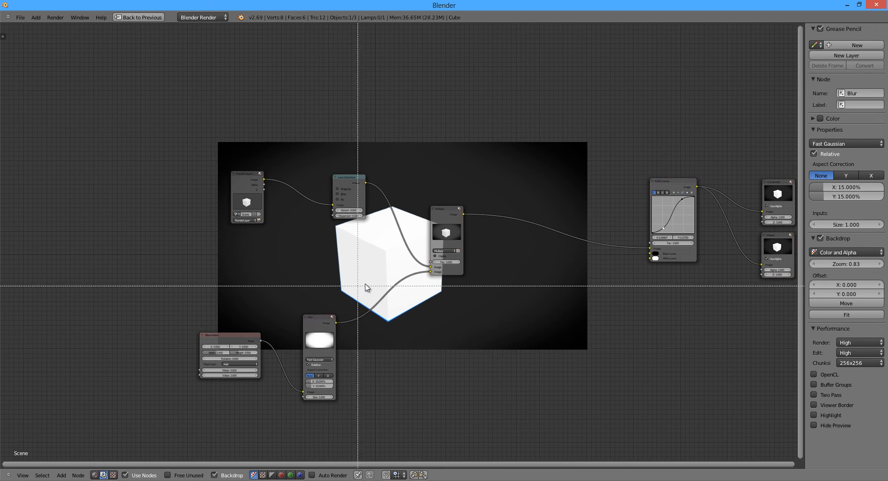
left_click_drag(365, 284, 98, 423)
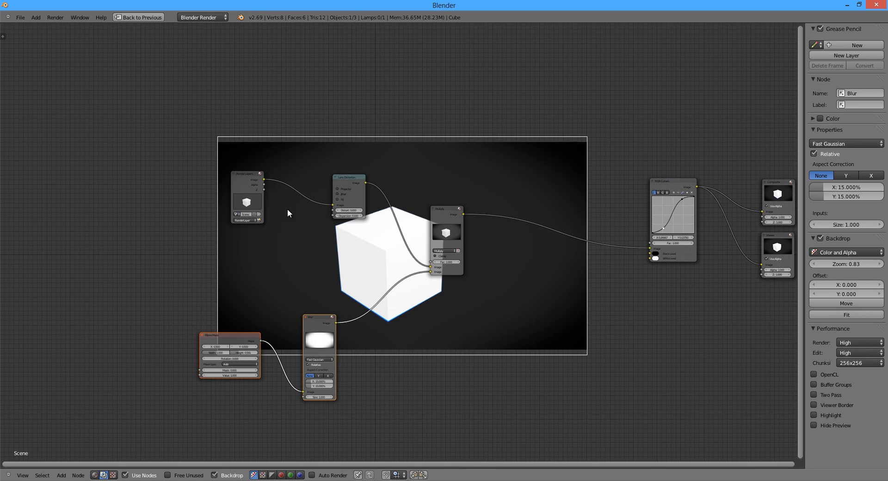
left_click(321, 318)
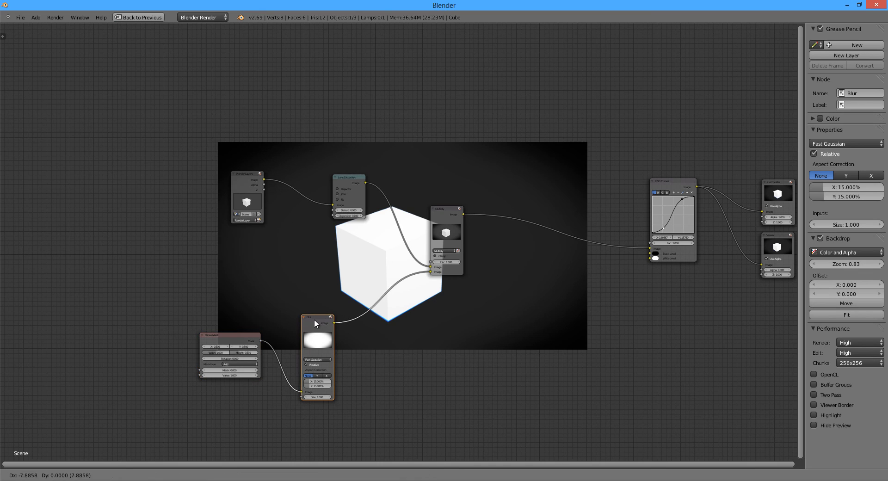
left_click_drag(314, 319, 320, 323)
Adjust the RGB Curves node's position in front of the Composite and Viewer nodes
scroll(514, 280, "up", 2)
middle_click_drag(595, 256, 440, 257)
left_click(581, 183)
left_click_drag(562, 173, 575, 185)
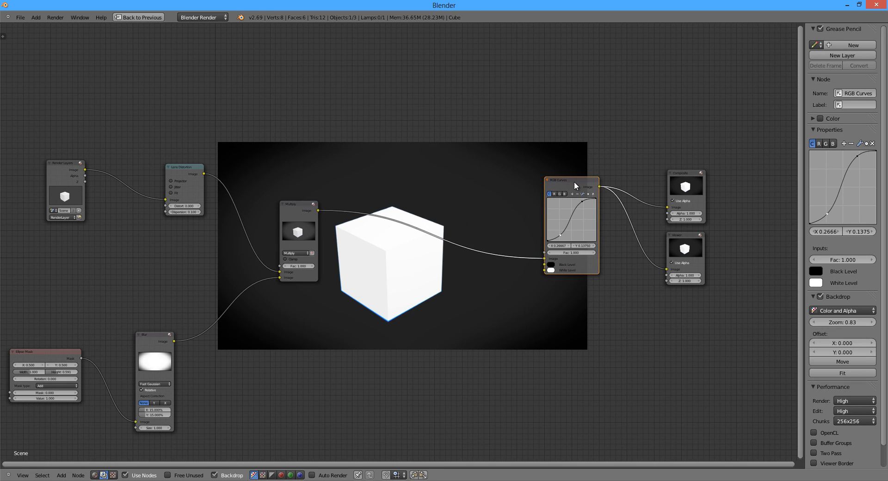
left_click_drag(576, 182, 577, 182)
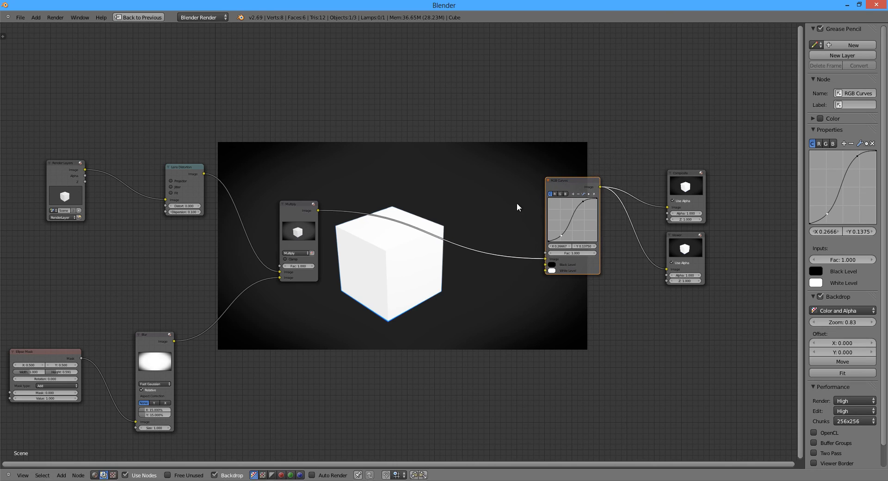
Add a Color Balance node on the link between the Multiply node and the RGB Curves node
key("shift+a")
mouse_move(455, 237)
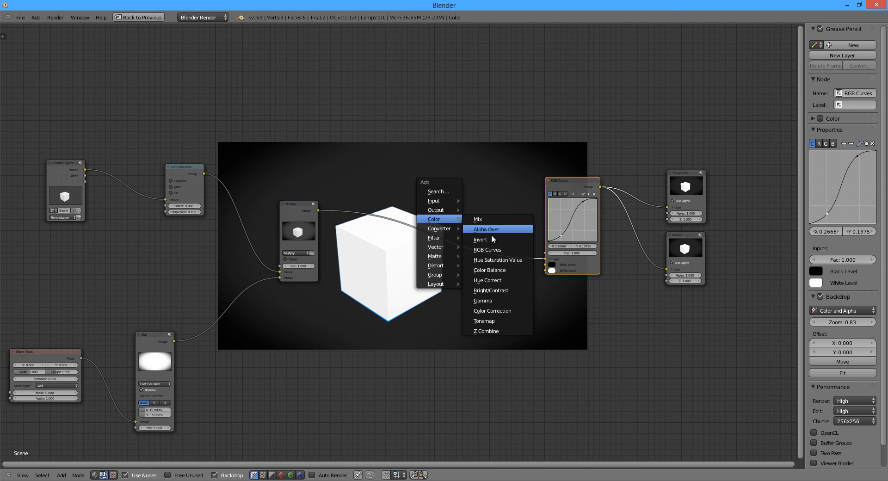
left_click(489, 270)
left_click(385, 223)
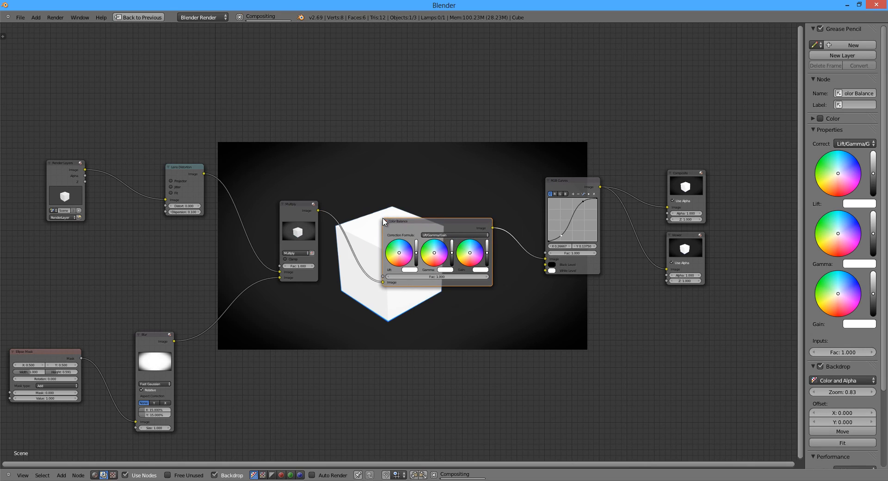
scroll(453, 261, "up", 3)
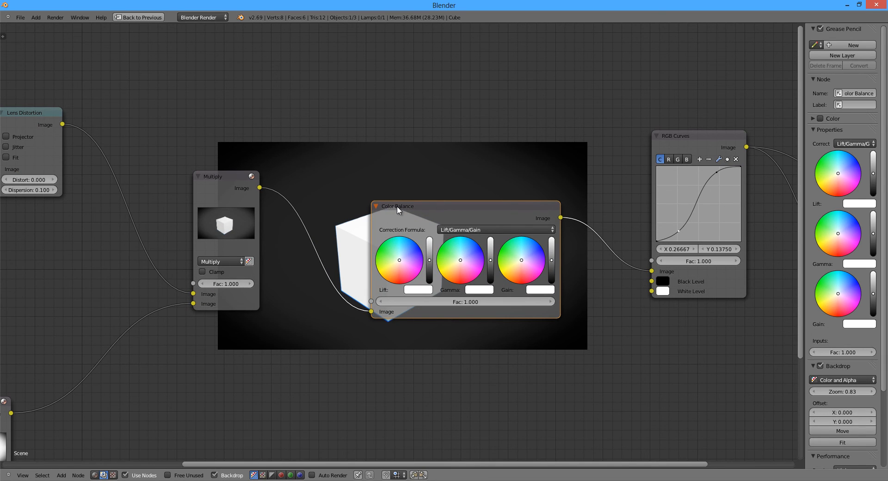
Keep the Color Balance correction formula at Lift/Gamma/Gain and move the node down below the cube in the backdrop
left_click(452, 230)
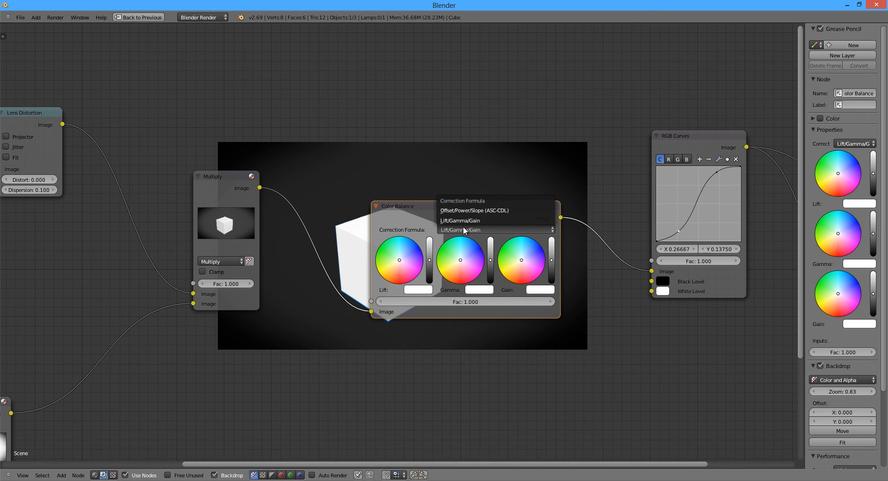
left_click(450, 220)
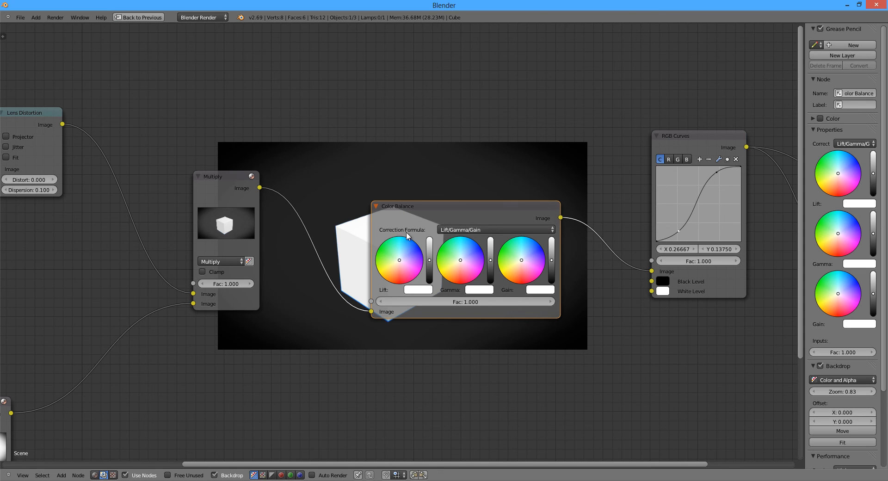
left_click(456, 230)
left_click_drag(462, 215, 466, 338)
scroll(472, 284, "down", 1)
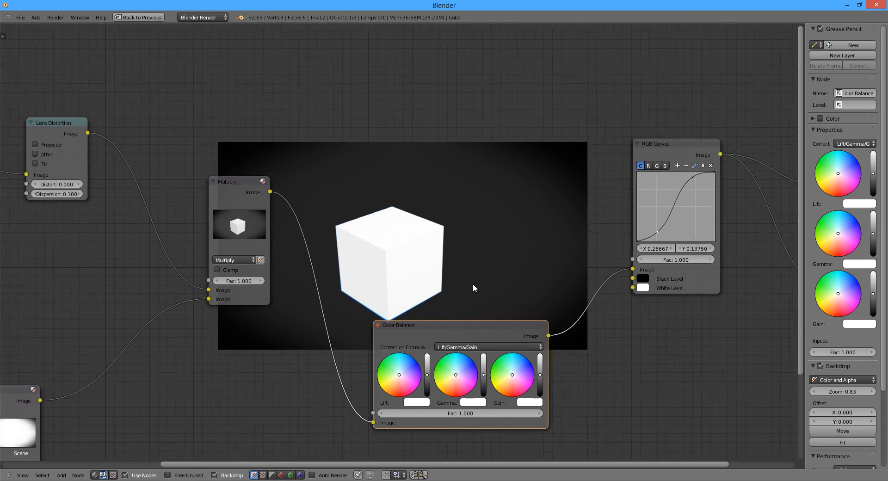
Tint the image with Color Balance: yellow lift, pale orange gamma and pale blue gain, and fine-tune the lift brightness
scroll(472, 284, "down", 1)
left_click_drag(506, 369, 516, 359)
left_click_drag(452, 367, 426, 368)
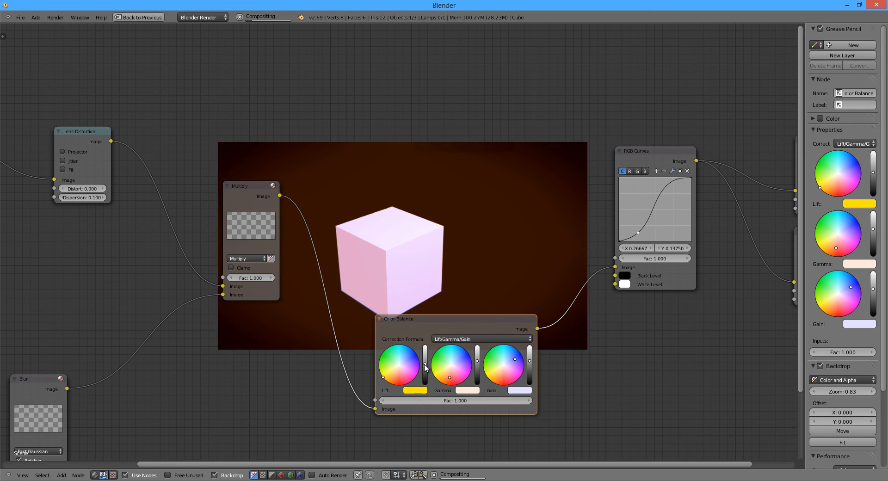
left_click_drag(426, 364, 425, 363)
Return the node editor to the multi-editor layout and render the composited cube into Slot 2 for comparison with Slot 1
scroll(329, 345, "down", 10)
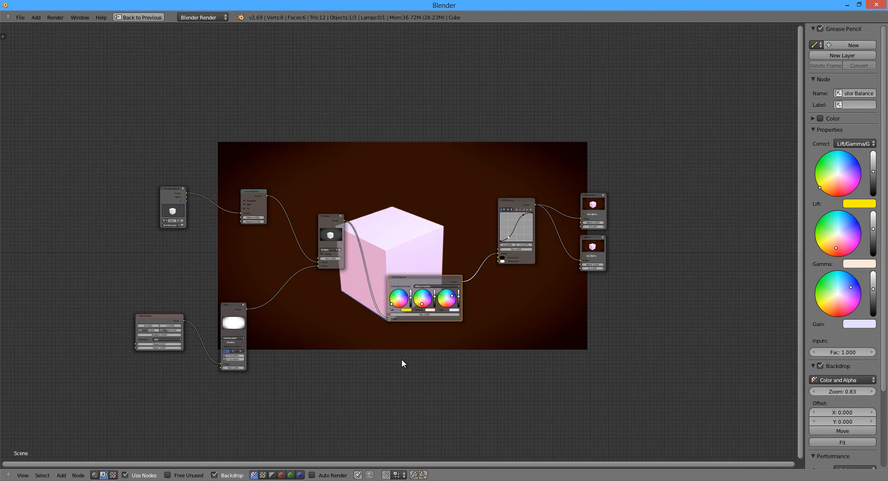
middle_click_drag(424, 353, 482, 340)
key("ctrl+Up")
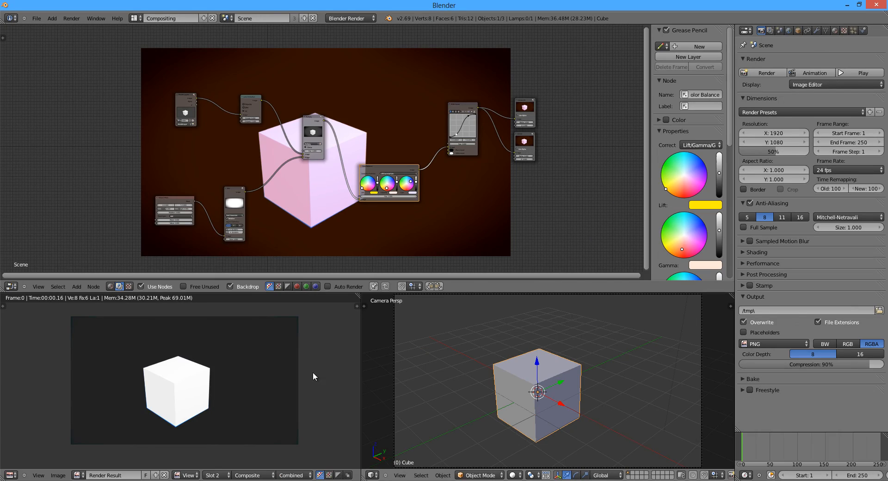
key("j")
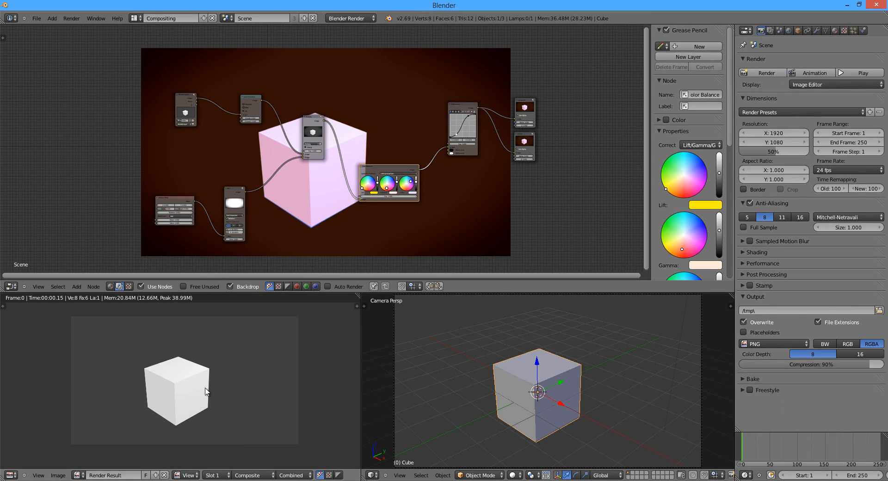
key("j")
key("j")
key("j")
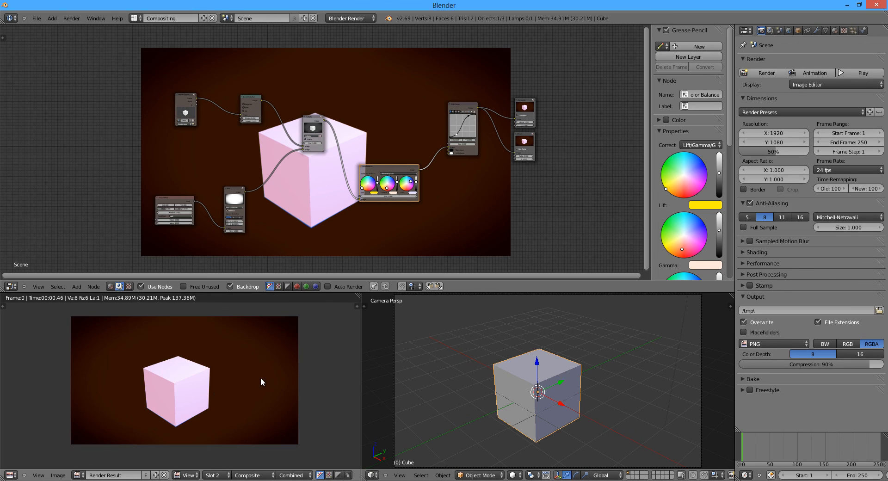
Move the RGB Curves node slightly down beside the Color Balance node and compare the renders in Slot 1 and Slot 2
left_click(469, 102)
left_click_drag(446, 126, 444, 140)
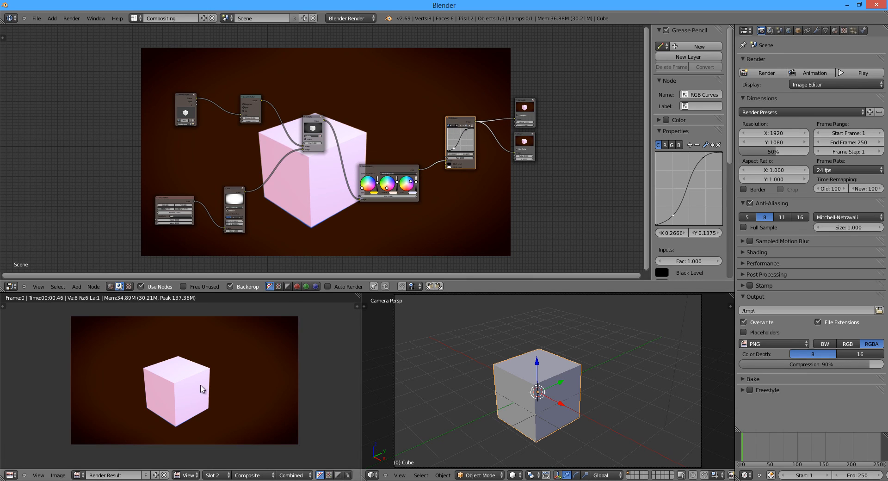
key("j")
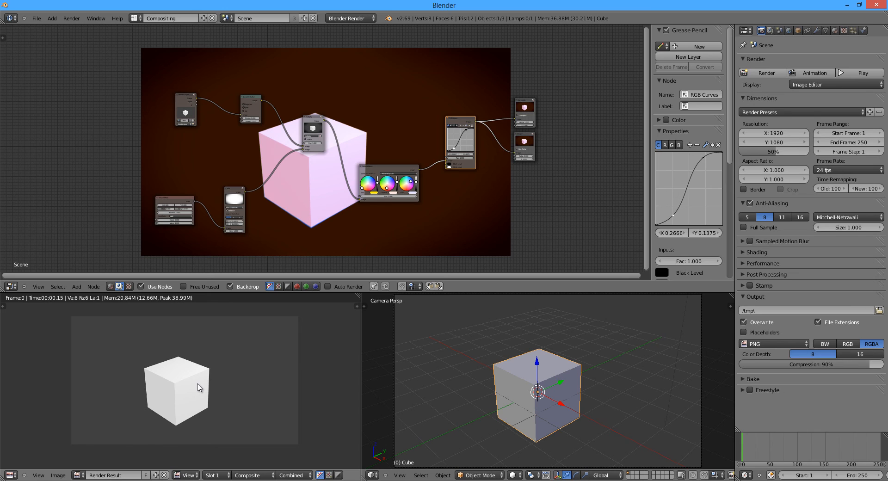
key("j")
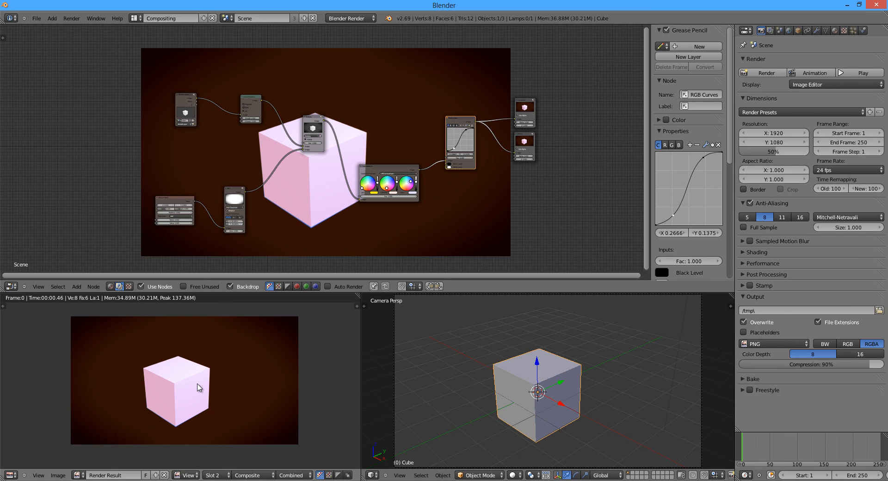
Open the recent file Soccer Ball.blend
left_click(36, 18)
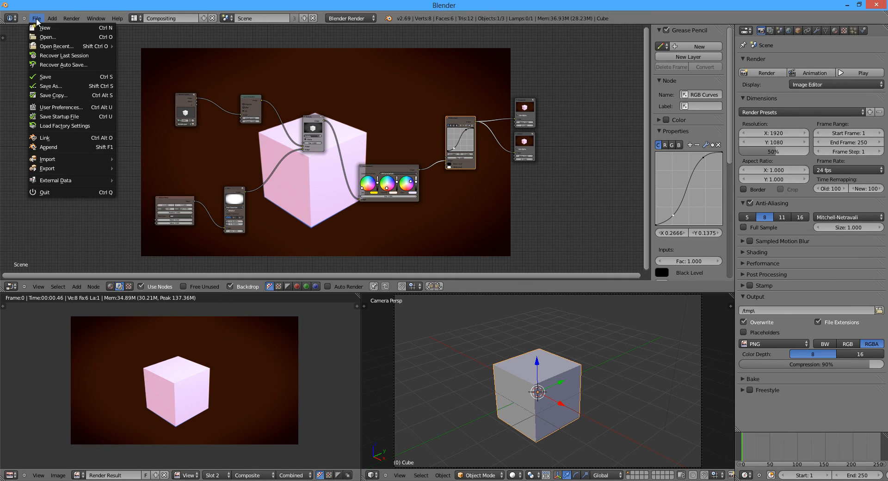
mouse_move(56, 47)
left_click(176, 47)
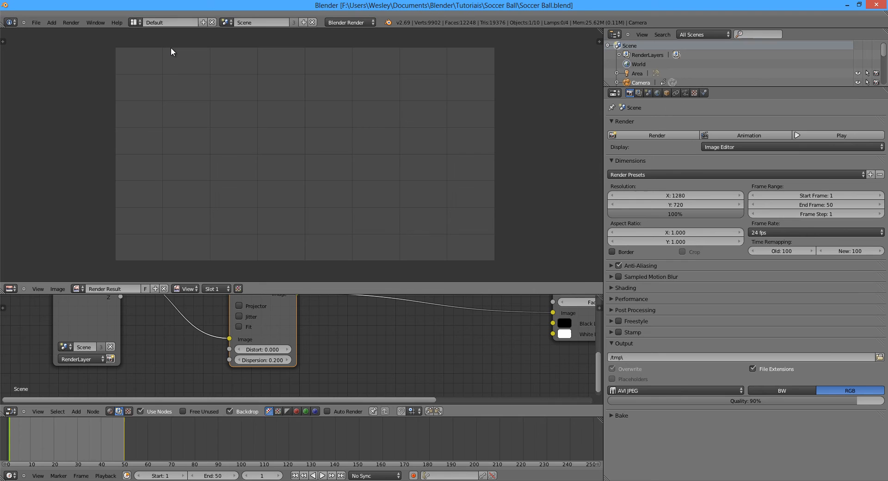
Move the Lens Distortion node so it lines up with the top of the Render Layers node
scroll(226, 358, "down", 9)
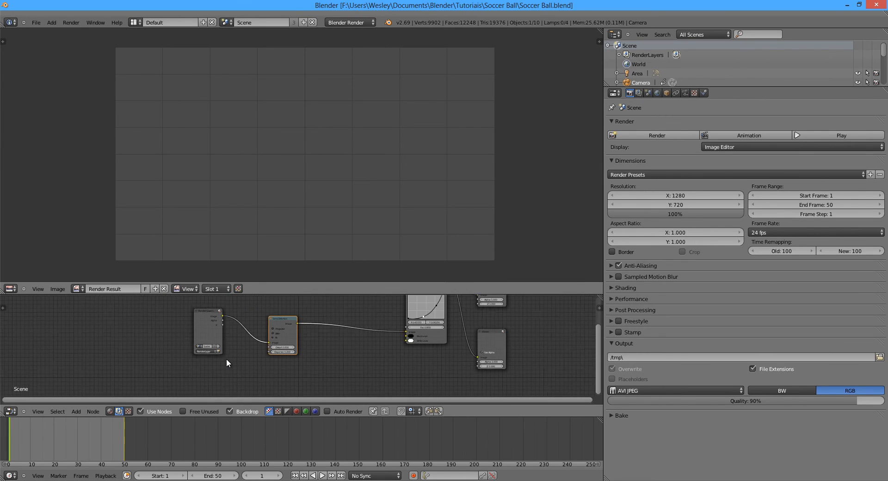
scroll(226, 359, "up", 10)
middle_click_drag(117, 320, 138, 350)
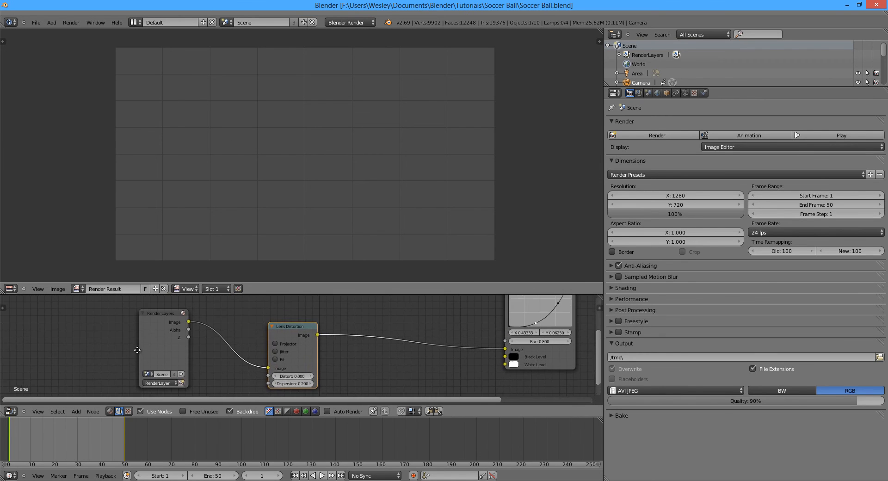
left_click(165, 312)
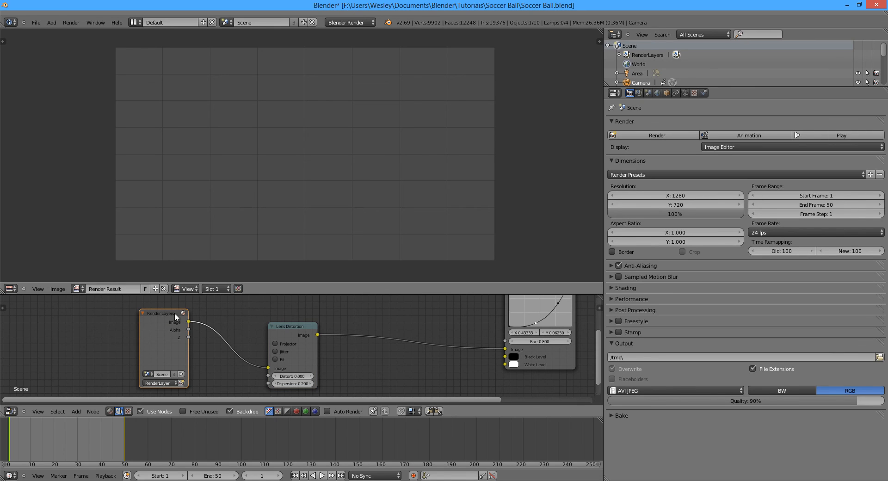
left_click_drag(298, 324, 312, 314)
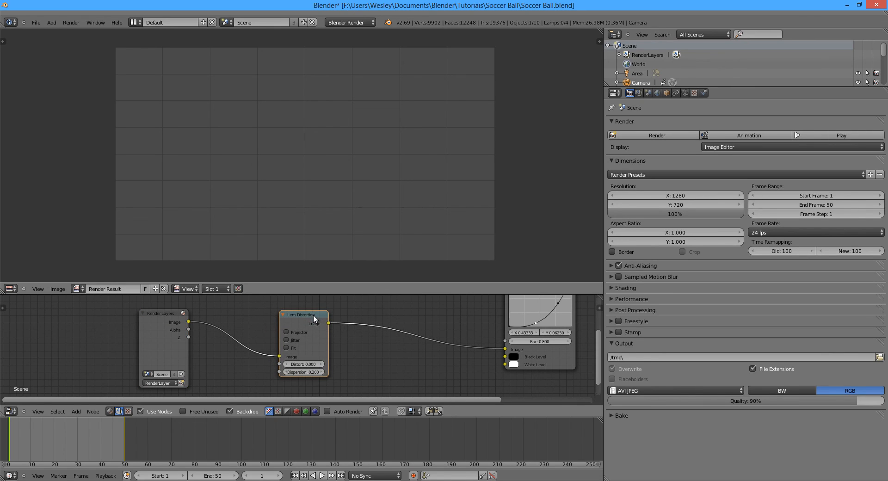
Render the soccer ball scene and examine the composited result together with its node setup
key("F12")
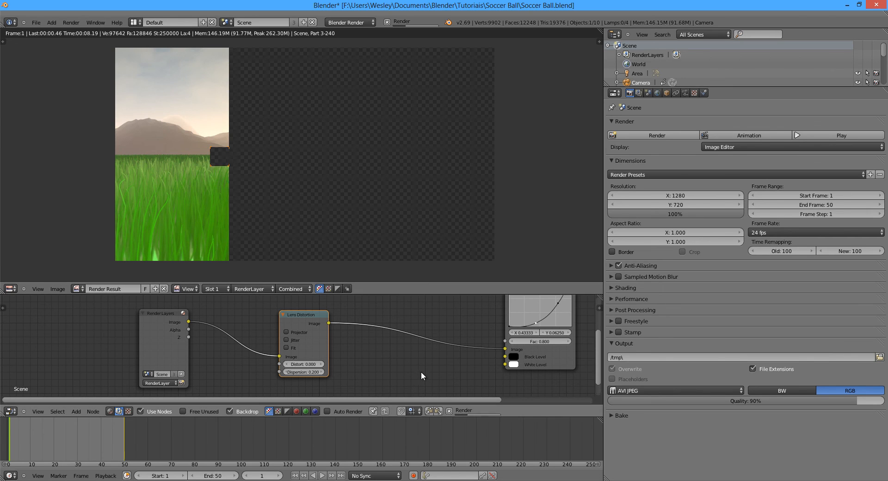
middle_click_drag(418, 385, 374, 404)
scroll(454, 356, "down", 3)
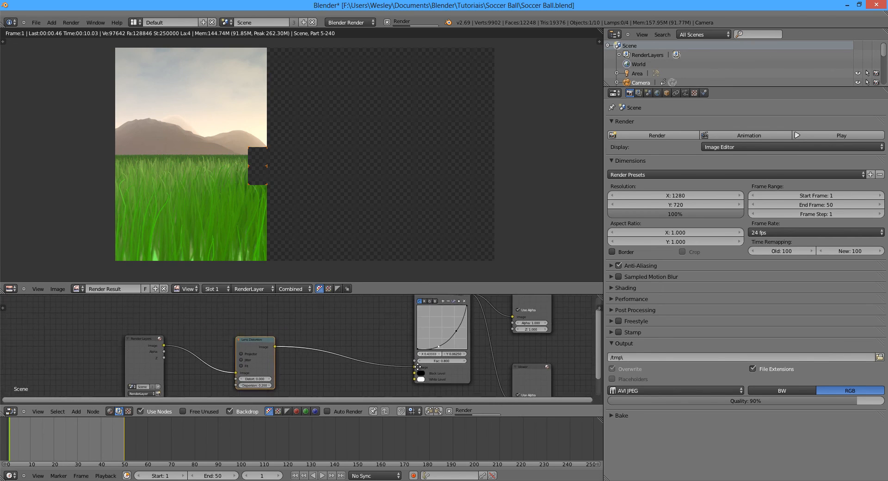
middle_click_drag(451, 326, 407, 364)
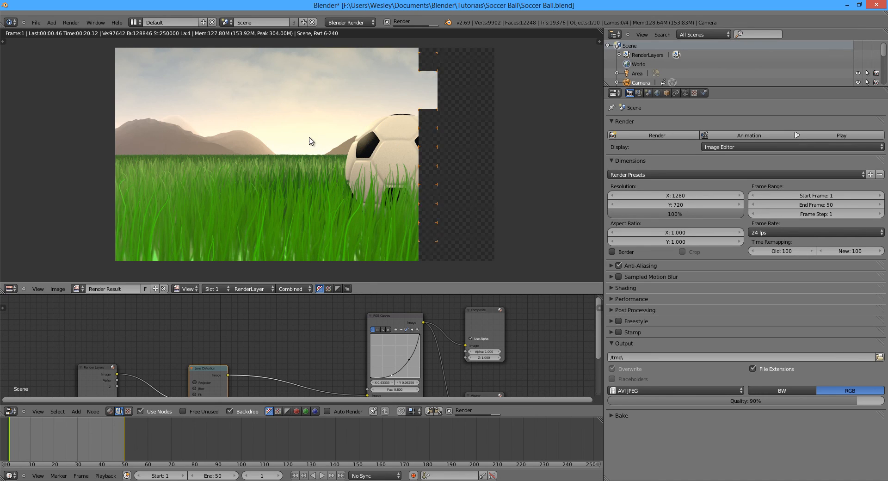
scroll(314, 189, "down", 2)
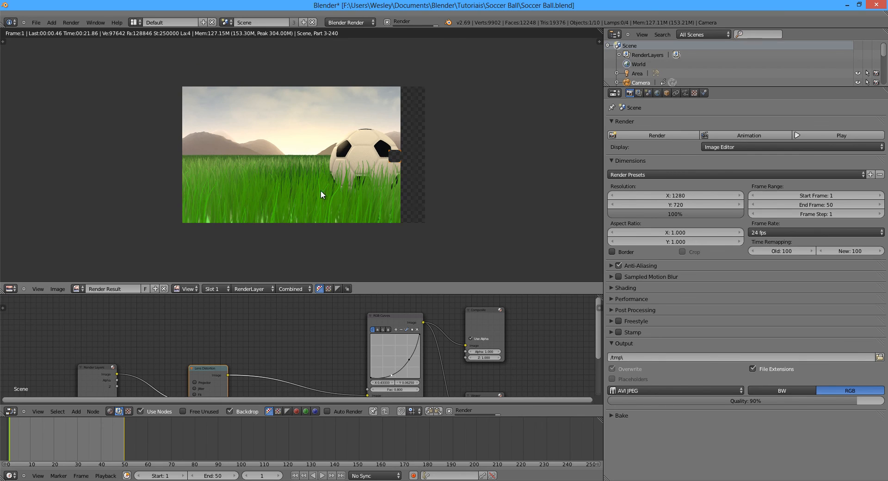
middle_click_drag(486, 336, 469, 290)
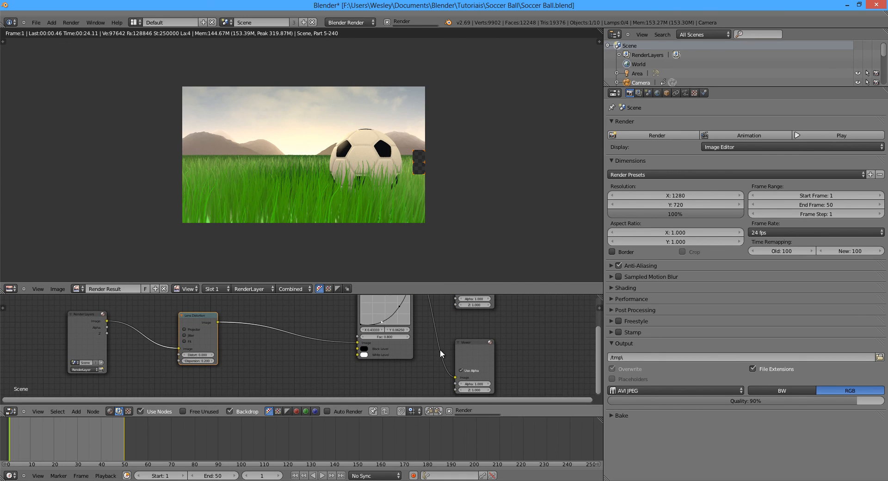
scroll(416, 340, "down", 1)
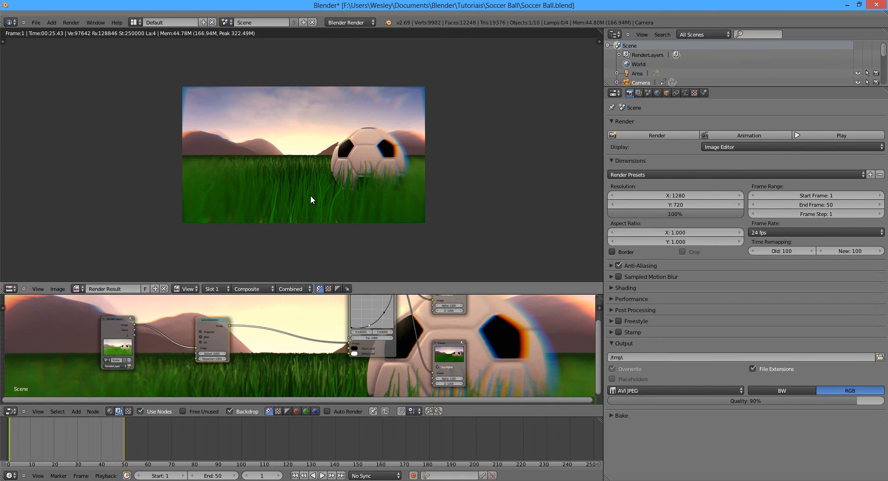
scroll(254, 204, "up", 3)
scroll(253, 204, "down", 1)
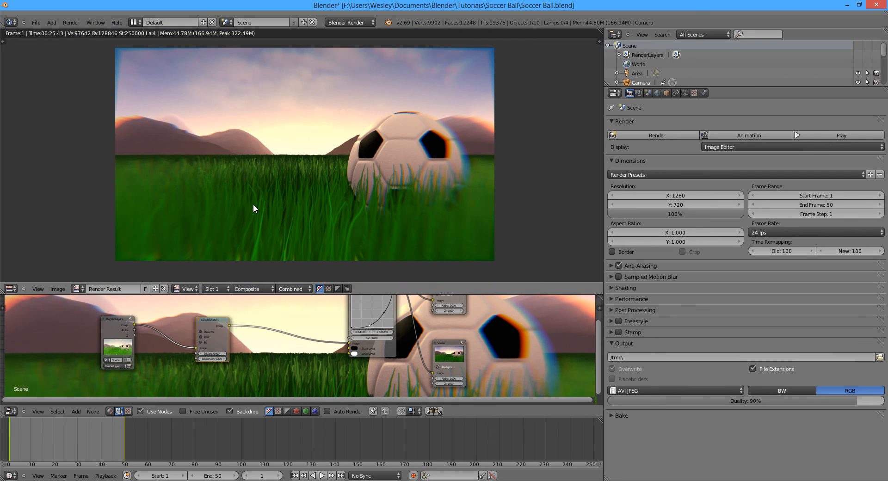